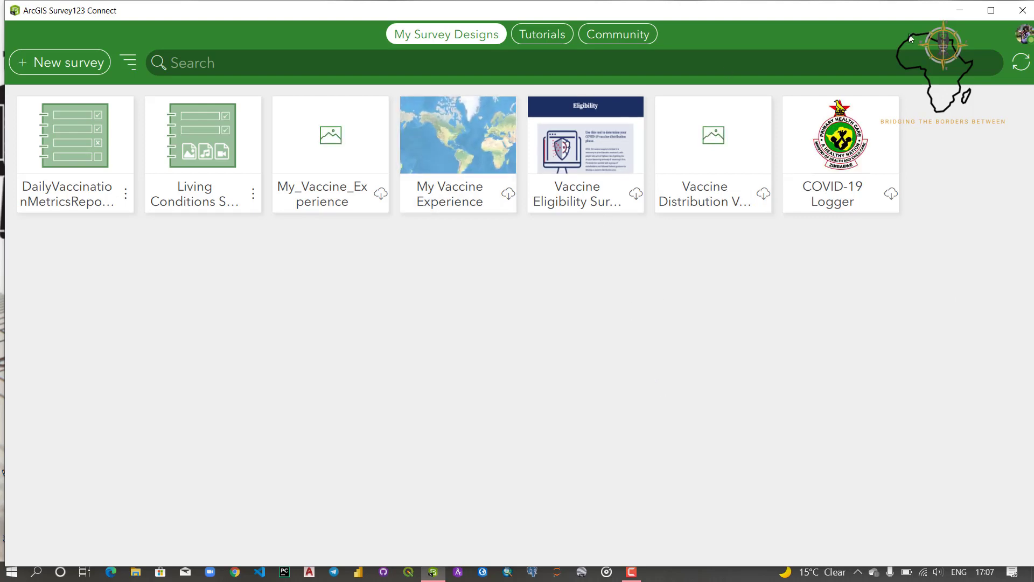
# Maximize the Survey123 Connect window and start a new survey design.
pyautogui.click(991, 10)
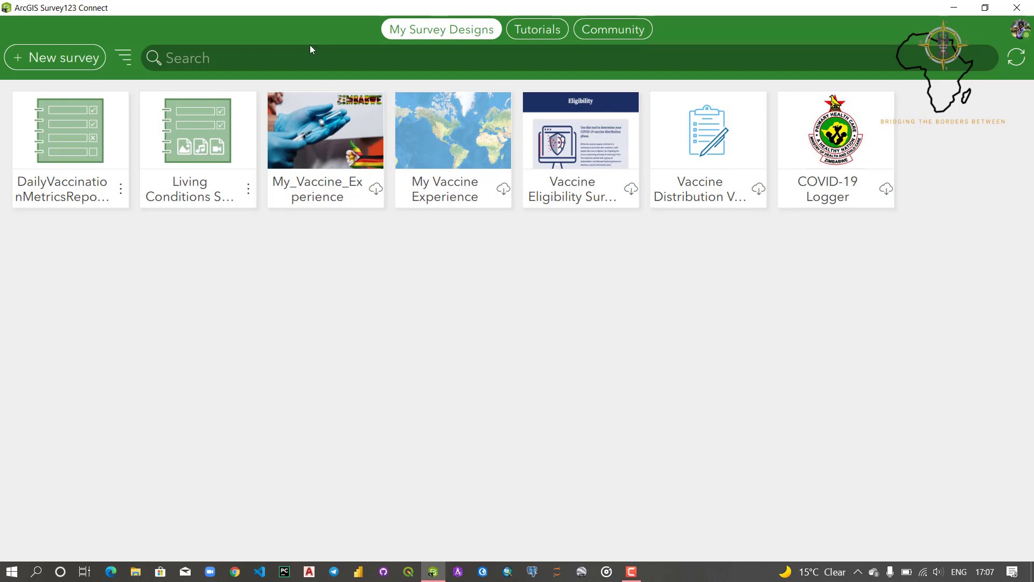
pyautogui.click(249, 189)
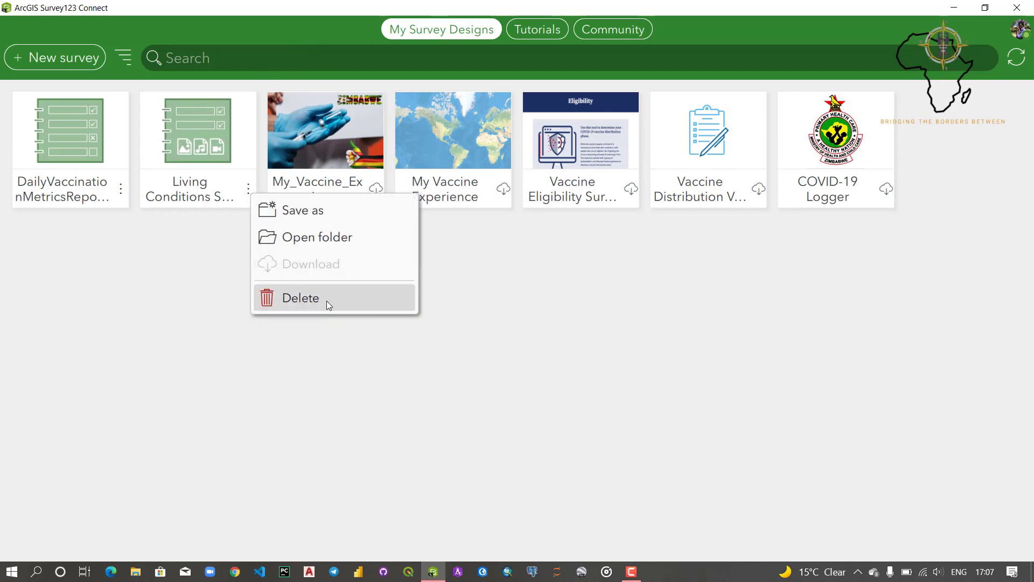
pyautogui.click(212, 251)
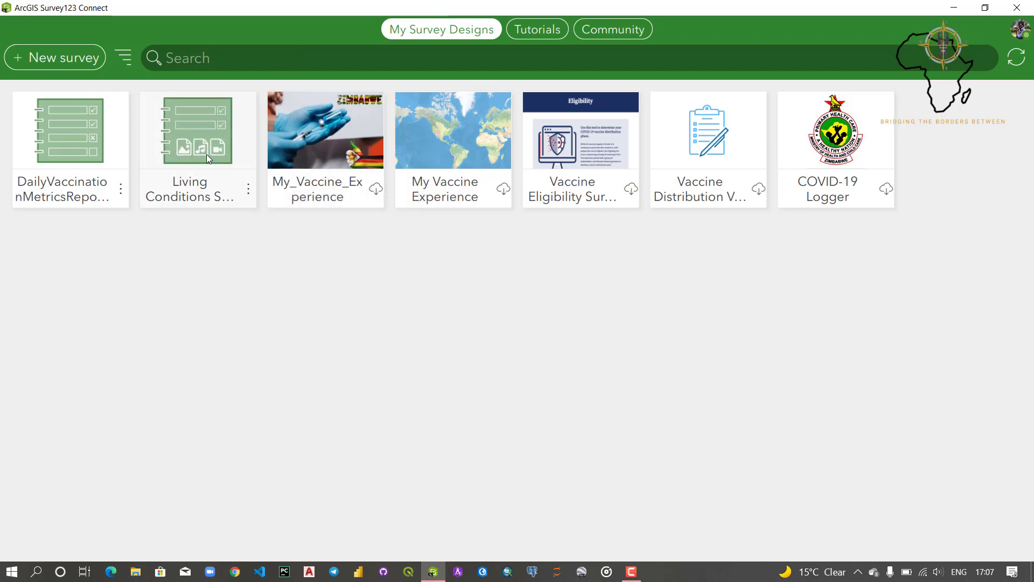
pyautogui.click(69, 63)
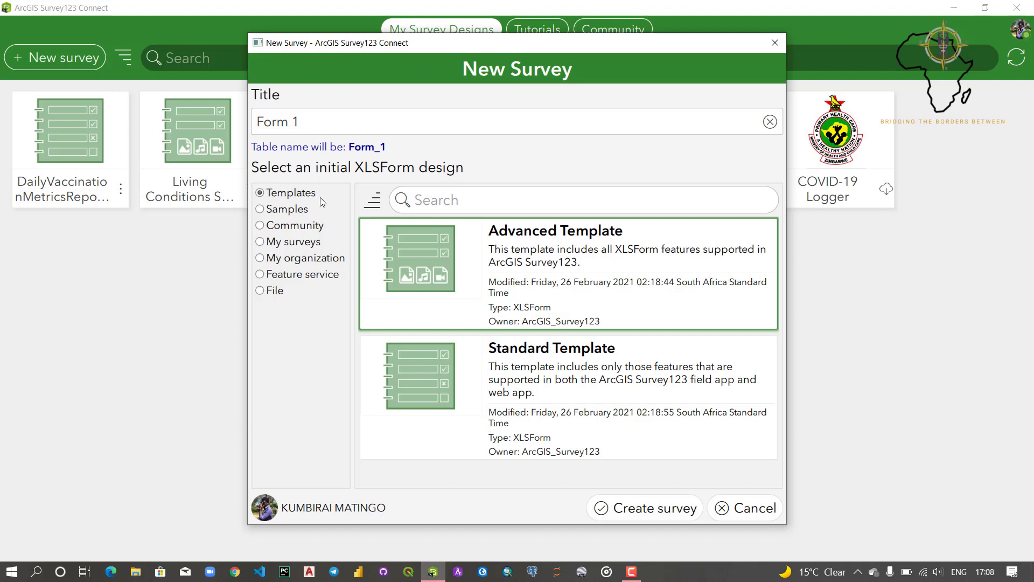
pyautogui.click(261, 210)
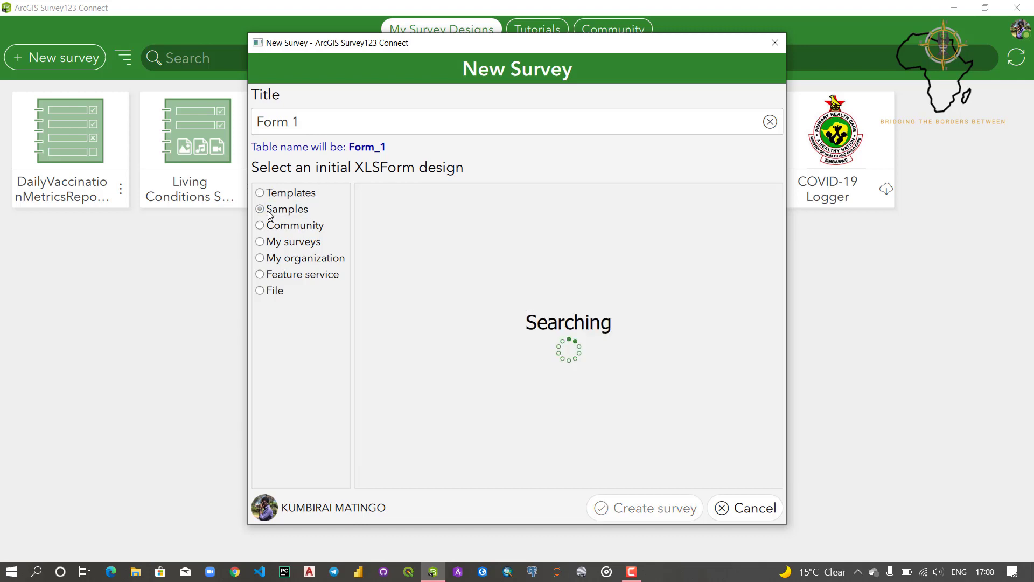
pyautogui.scroll(-2, 474, 345)
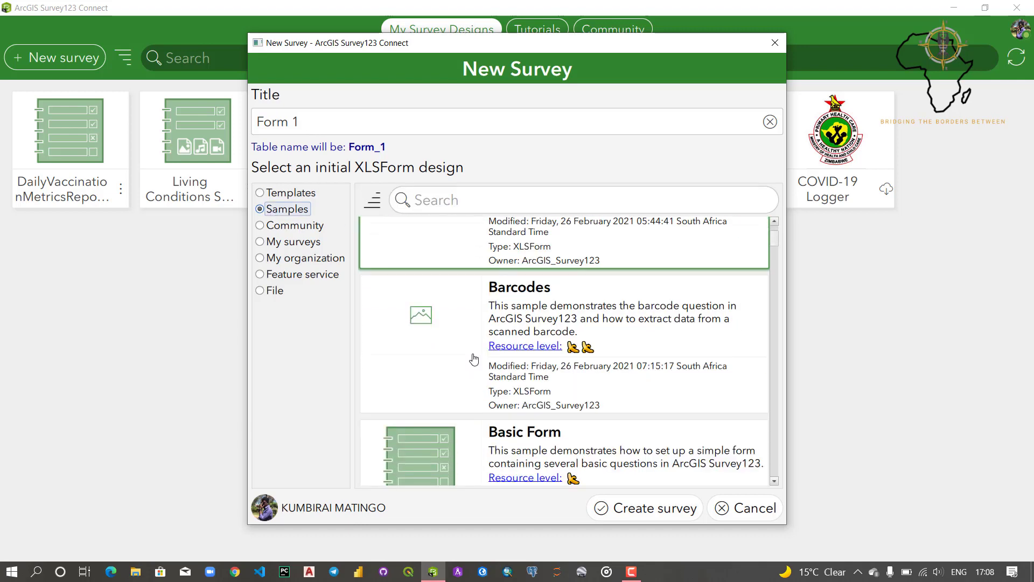
pyautogui.scroll(-4, 474, 359)
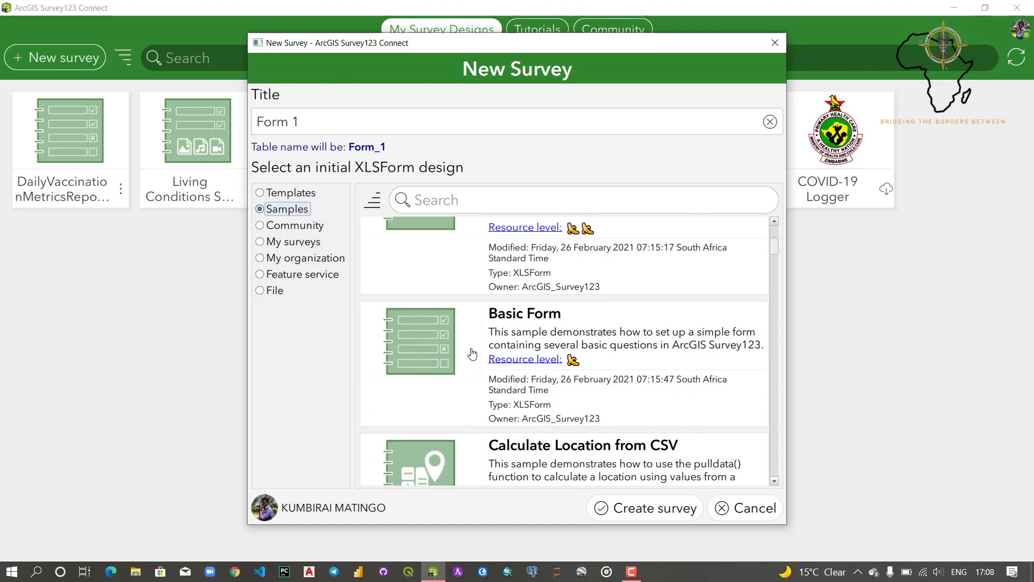
pyautogui.scroll(4, 472, 353)
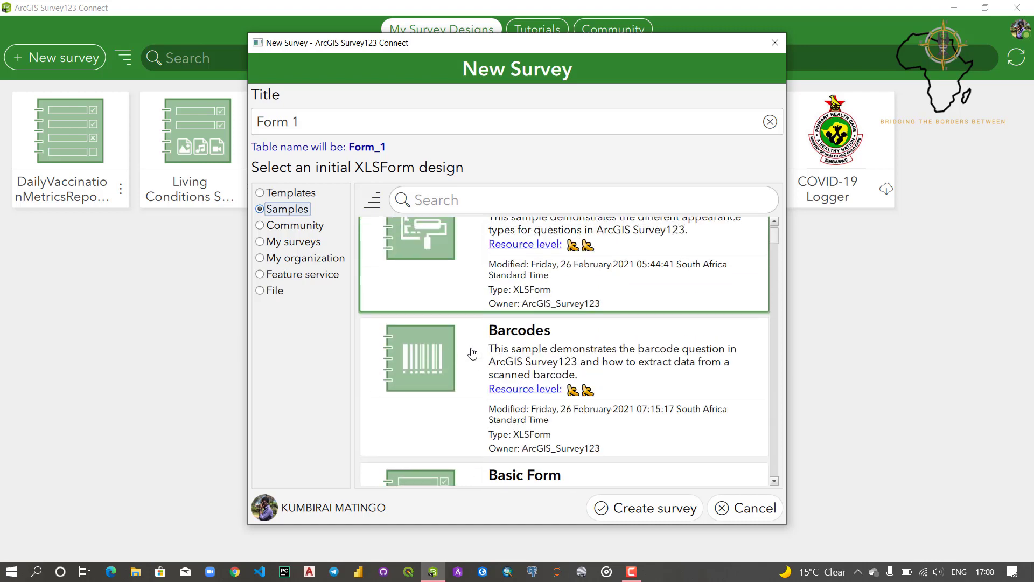
pyautogui.scroll(1, 472, 354)
pyautogui.click(263, 226)
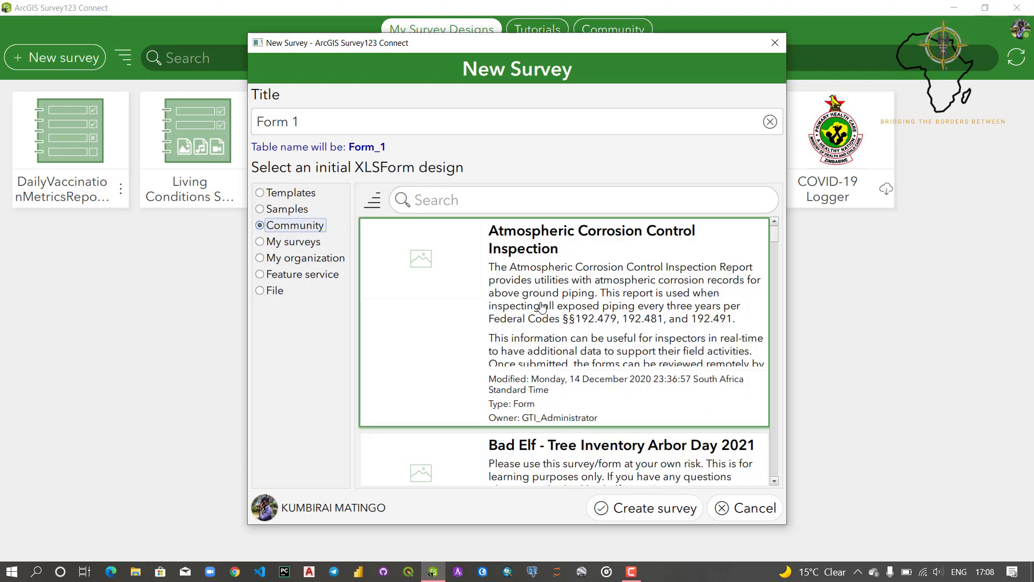
pyautogui.scroll(-6, 542, 307)
pyautogui.scroll(-3, 542, 306)
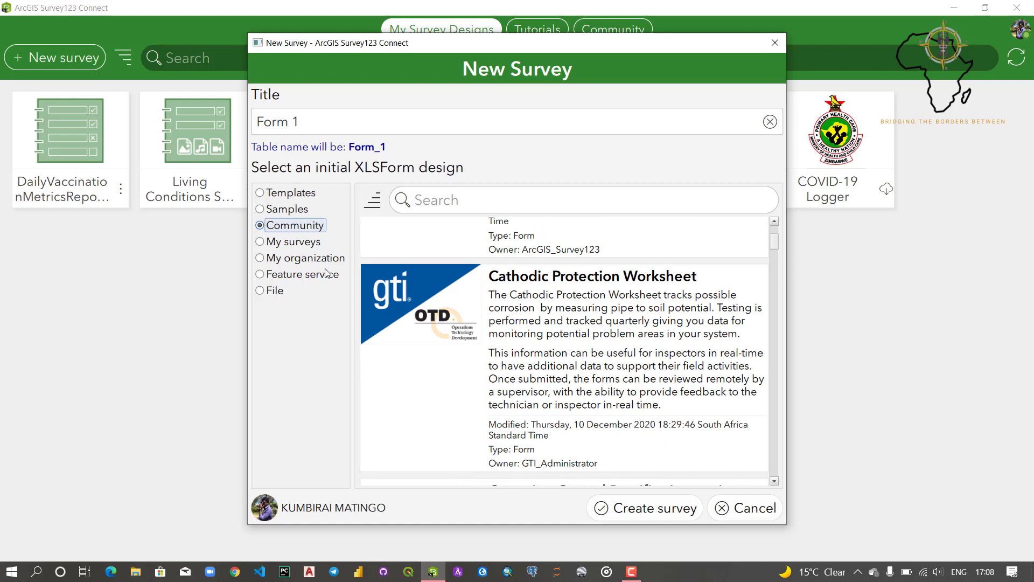
pyautogui.click(263, 261)
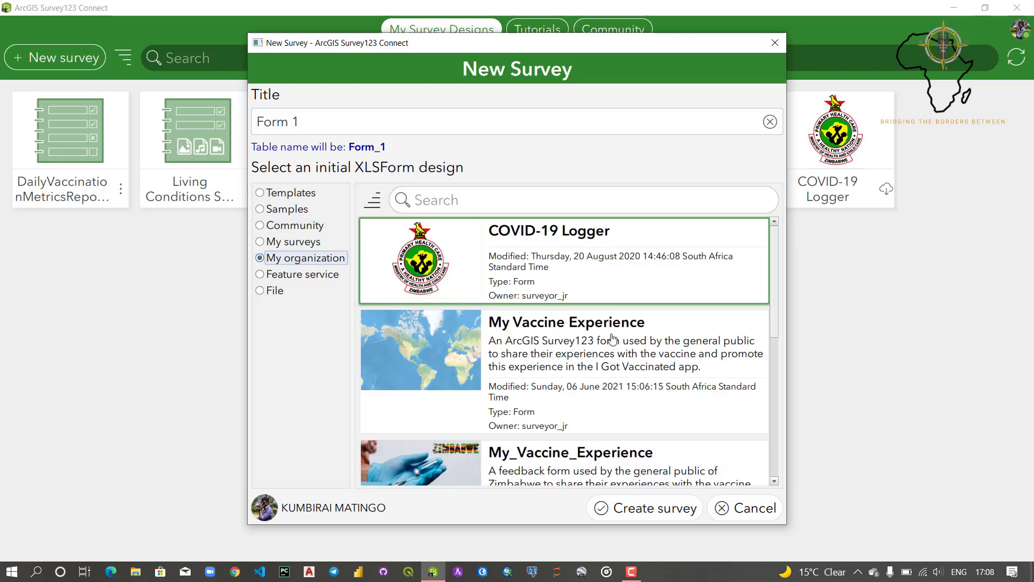
pyautogui.scroll(-5, 613, 339)
pyautogui.scroll(2, 607, 333)
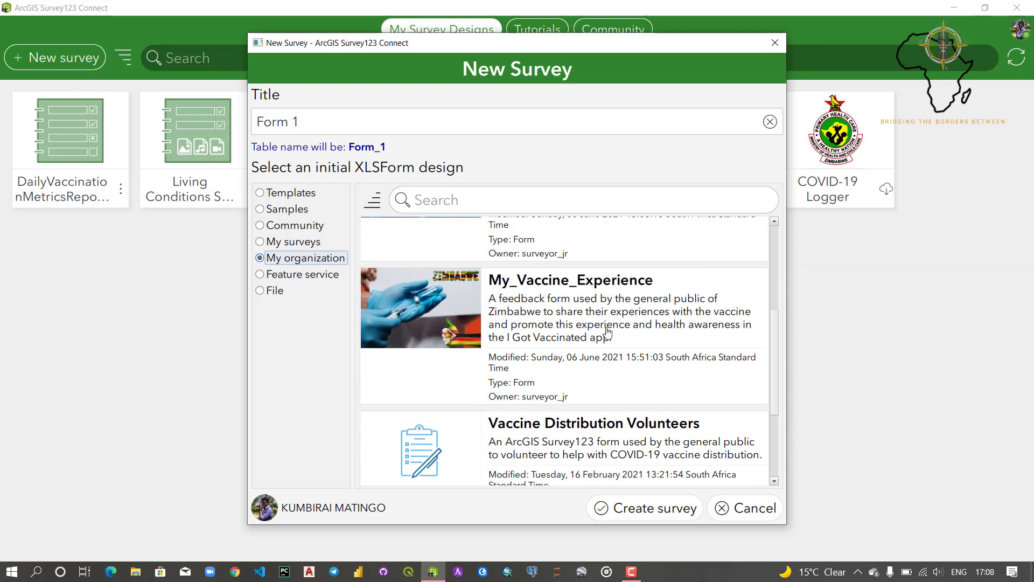
pyautogui.scroll(3, 608, 333)
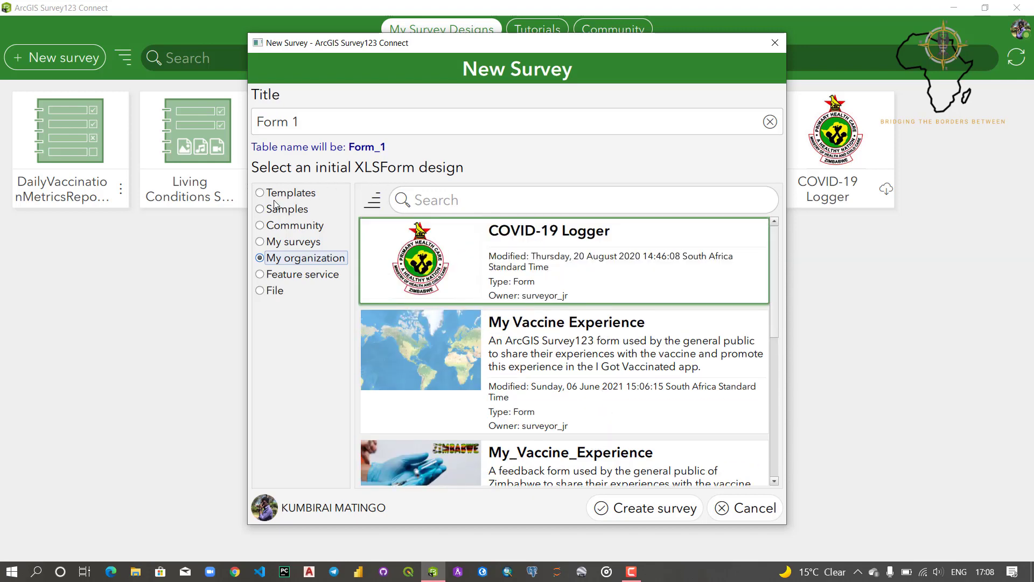
pyautogui.click(260, 193)
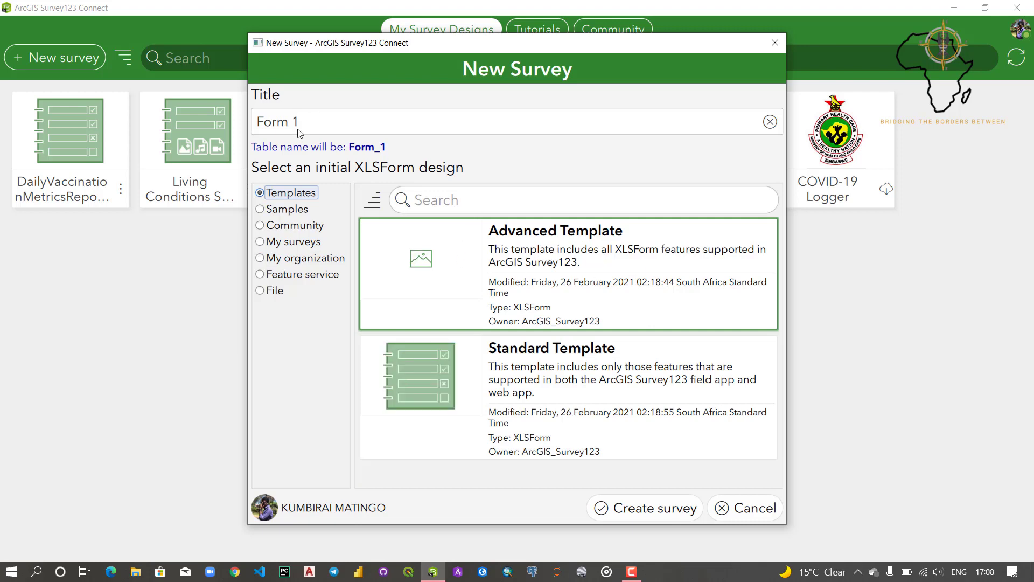
# Replace the default title 'Form 1' with 'Living Conditions Survey - Tutorial'.
pyautogui.click(314, 124)
pyautogui.moveTo(314, 125); pyautogui.dragTo(242, 124)
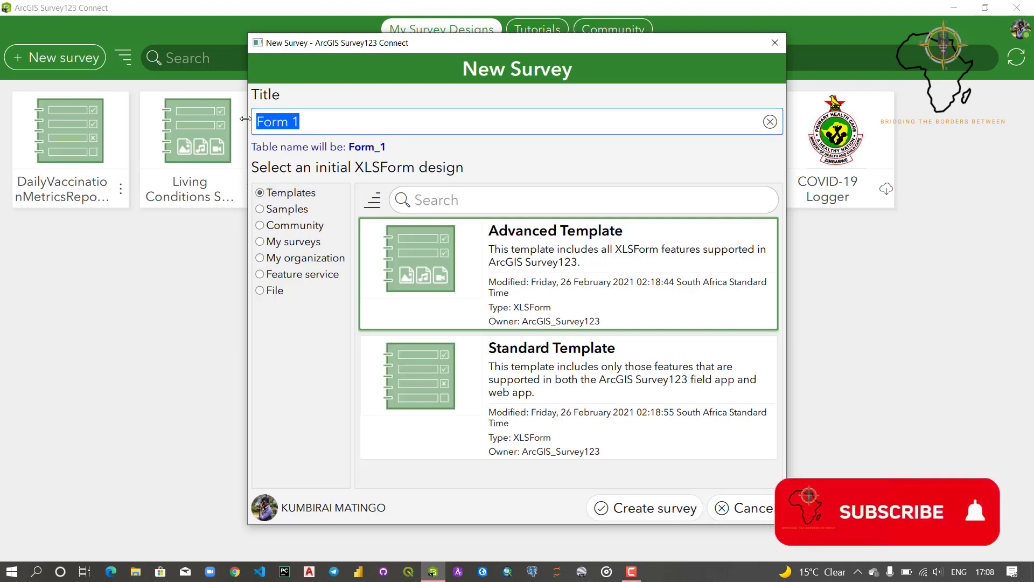
pyautogui.press('BackSpace')
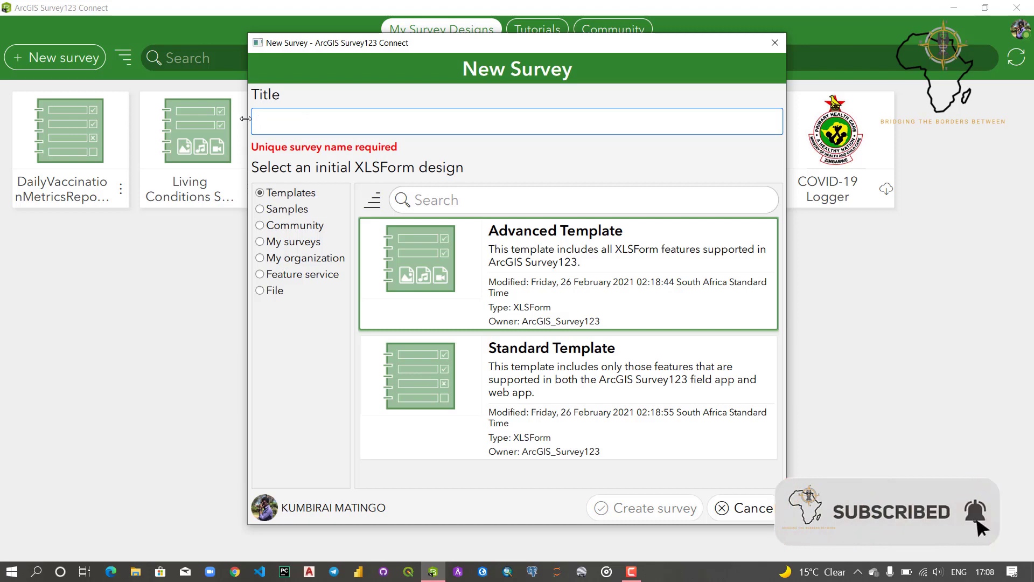
pyautogui.write('Living ')
pyautogui.write('Cpd')
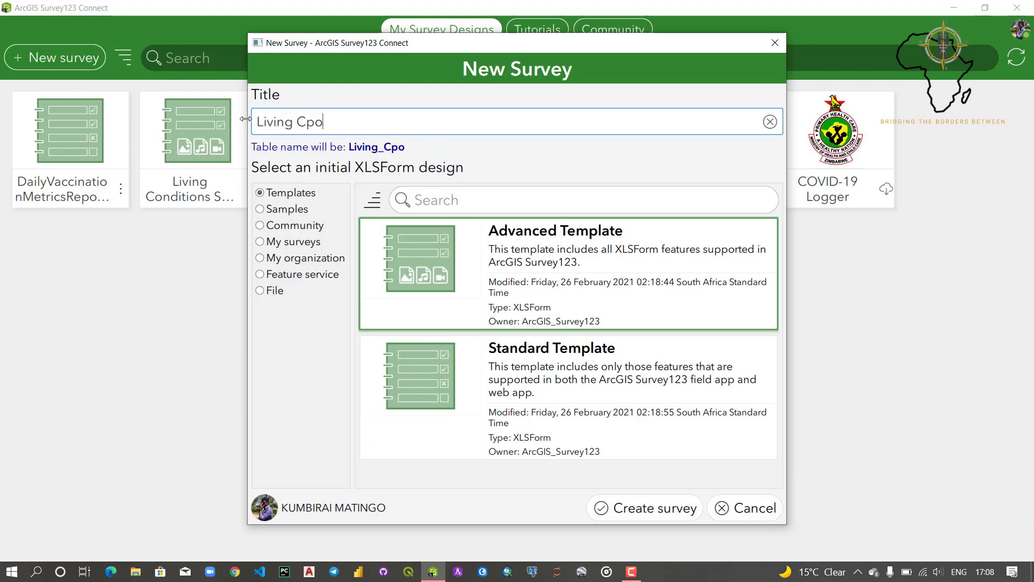
pyautogui.press('BackSpace')
pyautogui.press('BackSpace')
pyautogui.write('onditions')
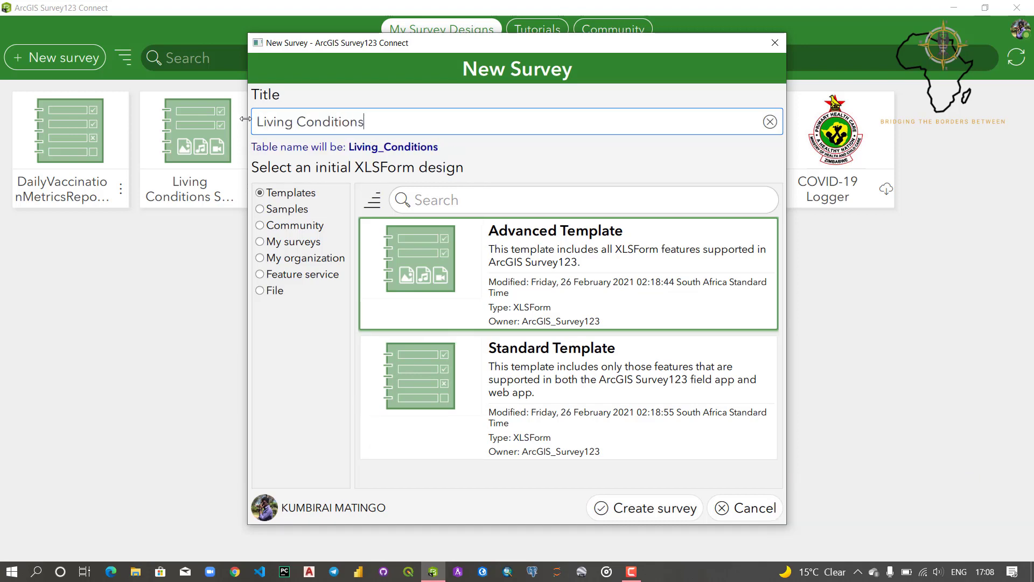
pyautogui.write(' Survey')
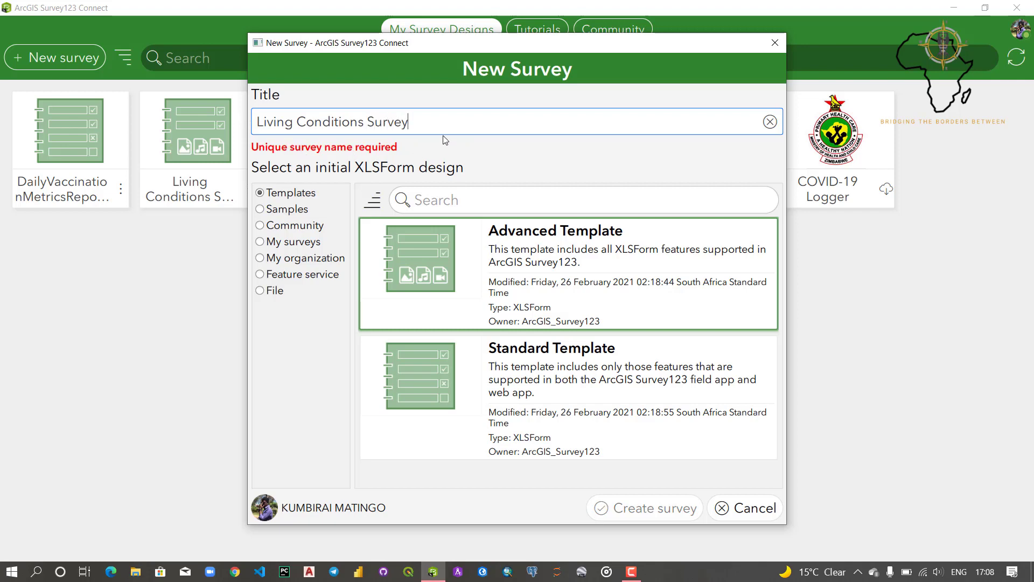
pyautogui.moveTo(423, 122); pyautogui.dragTo(256, 129)
pyautogui.click(418, 126)
pyautogui.write('-')
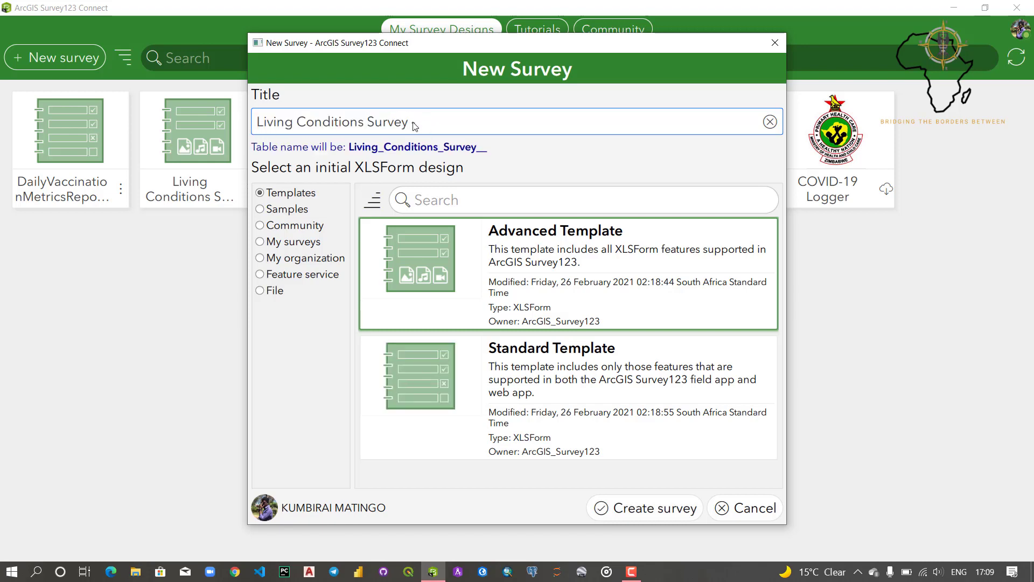
pyautogui.write(' Tutorial')
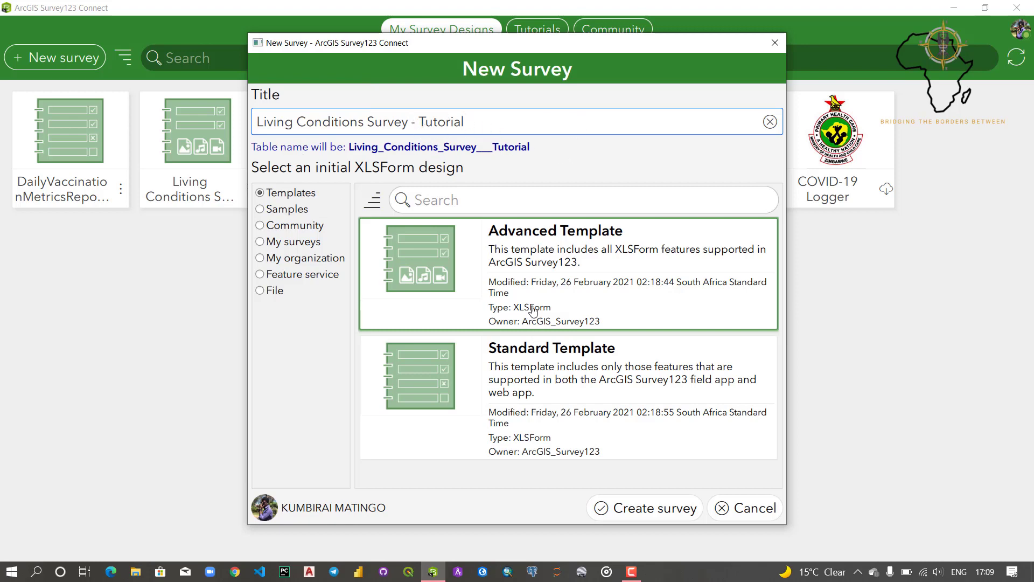
# Create the Living Conditions survey using the Advanced Template.
pyautogui.click(640, 512)
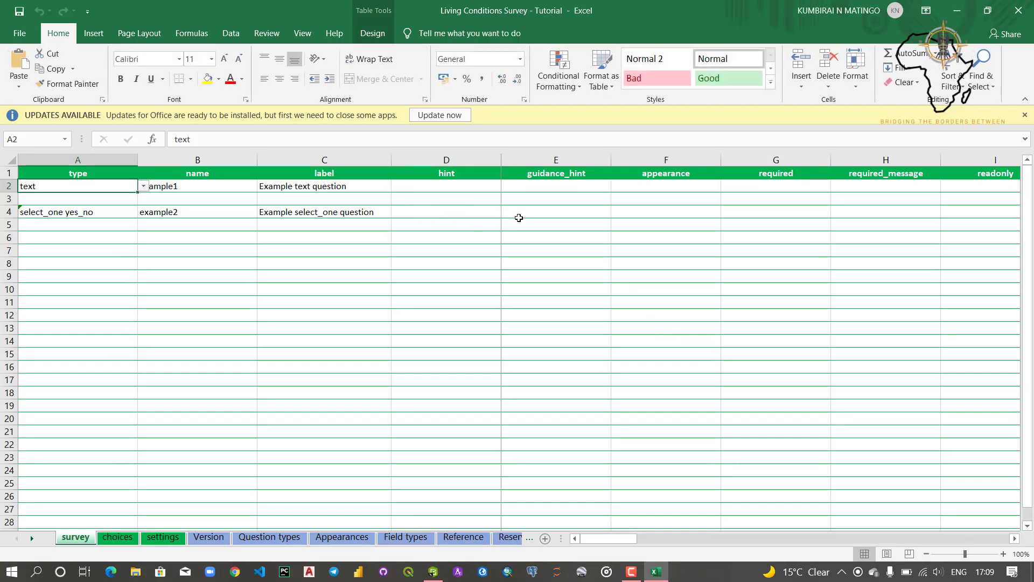
# Dismiss the Office updates notice and inspect the example questions in the preview and sheet.
pyautogui.click(1025, 115)
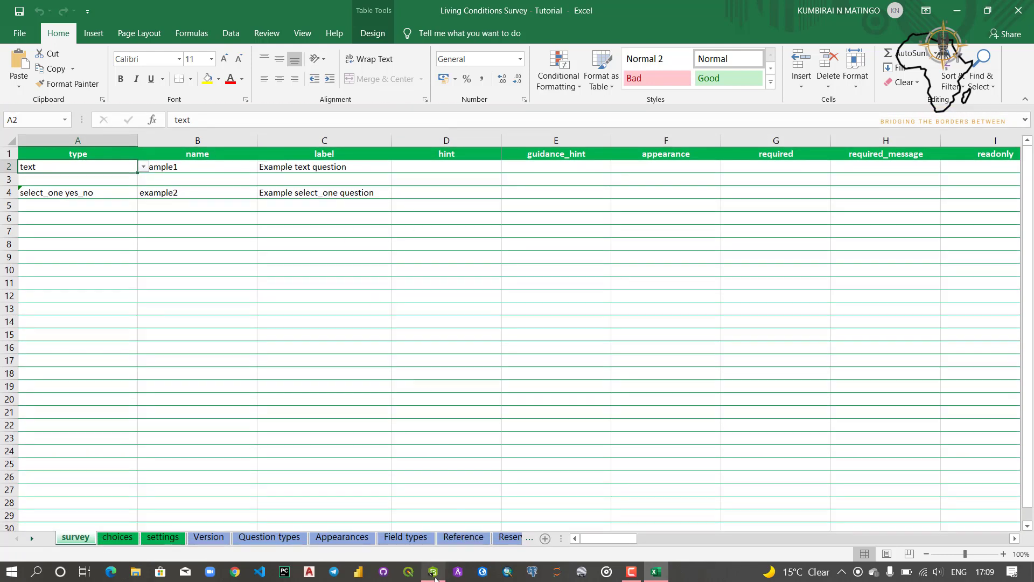
pyautogui.click(433, 571)
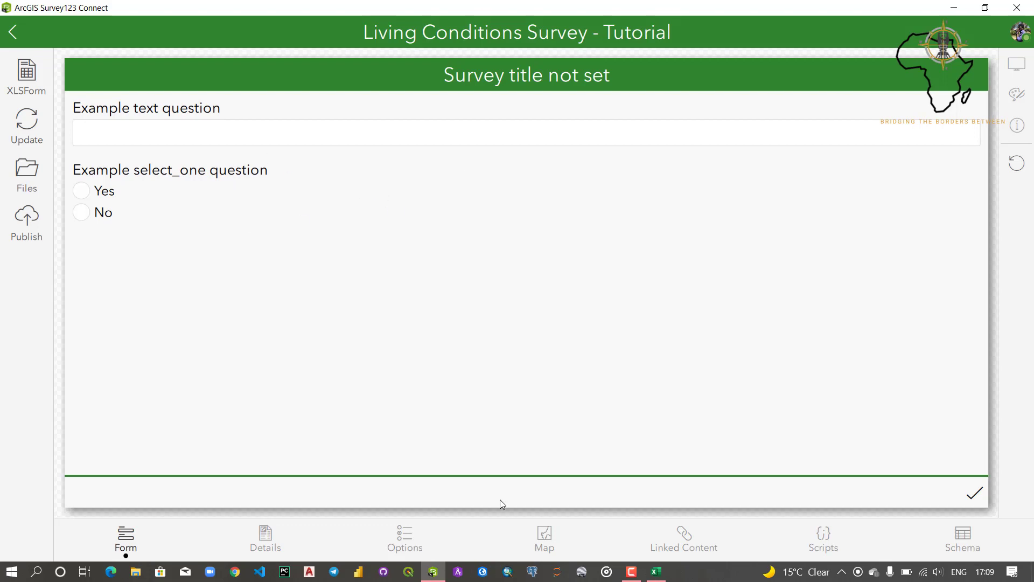
pyautogui.click(656, 571)
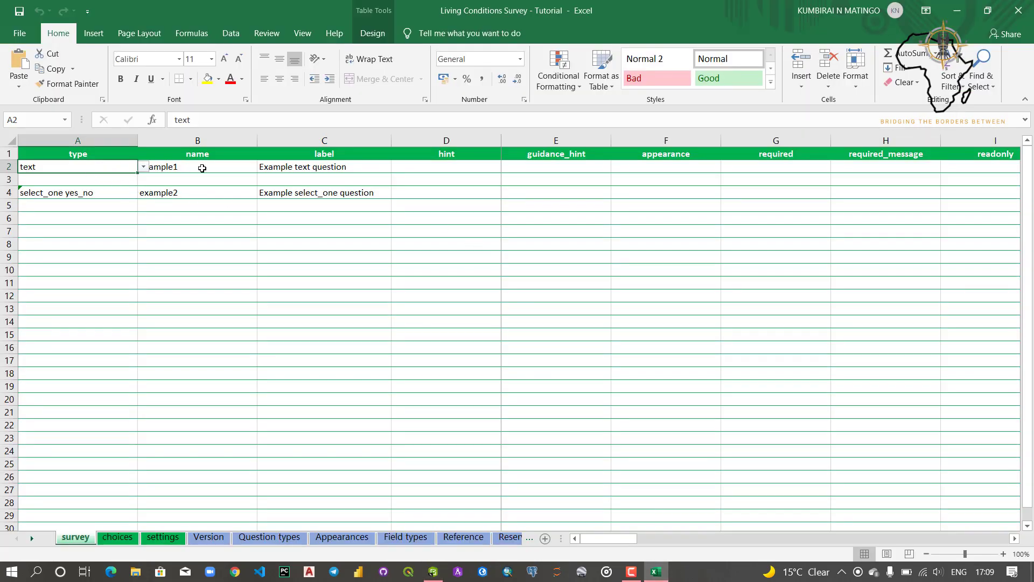
pyautogui.click(349, 167)
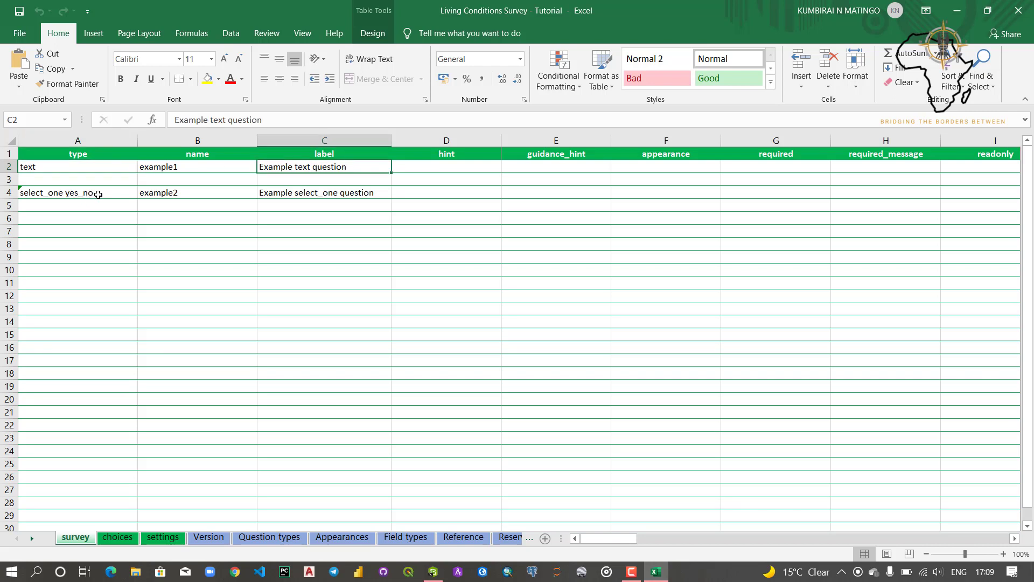
pyautogui.click(98, 195)
# Try the example text and yes/no questions in the form preview, then return to Excel.
pyautogui.click(433, 571)
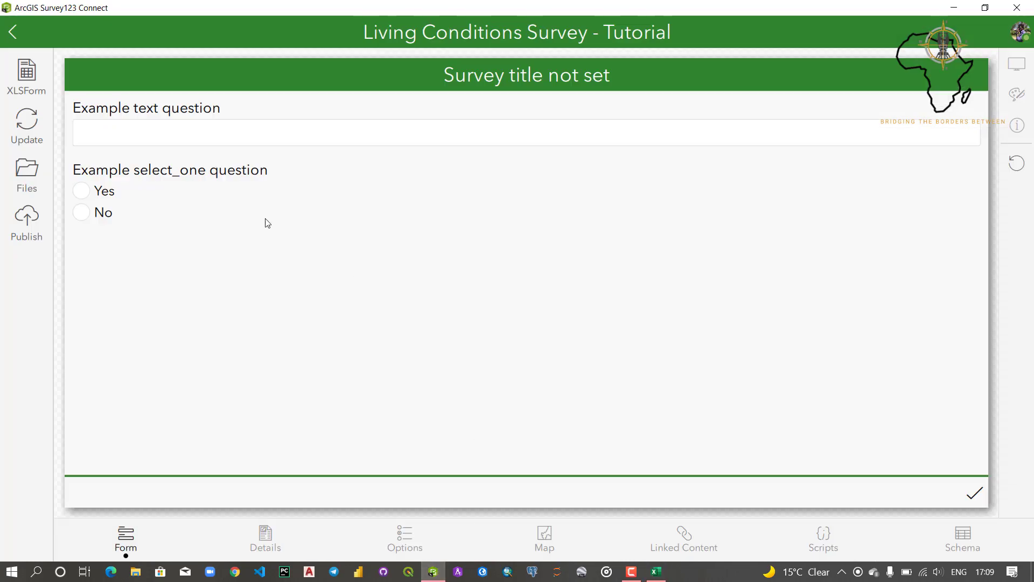
pyautogui.click(164, 130)
pyautogui.click(82, 204)
pyautogui.click(81, 225)
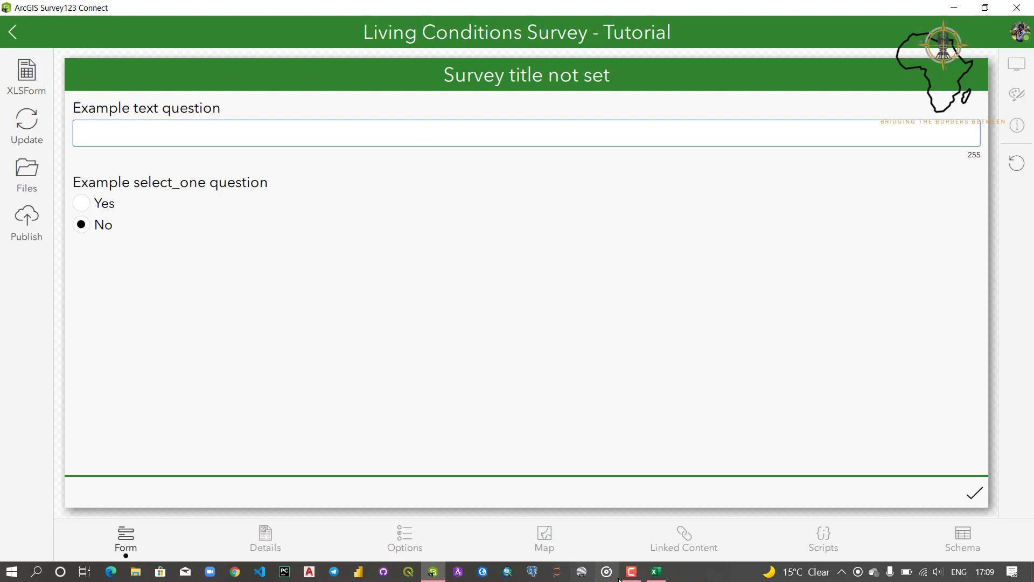
pyautogui.click(654, 572)
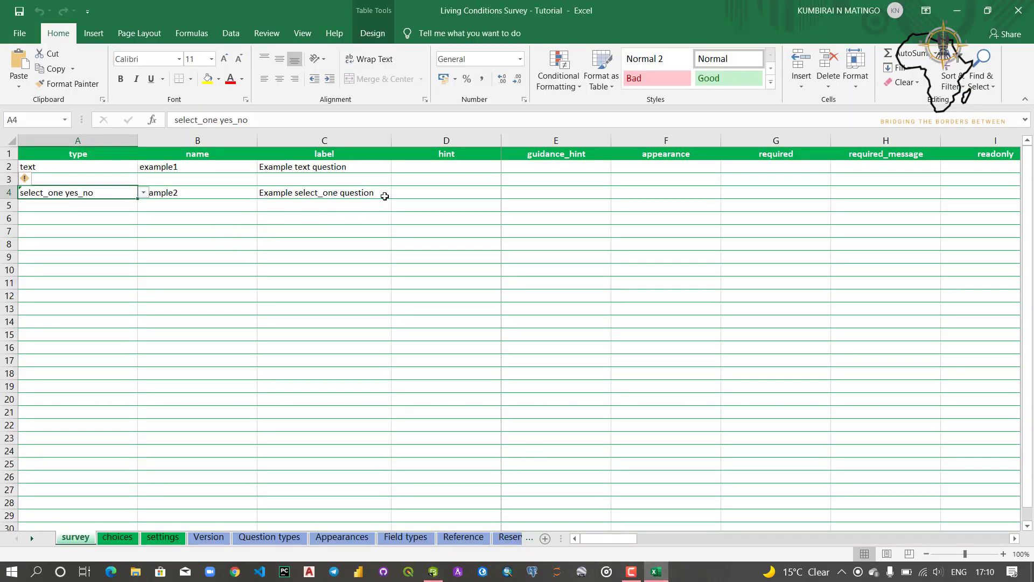
pyautogui.moveTo(385, 196); pyautogui.dragTo(76, 168)
pyautogui.press('Delete')
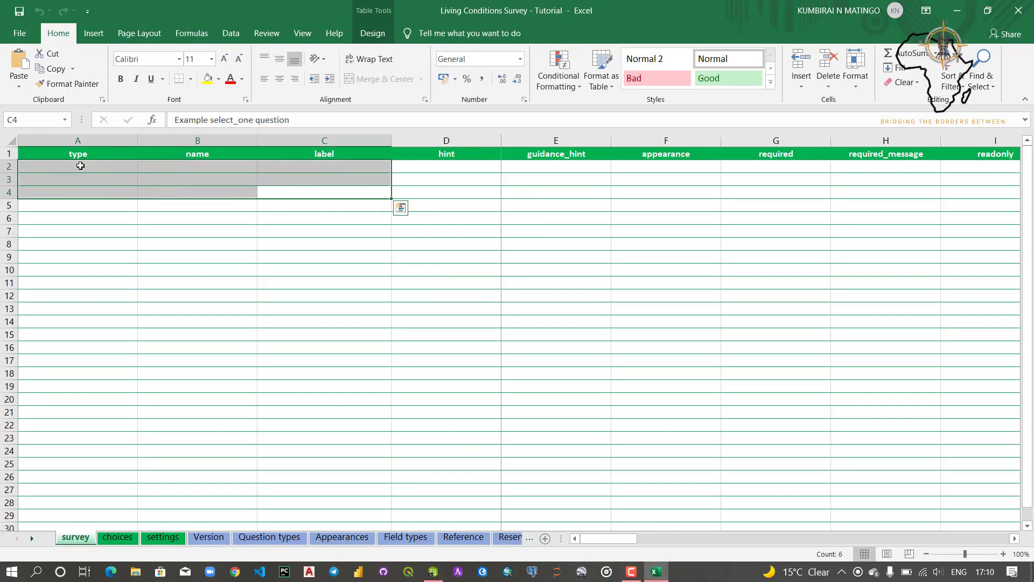
pyautogui.click(73, 180)
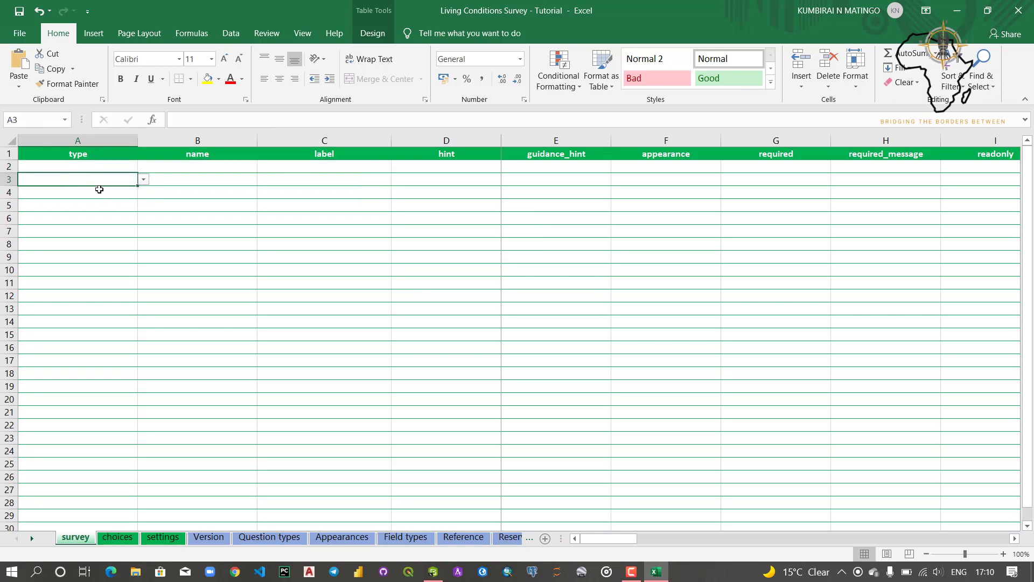
pyautogui.click(110, 166)
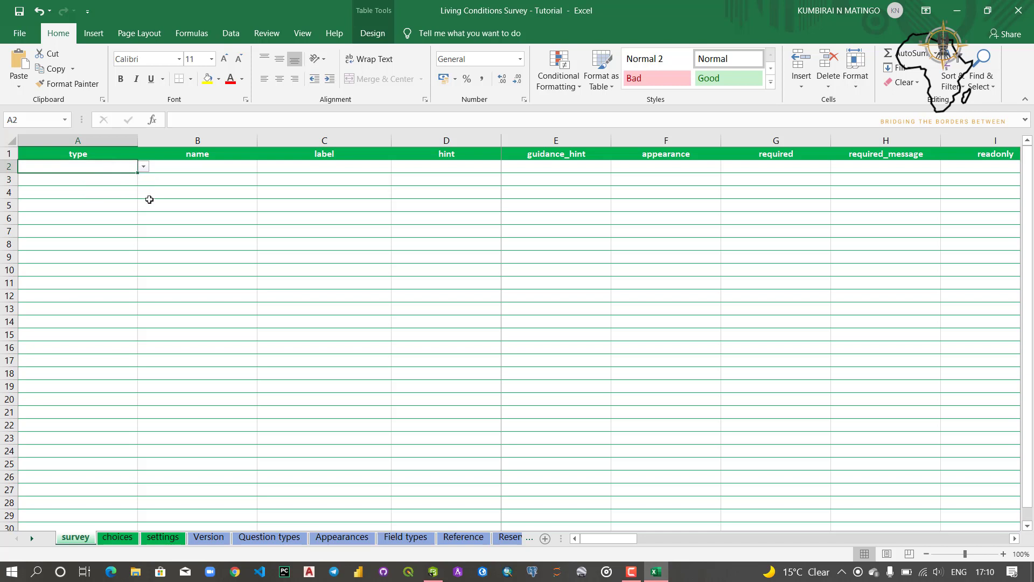
pyautogui.click(102, 180)
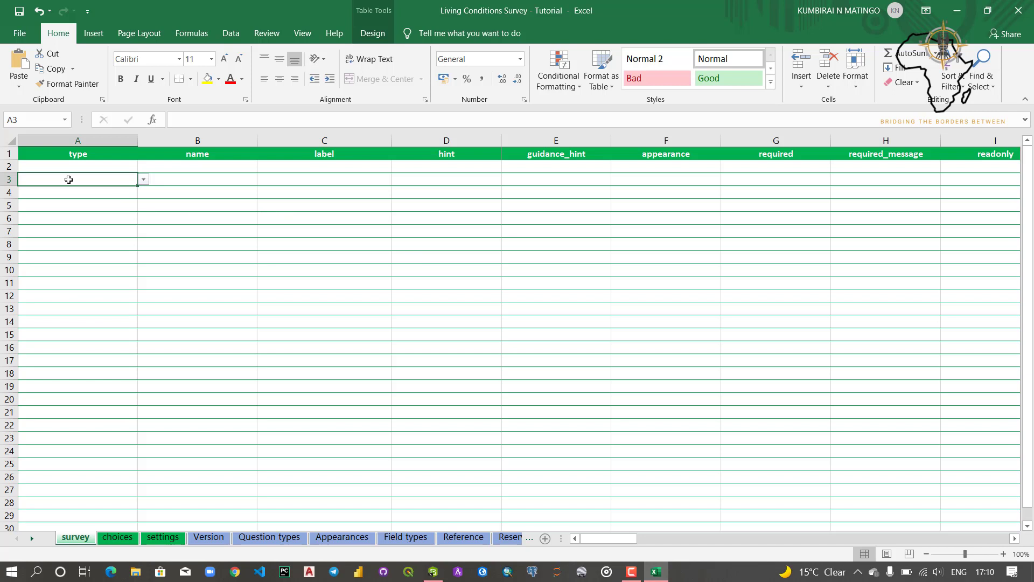
# Choose date as the first question's type from the A2 dropdown.
pyautogui.click(92, 165)
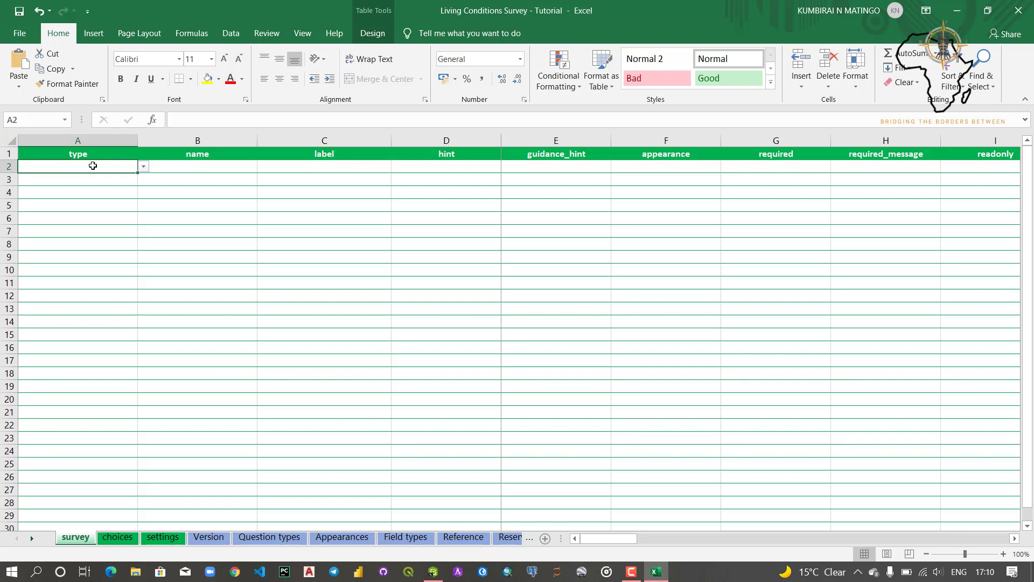
pyautogui.click(154, 171)
pyautogui.click(118, 166)
pyautogui.click(143, 167)
pyautogui.scroll(-2, 145, 210)
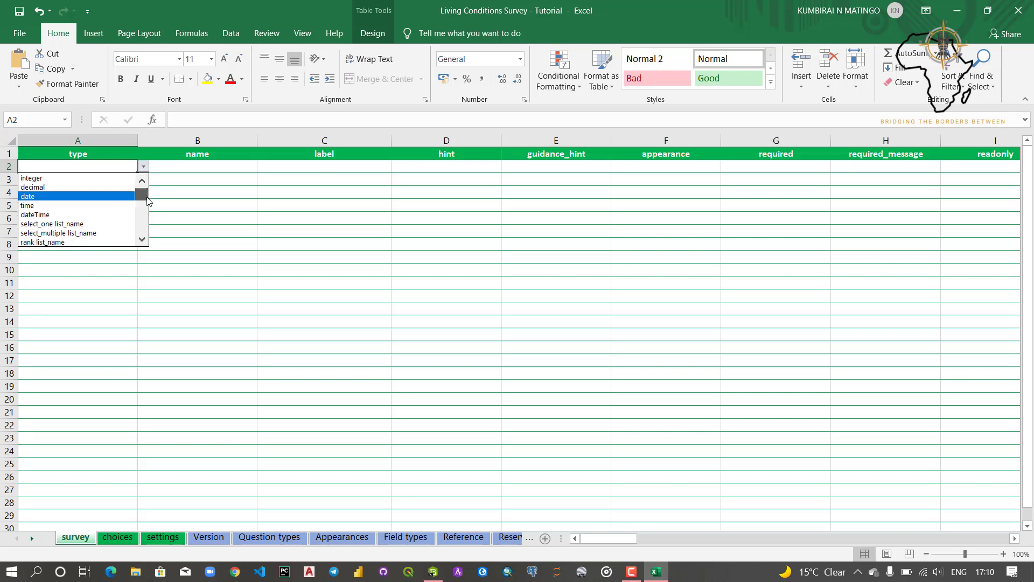
pyautogui.moveTo(145, 208); pyautogui.dragTo(144, 170)
pyautogui.click(144, 167)
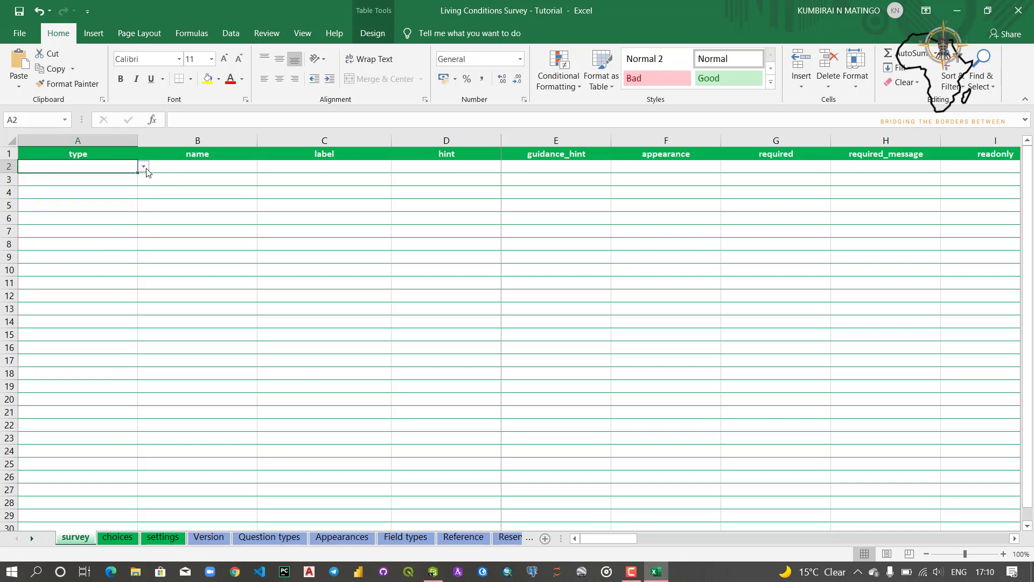
pyautogui.click(143, 167)
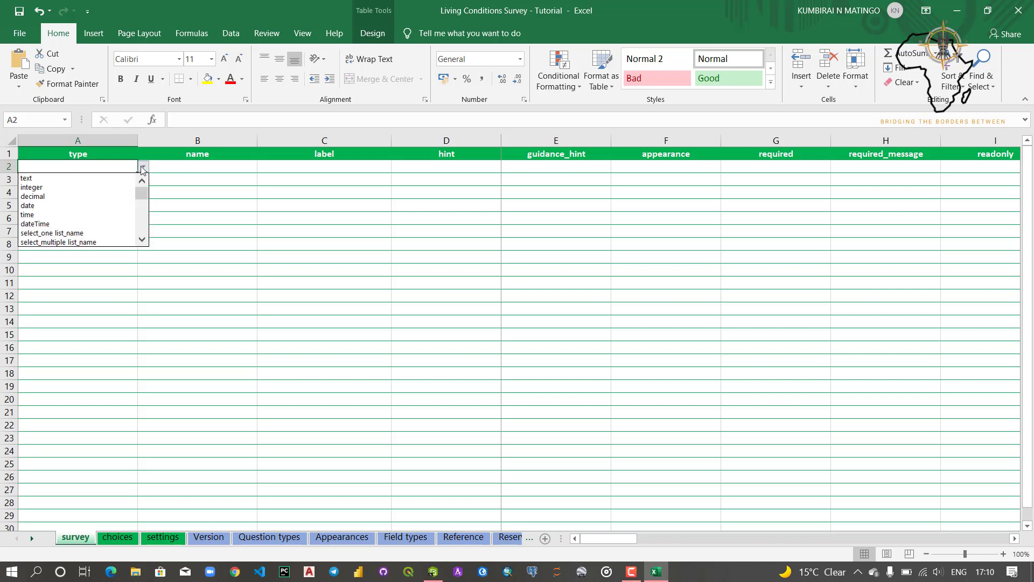
pyautogui.click(64, 211)
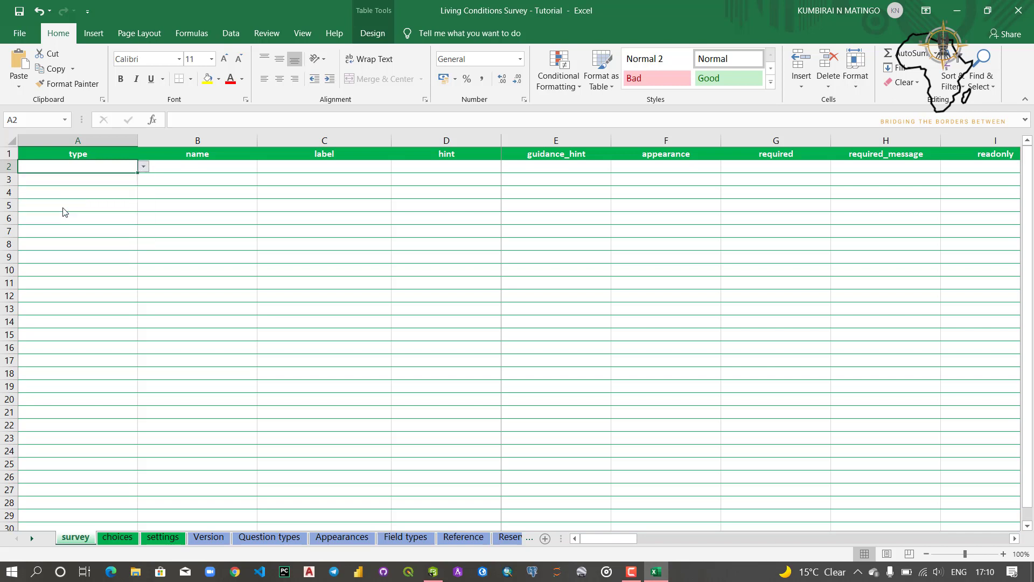
# Name the question DateTime in B2 and change its type to dateTime.
pyautogui.click(194, 168)
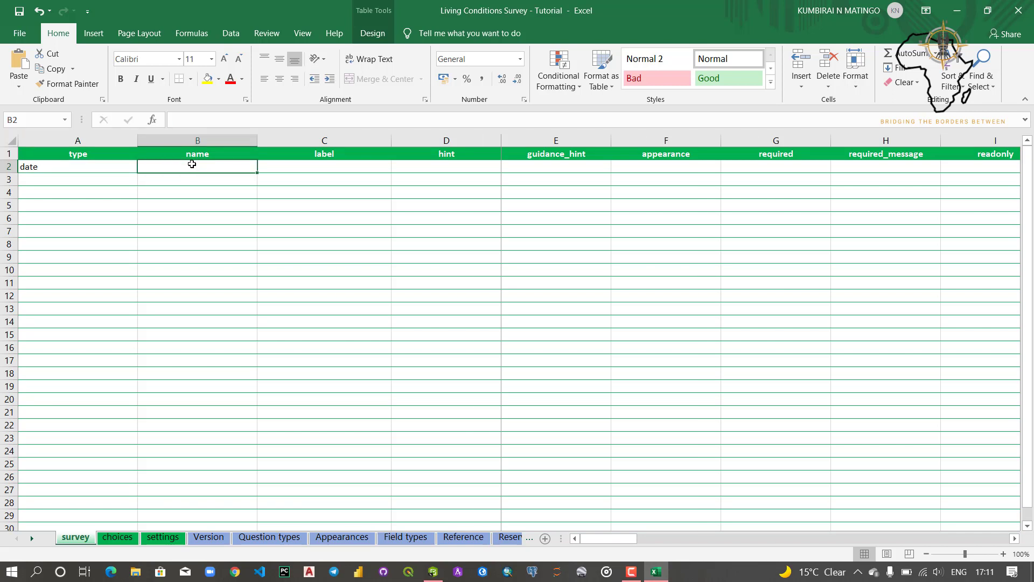
pyautogui.write('Date')
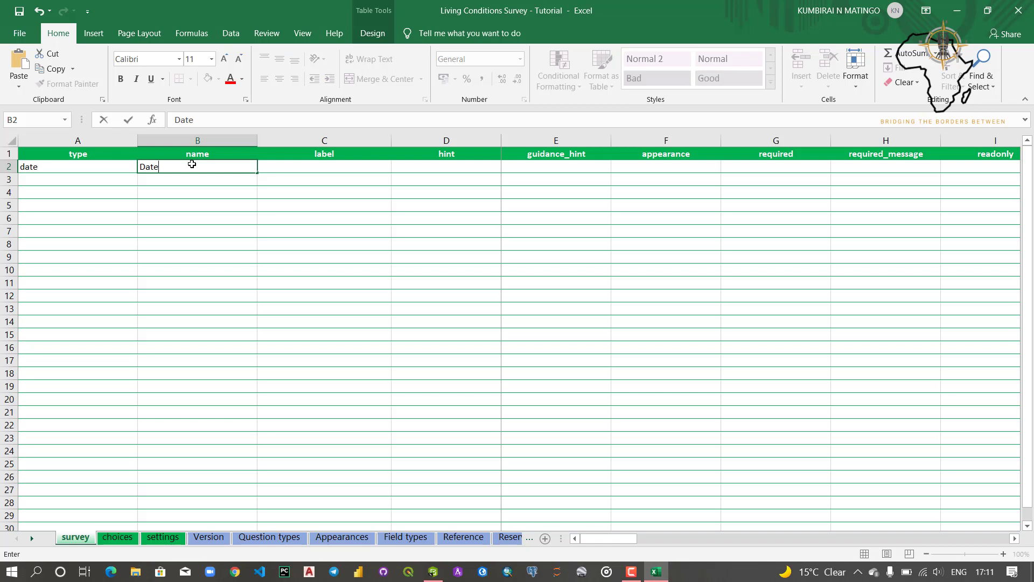
pyautogui.write('Time')
pyautogui.click(83, 163)
pyautogui.click(143, 167)
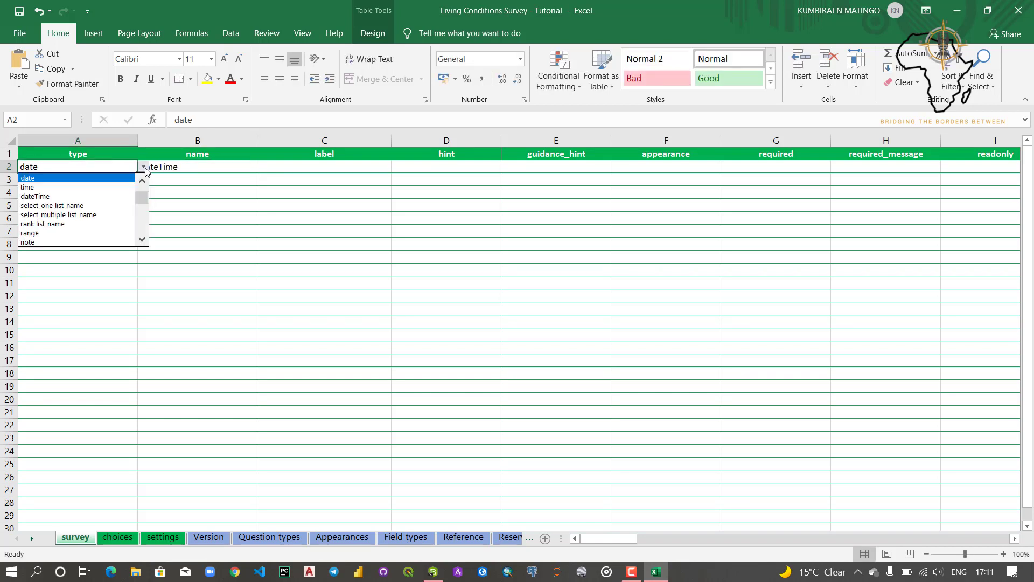
pyautogui.click(51, 196)
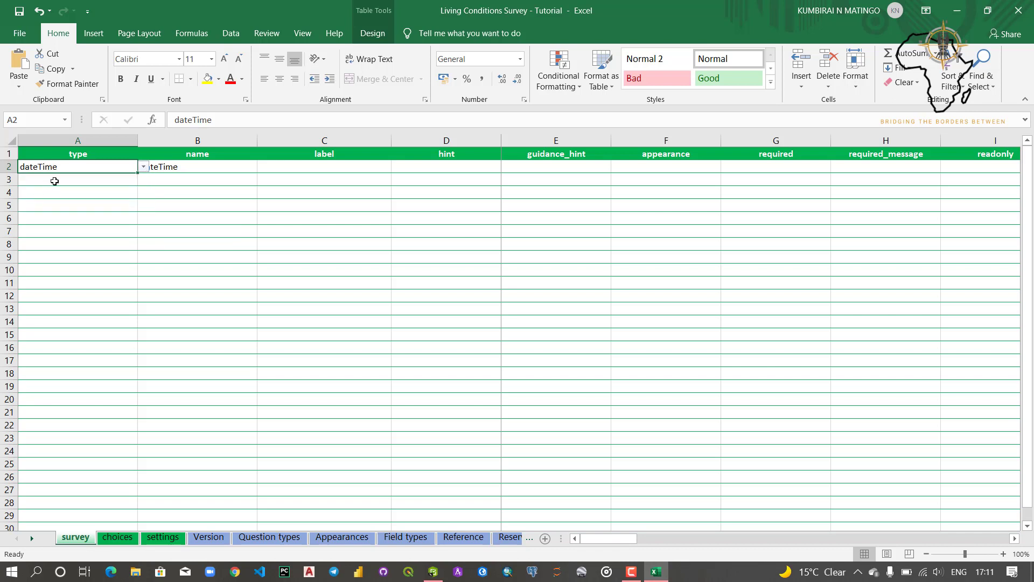
# Begin typing the label 'Current Date & Time' in C2.
pyautogui.click(279, 169)
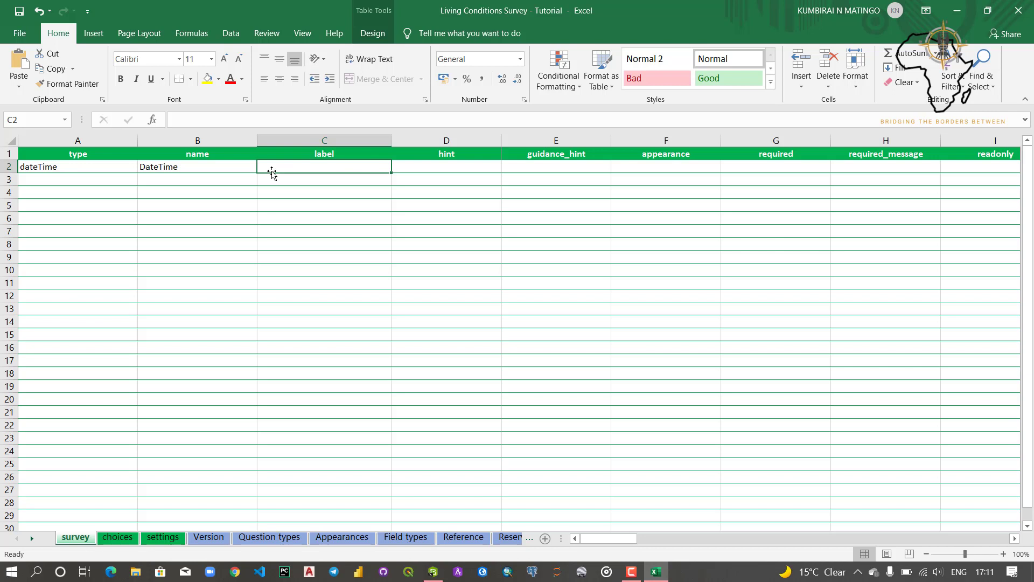
pyautogui.write('Date')
pyautogui.press('BackSpace')
pyautogui.press('BackSpace')
pyautogui.press('BackSpace')
pyautogui.press('BackSpace')
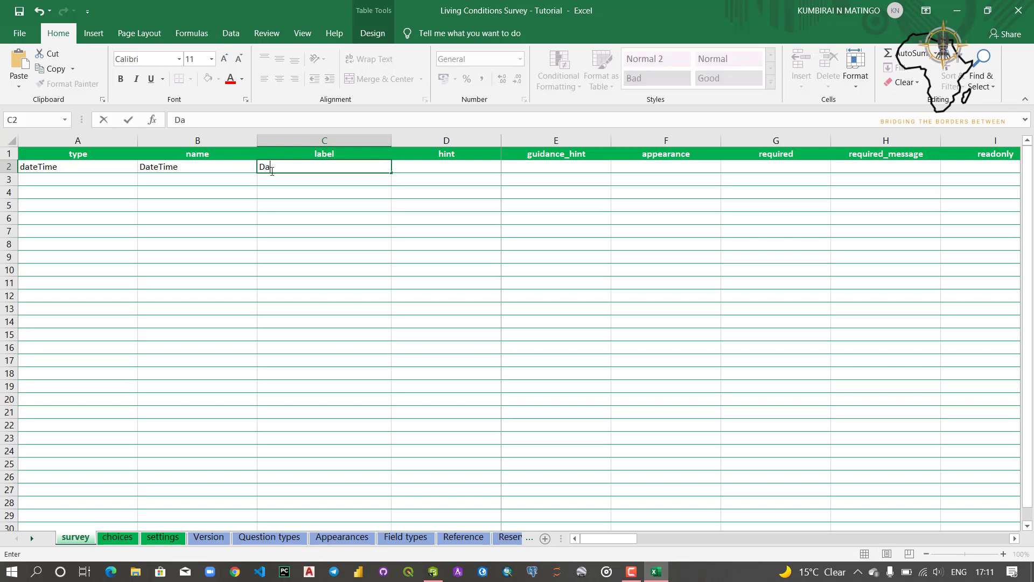
pyautogui.write('Current Date & Time')
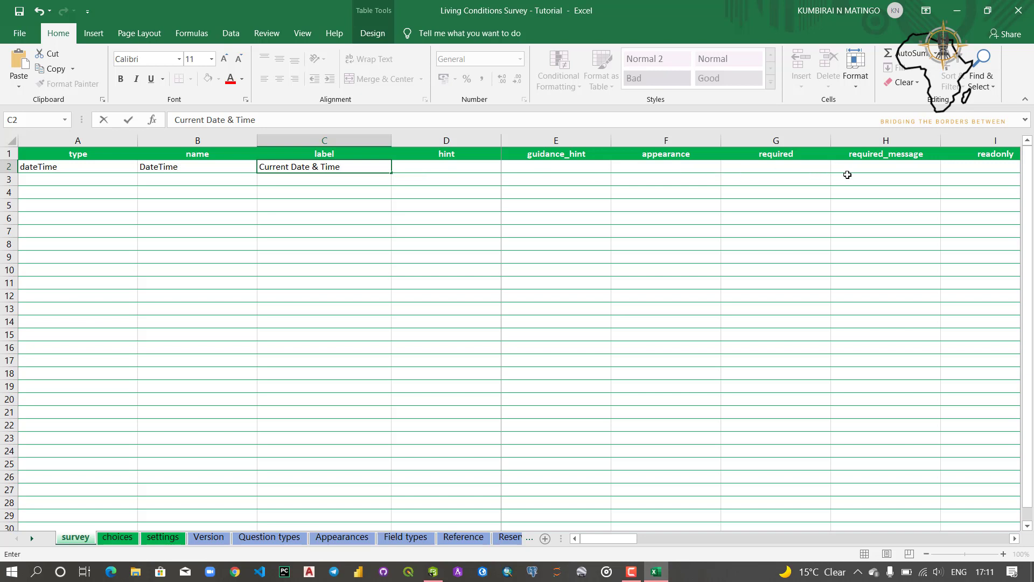
# Finish the 'Current Date & Time' label and set readonly in I2 to yes.
pyautogui.click(993, 168)
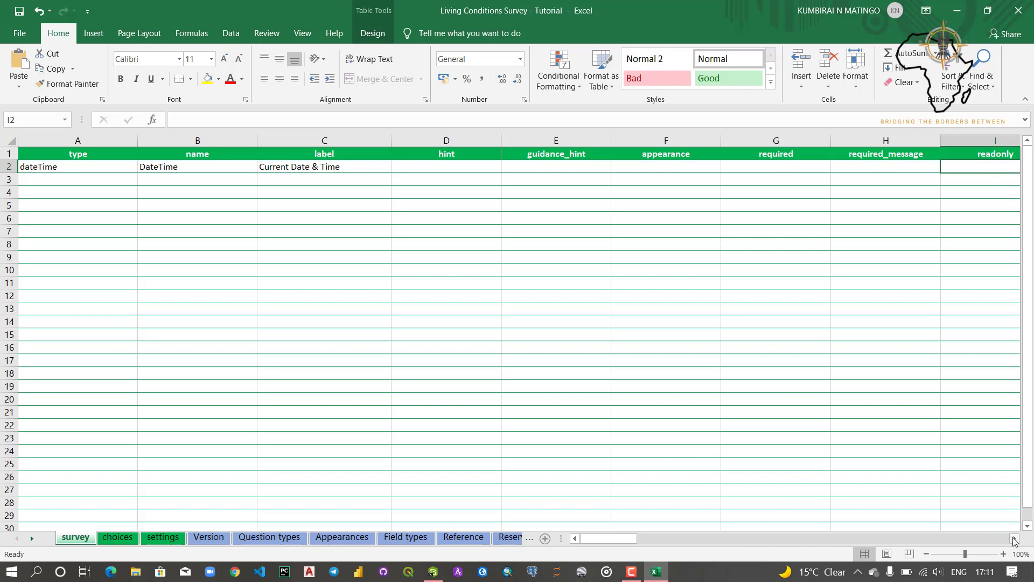
pyautogui.click(1009, 538)
pyautogui.click(1009, 538)
pyautogui.click(1008, 538)
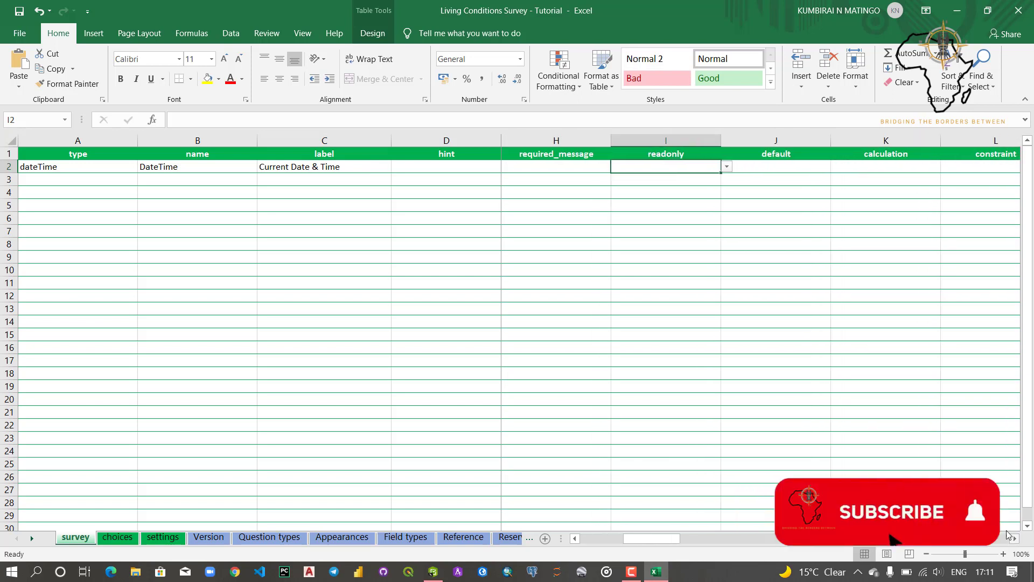
pyautogui.click(727, 166)
pyautogui.click(665, 178)
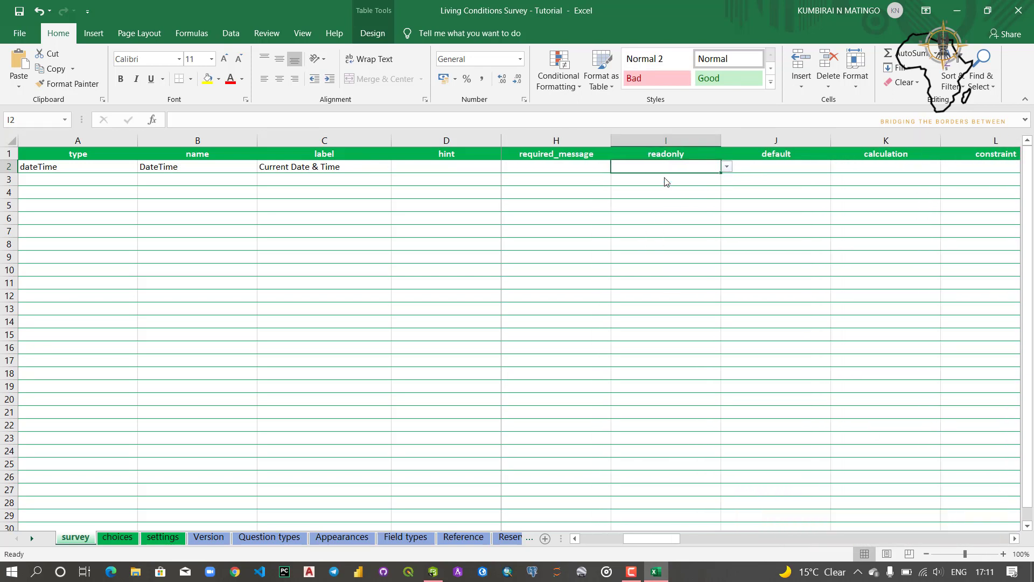
# Switch to Survey123 Connect so the form preview refreshes.
pyautogui.click(643, 180)
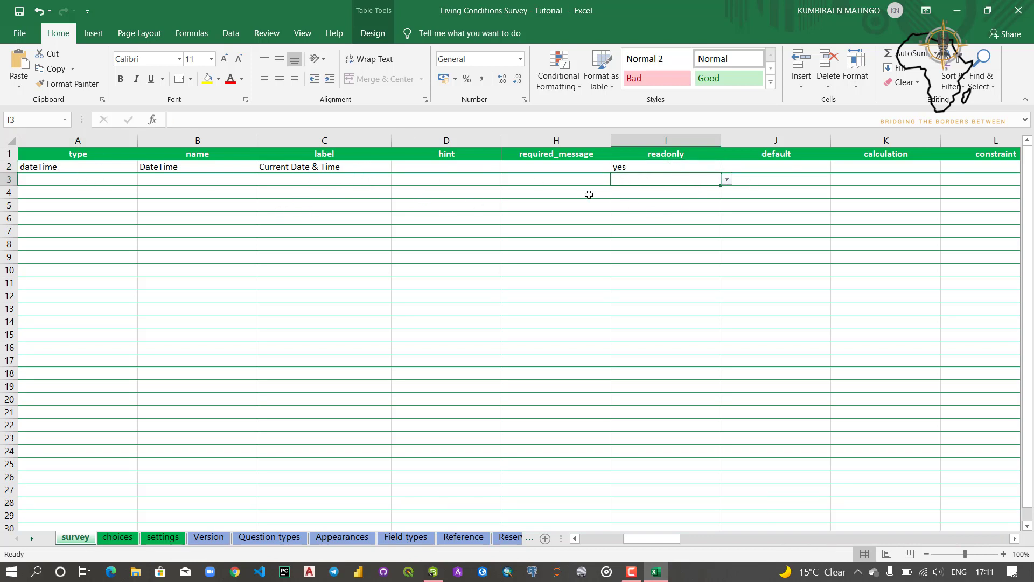
pyautogui.click(565, 184)
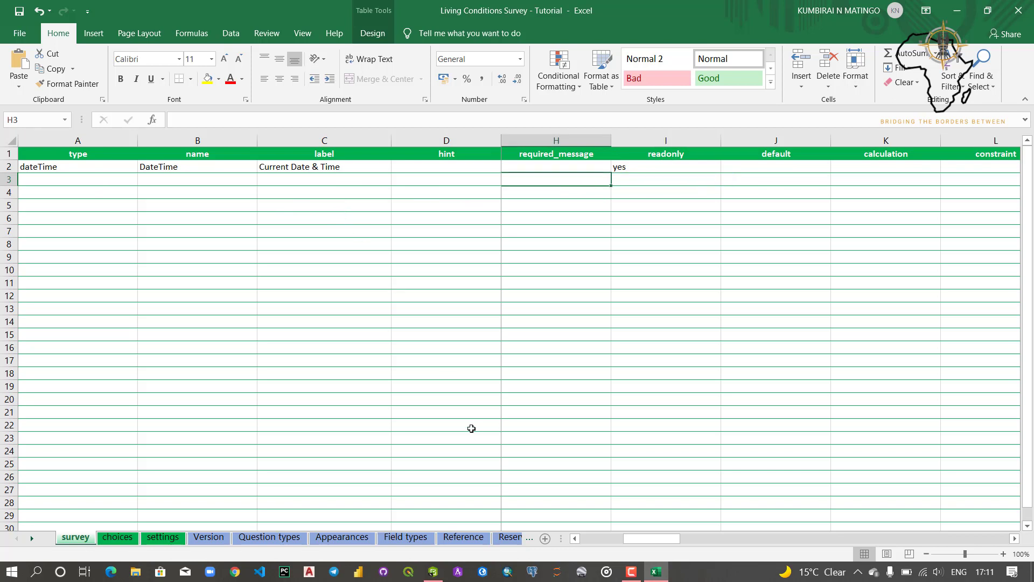
pyautogui.click(431, 571)
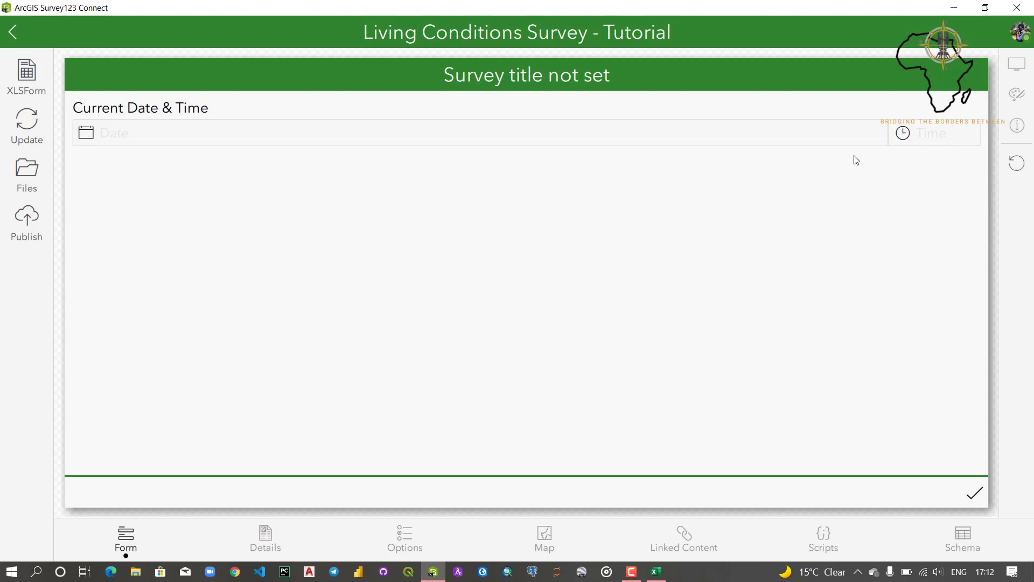
# After the read-only Current Date & Time preview loads, minimize Survey123 Connect to return to Excel.
pyautogui.click(954, 7)
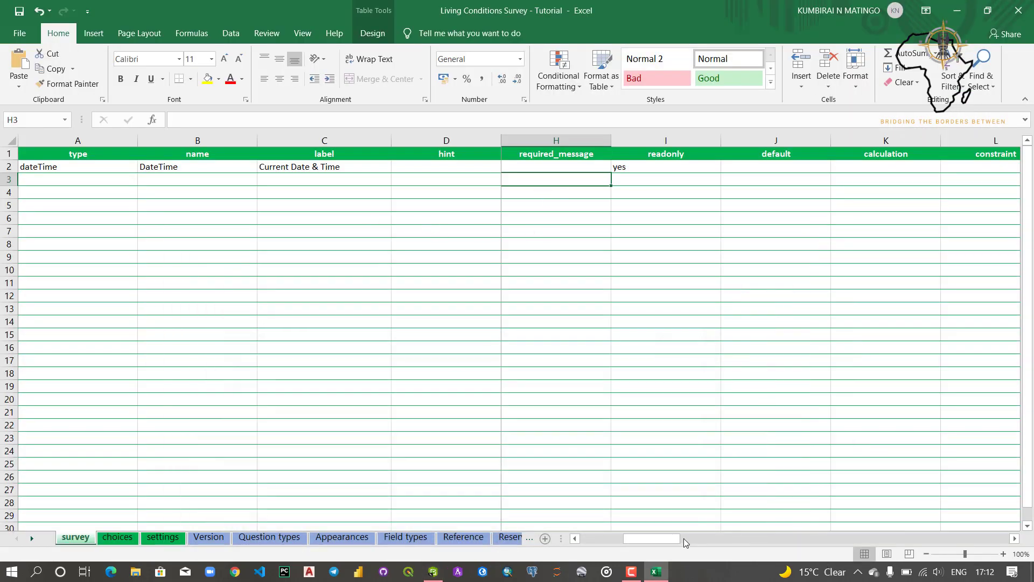
# Set the second question's type in A3 to text.
pyautogui.moveTo(672, 538); pyautogui.dragTo(628, 538)
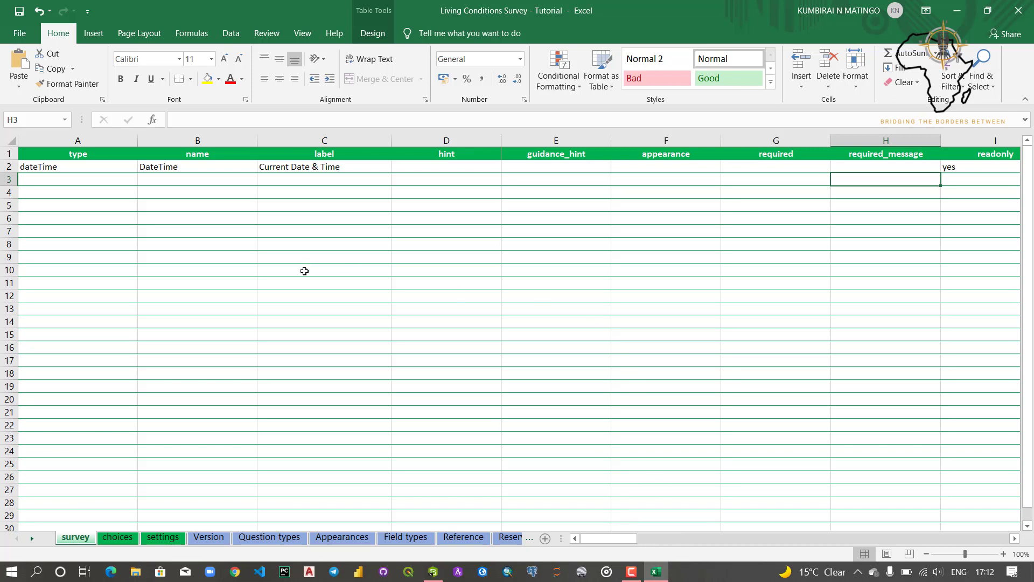
pyautogui.click(53, 338)
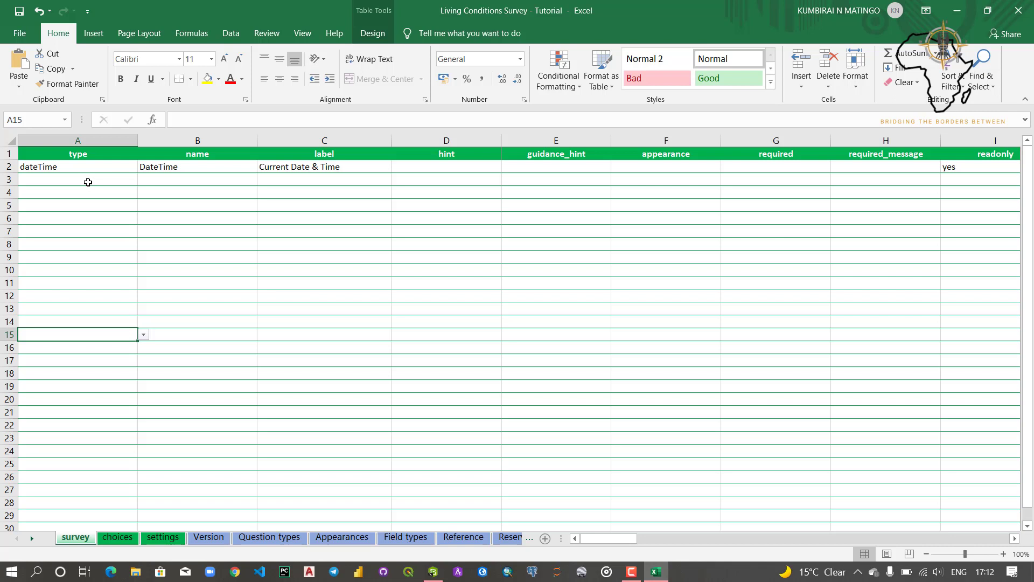
pyautogui.click(88, 182)
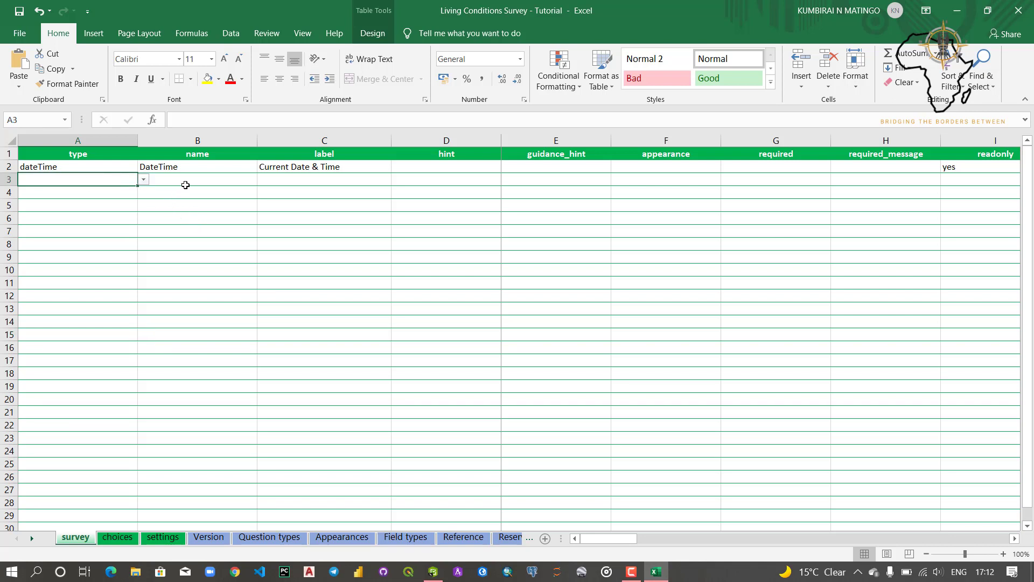
pyautogui.click(144, 181)
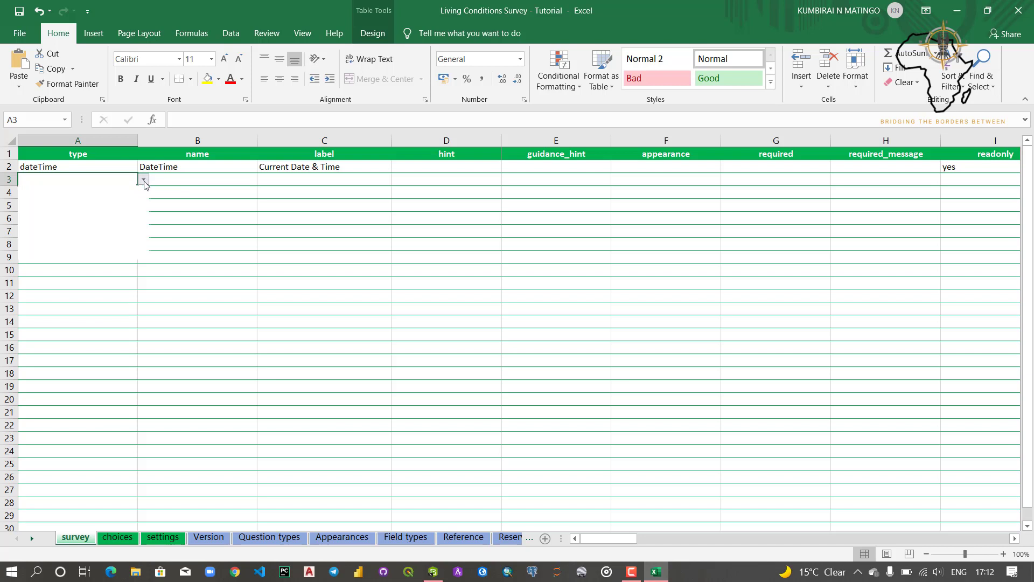
pyautogui.click(32, 192)
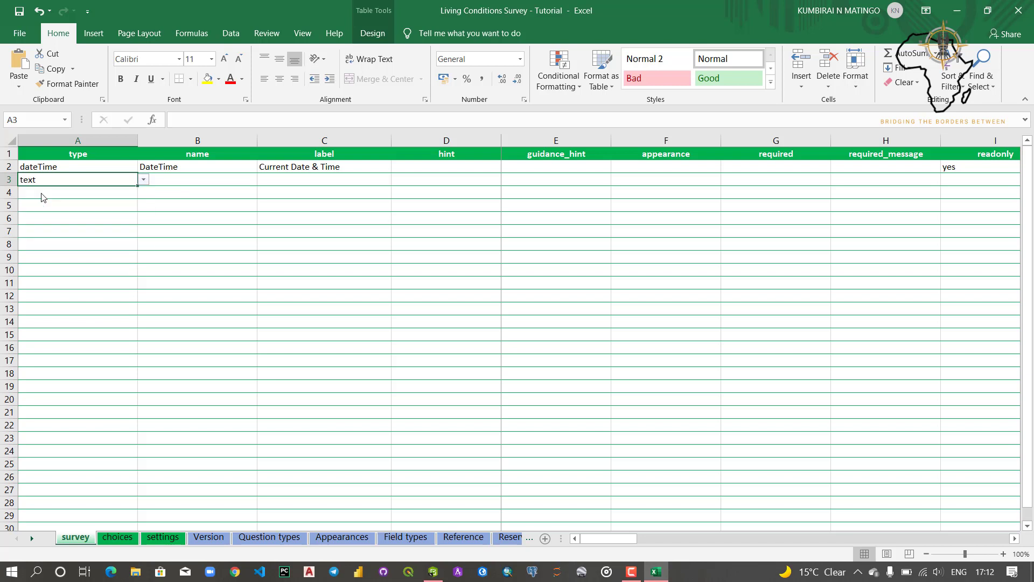
# Name the row 3 question familyName and label it 'Family Name'.
pyautogui.click(208, 182)
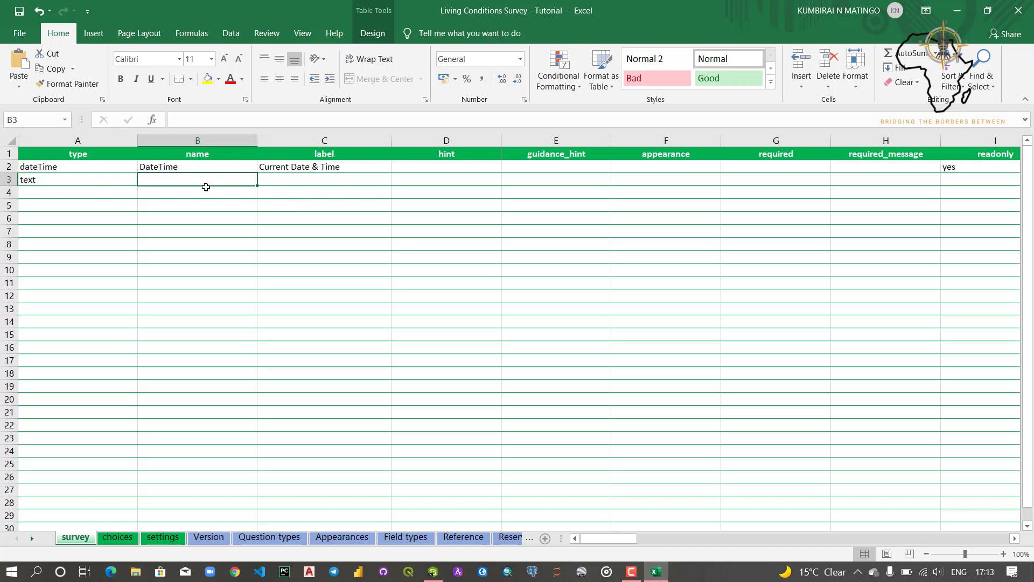
pyautogui.click(200, 191)
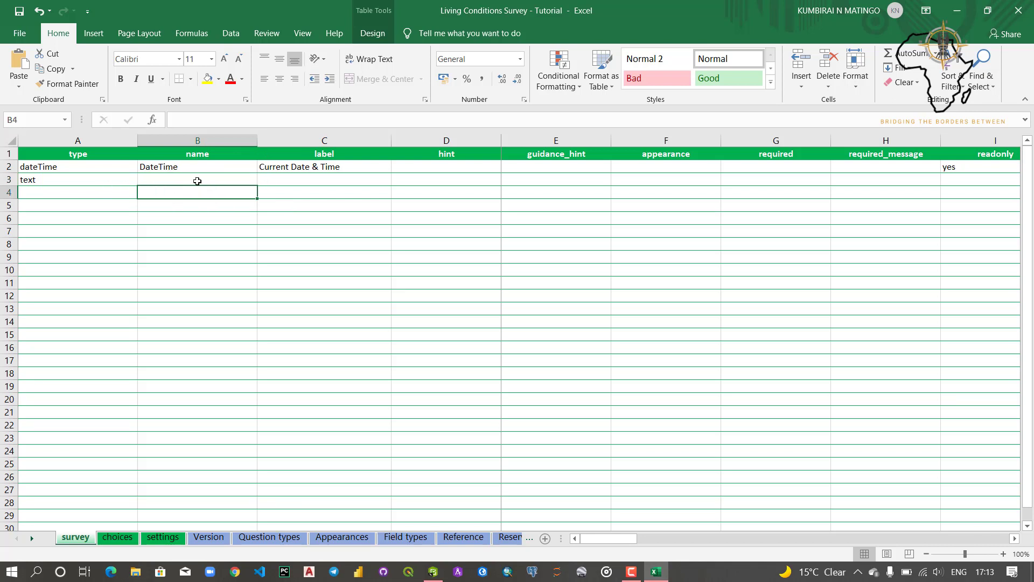
pyautogui.click(197, 181)
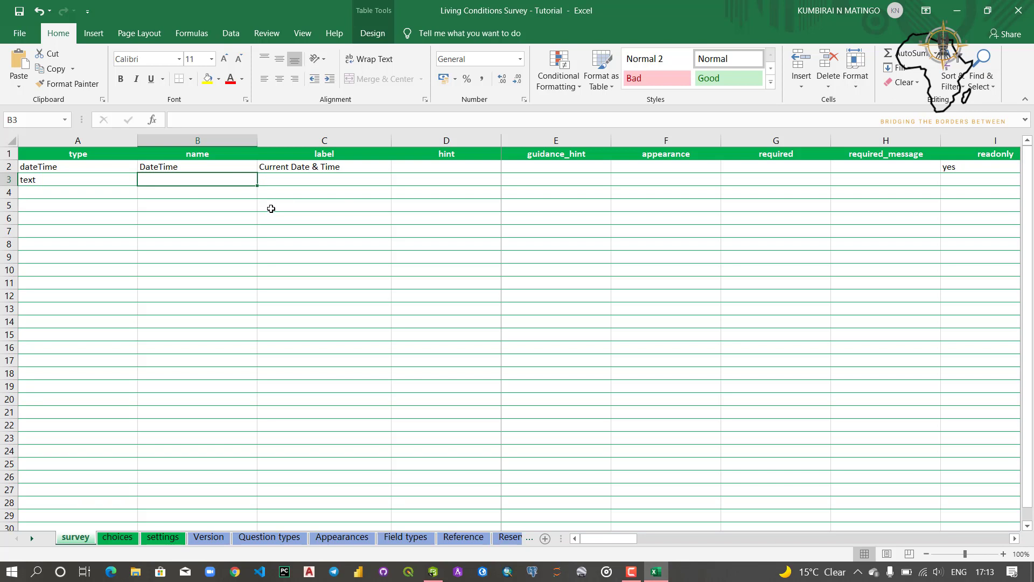
pyautogui.click(331, 182)
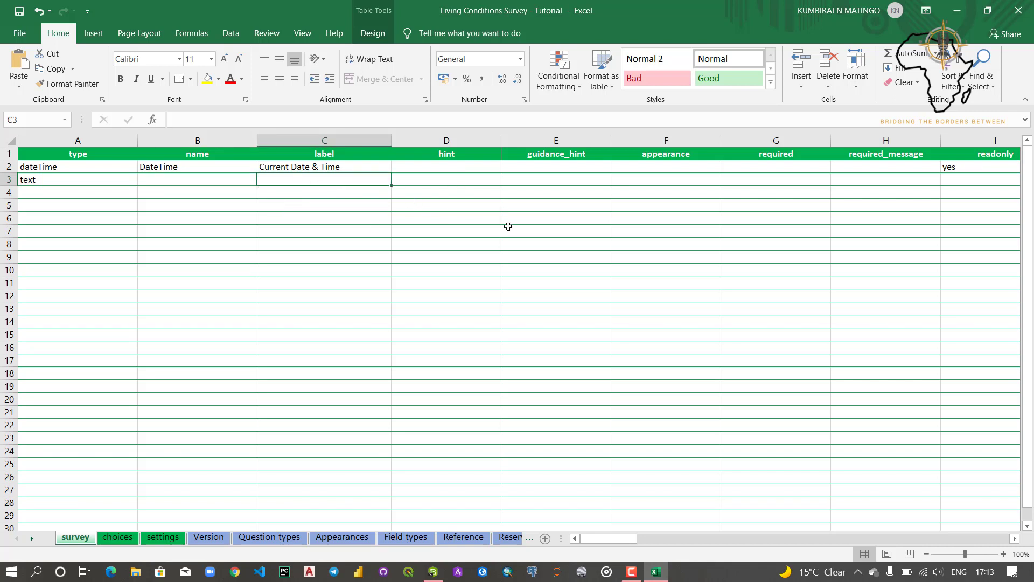
pyautogui.click(211, 181)
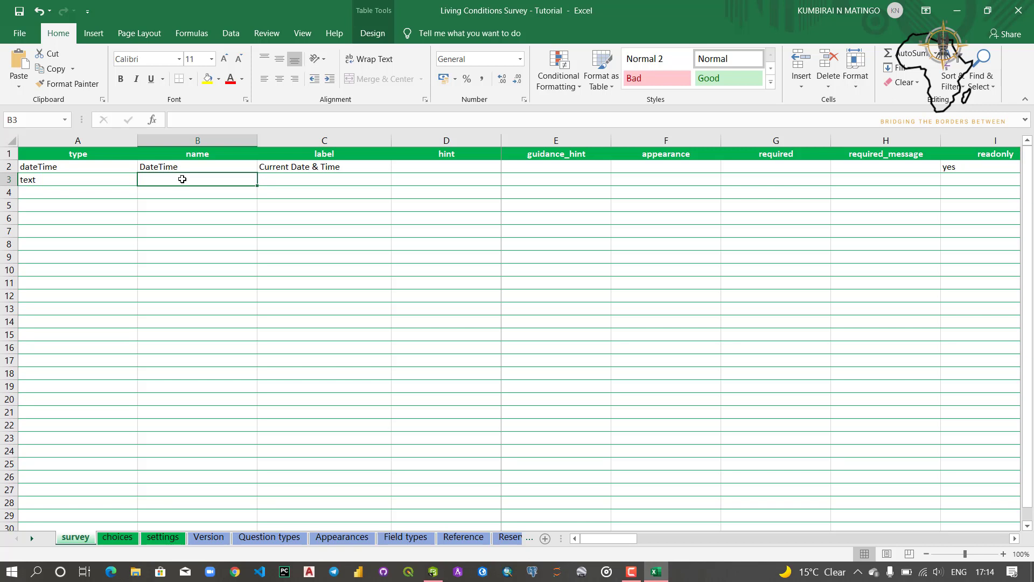
pyautogui.write('fam')
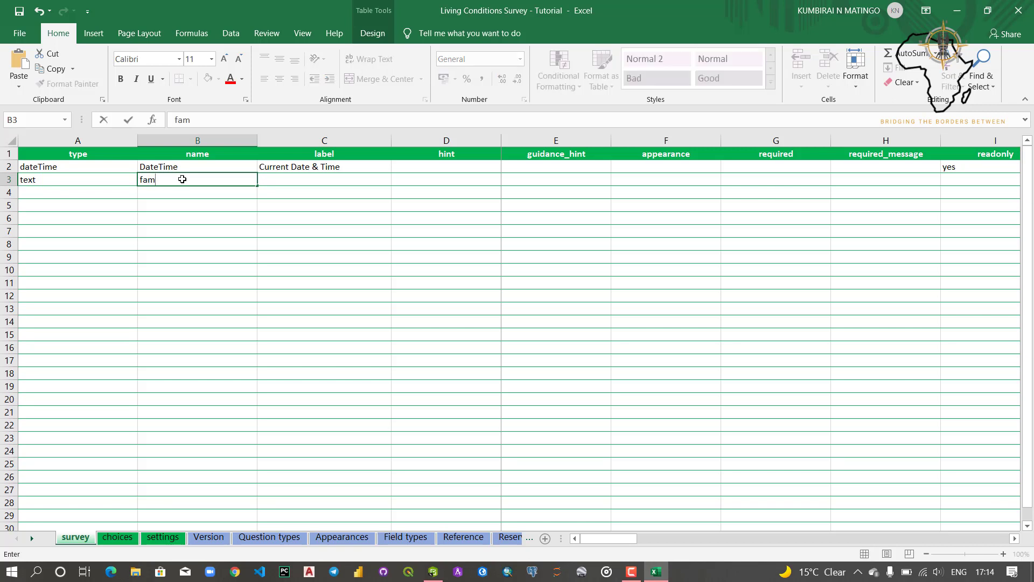
pyautogui.write('ilyName')
pyautogui.click(280, 178)
pyautogui.write('Fa')
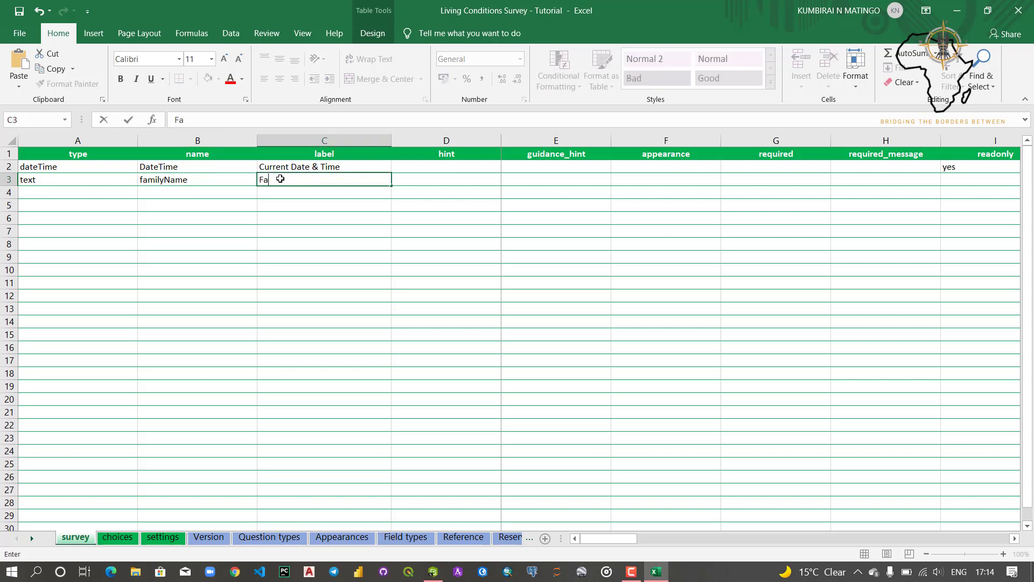
pyautogui.write('mily Name')
pyautogui.click(438, 179)
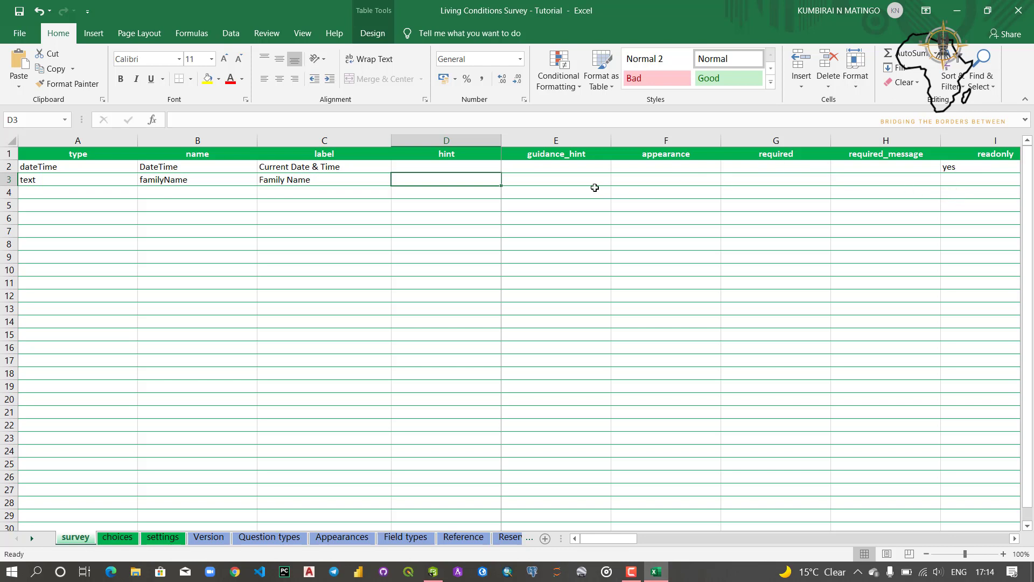
pyautogui.click(624, 542)
pyautogui.click(87, 168)
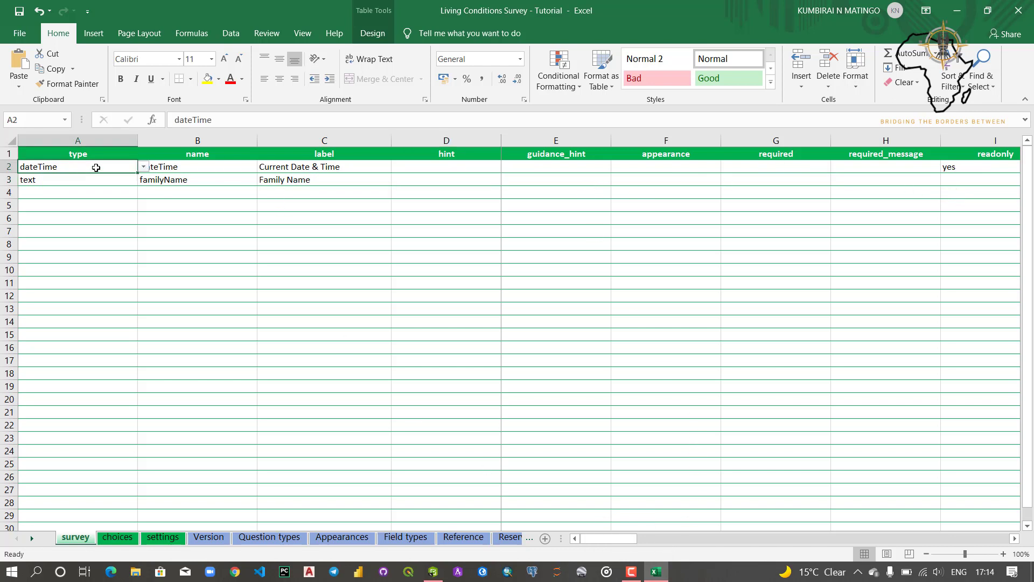
pyautogui.click(235, 168)
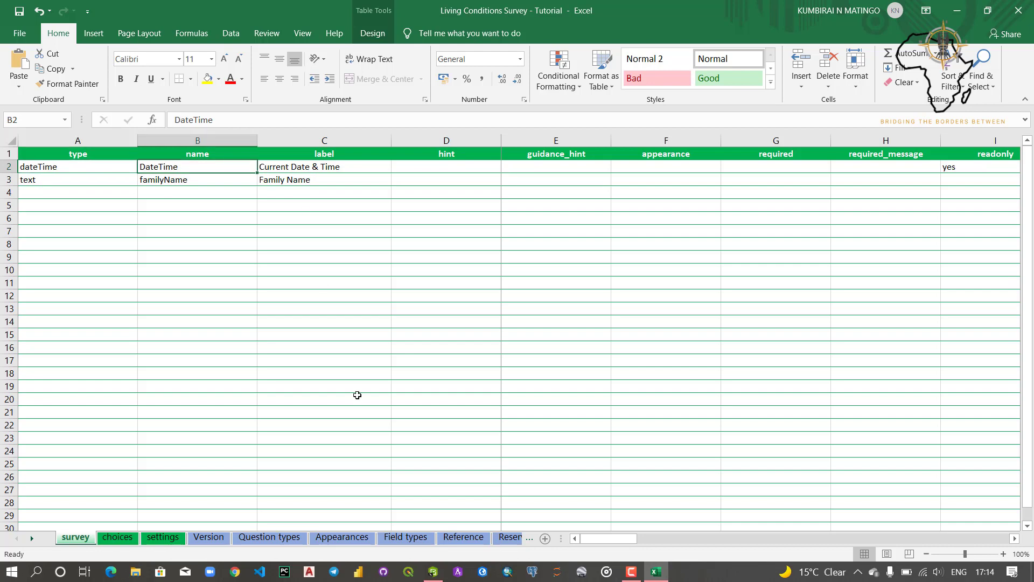
pyautogui.click(433, 571)
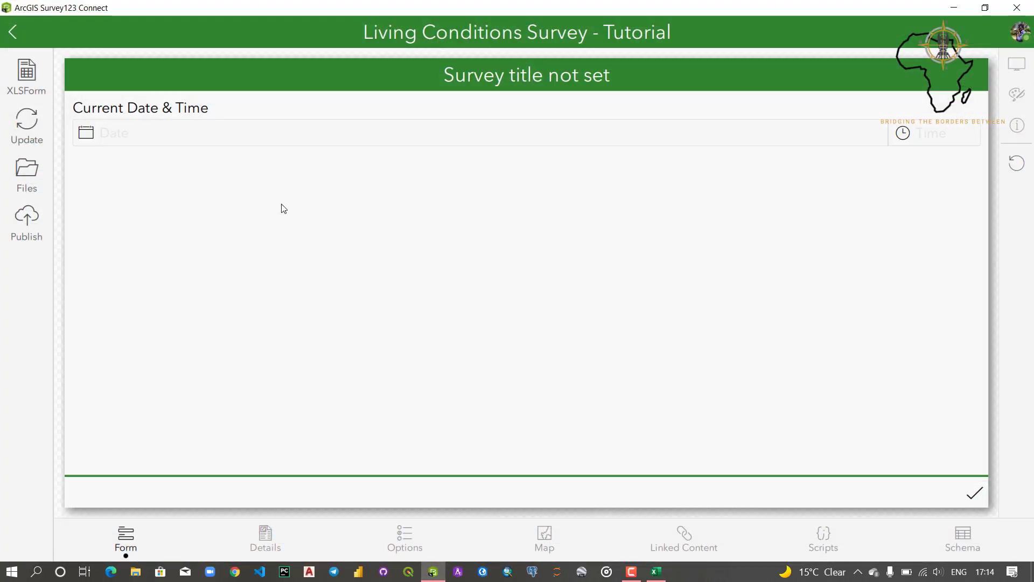
pyautogui.click(954, 7)
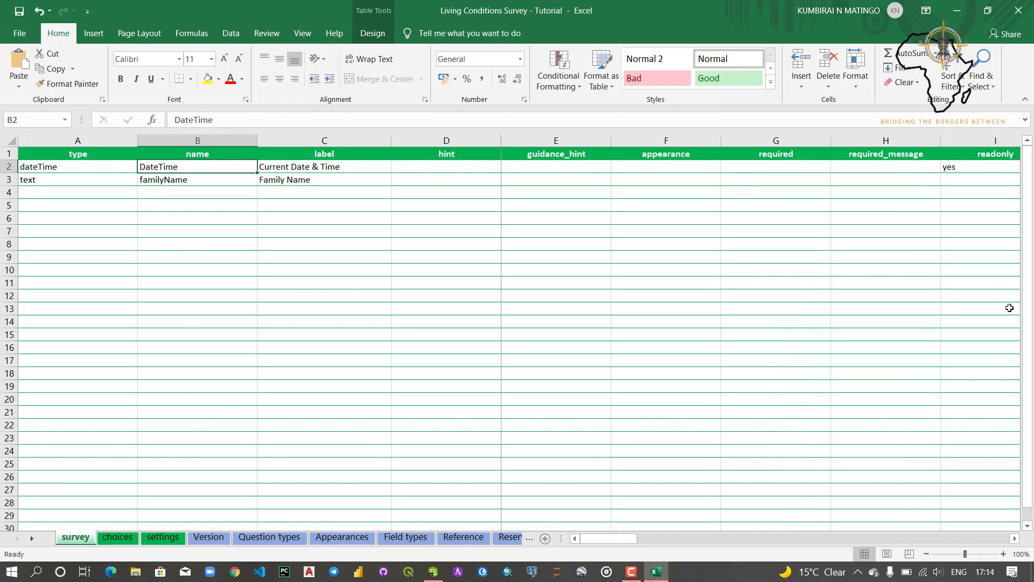
# Enter now() in J2 as the DateTime question's default value.
pyautogui.click(1015, 539)
pyautogui.click(1015, 538)
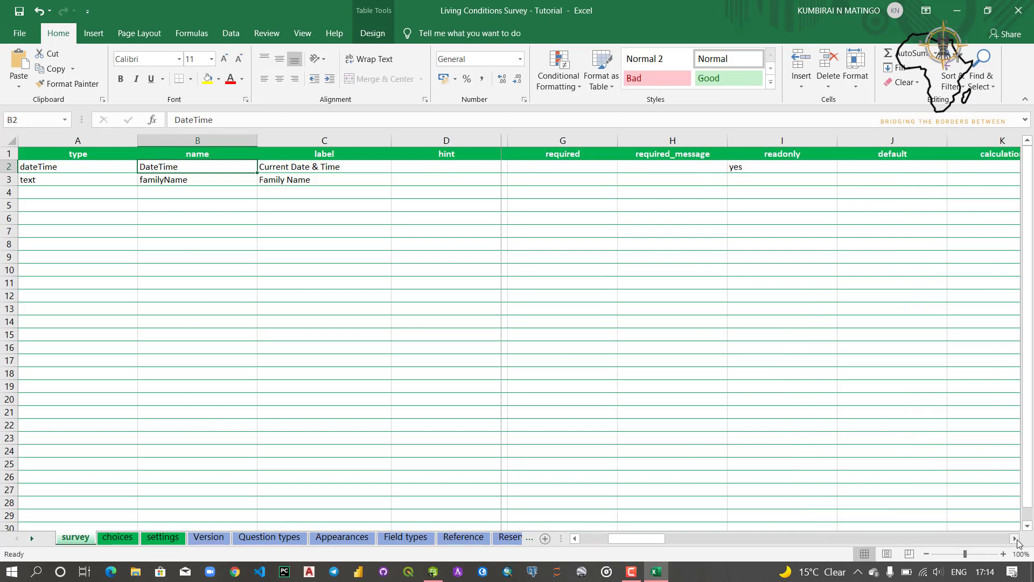
pyautogui.click(880, 167)
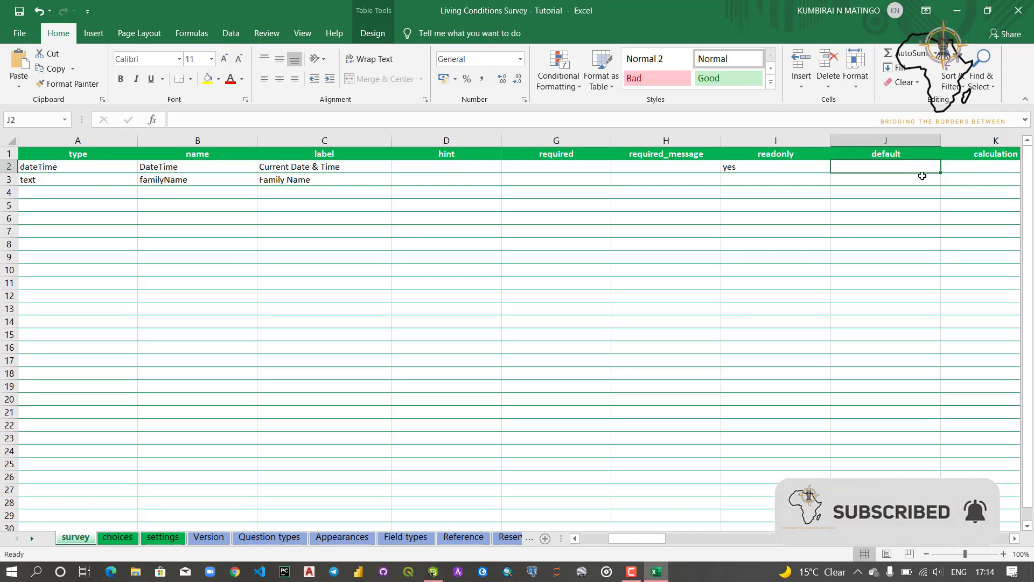
pyautogui.write('now')
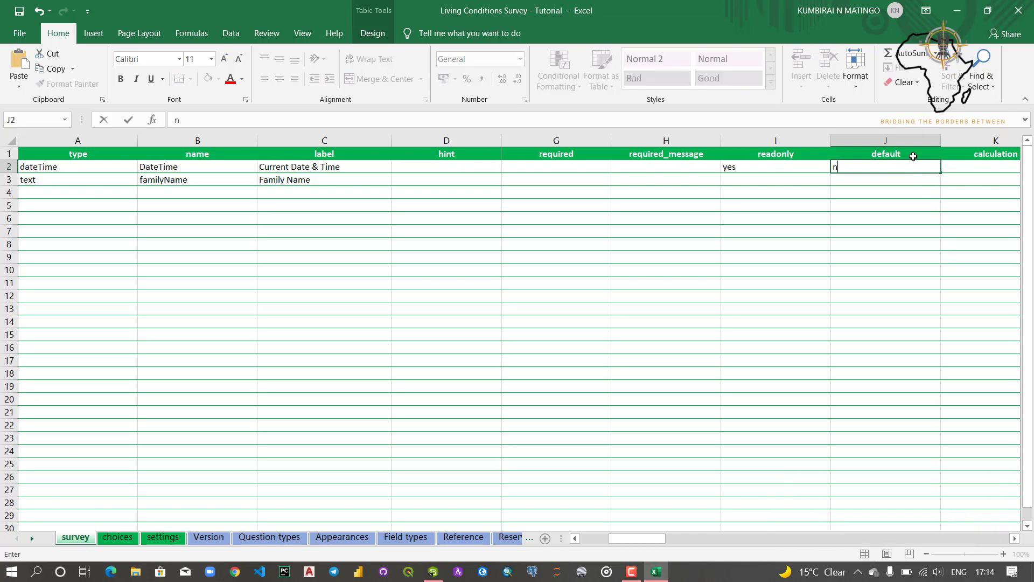
pyautogui.press('BackSpace')
pyautogui.press('BackSpace')
pyautogui.write('ow')
pyautogui.press('Return')
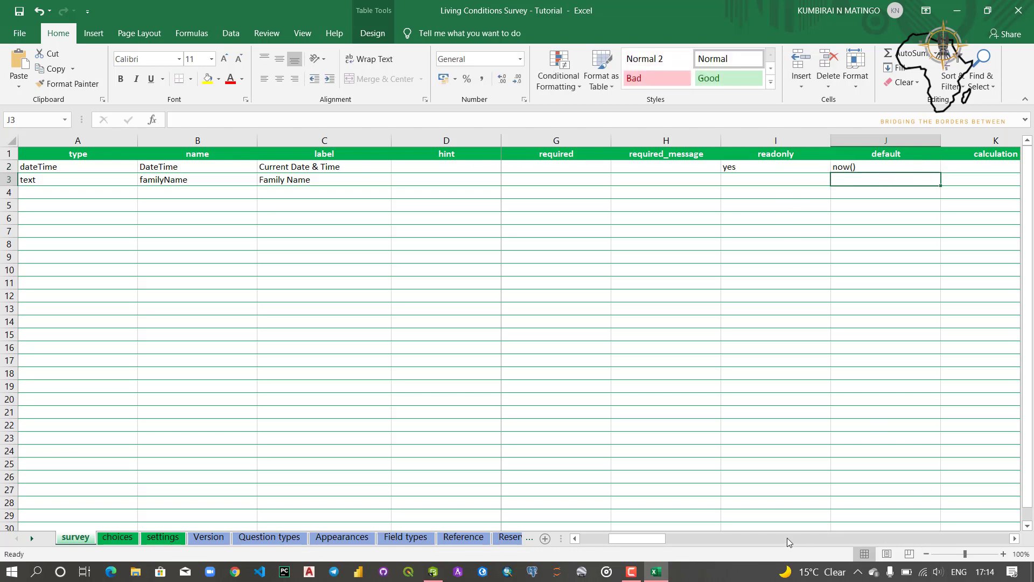
pyautogui.moveTo(633, 539); pyautogui.dragTo(604, 539)
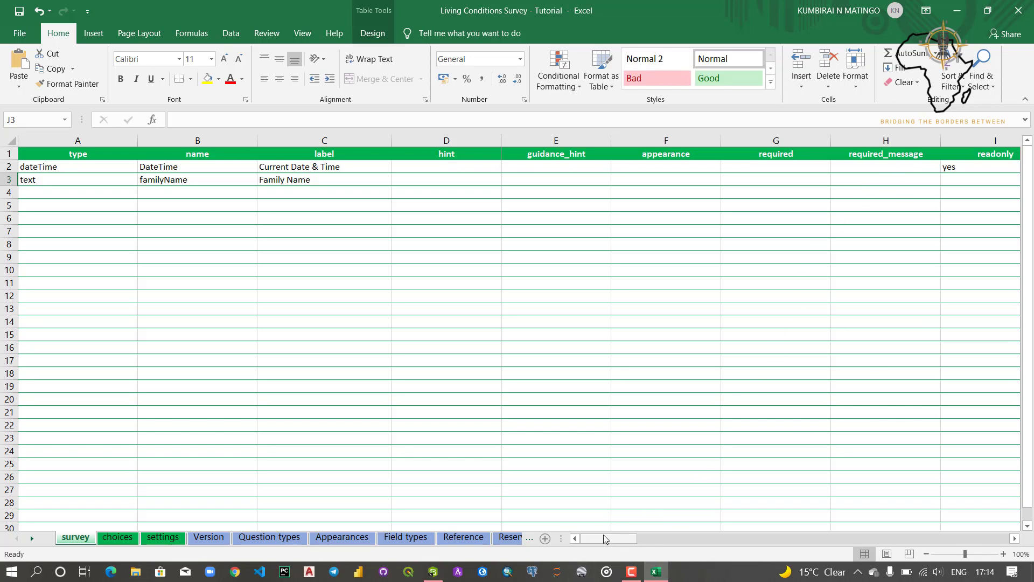
pyautogui.click(74, 193)
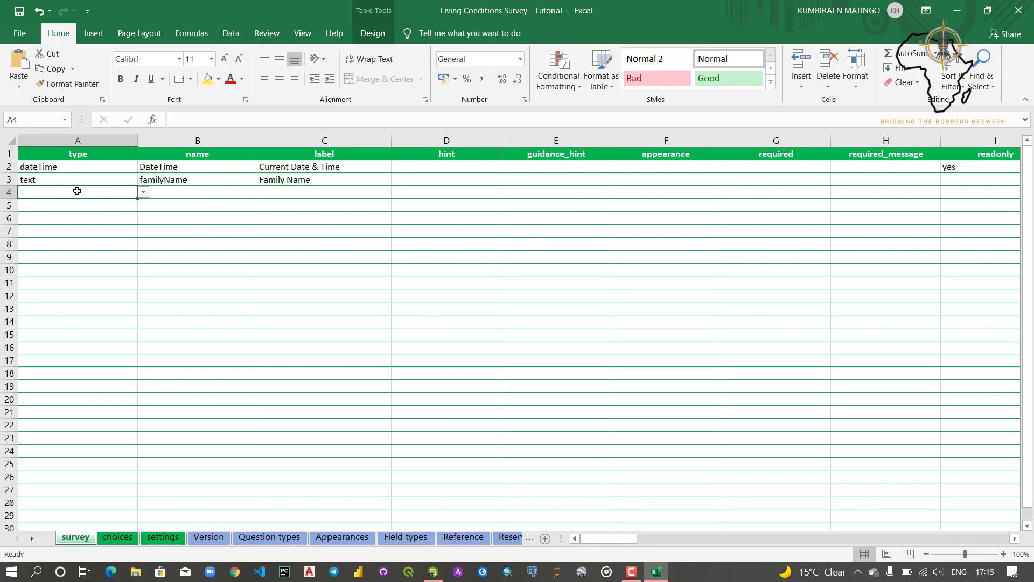
# Make row 4 a text question named firstName.
pyautogui.click(143, 193)
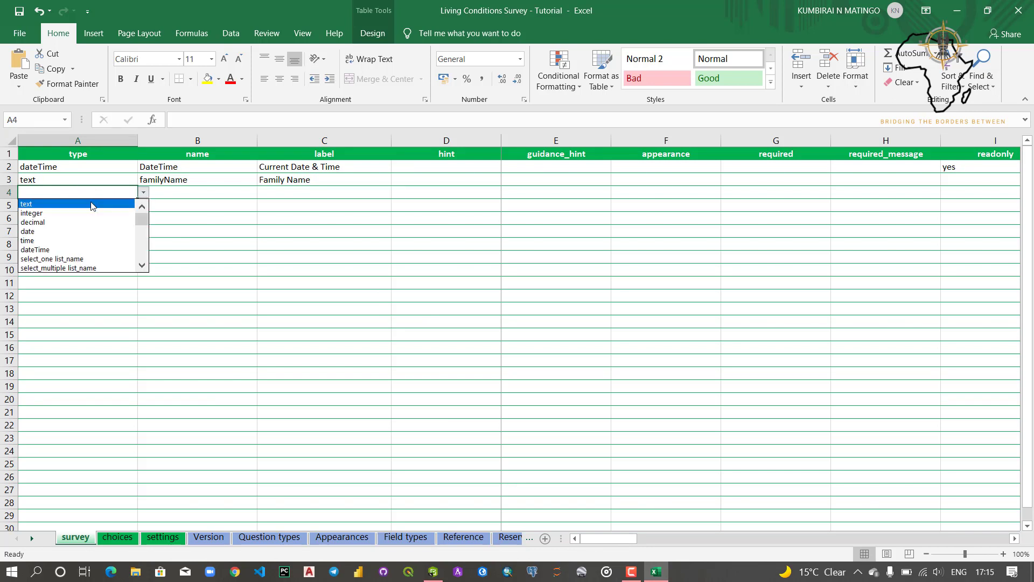
pyautogui.click(83, 208)
pyautogui.click(195, 193)
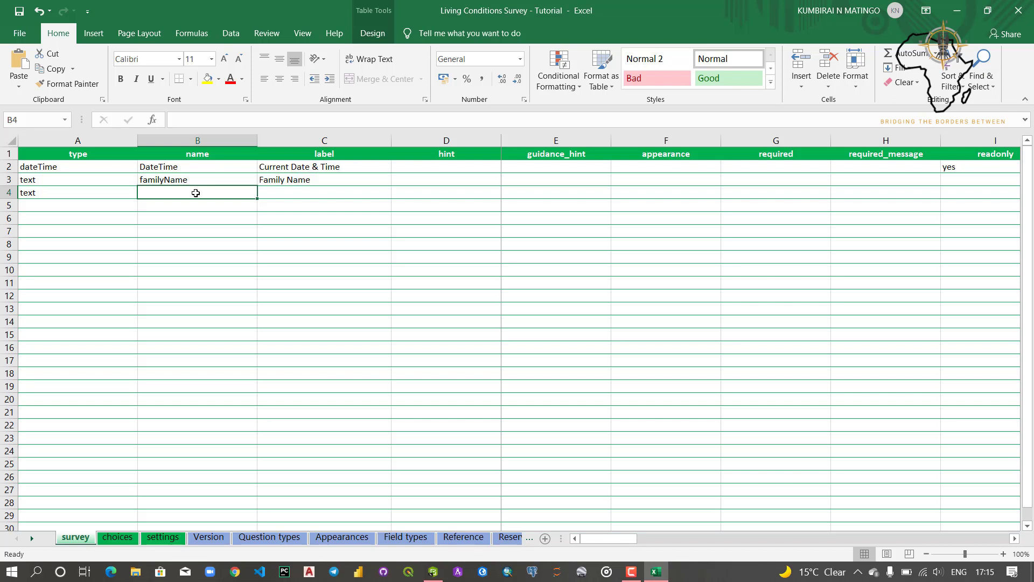
pyautogui.write('firstName')
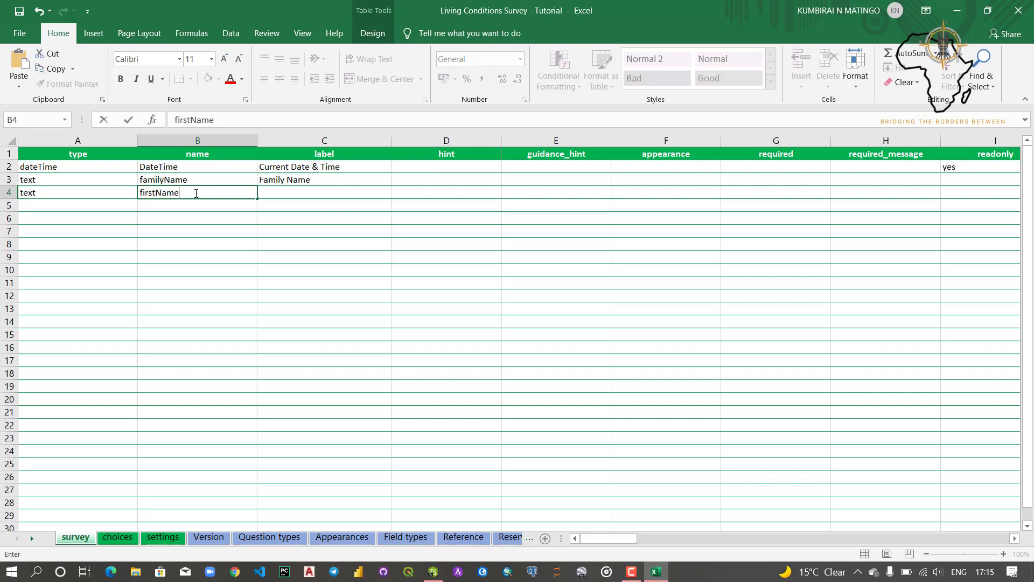
# Label the firstName question 'Respondents FirstName' in C4.
pyautogui.click(291, 194)
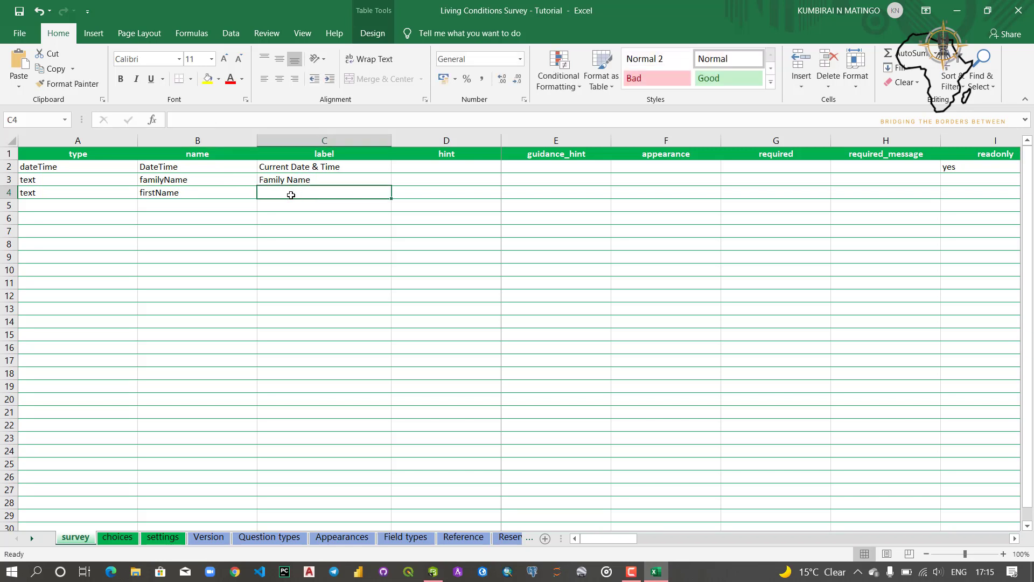
pyautogui.write('Fir')
pyautogui.press('BackSpace')
pyautogui.press('BackSpace')
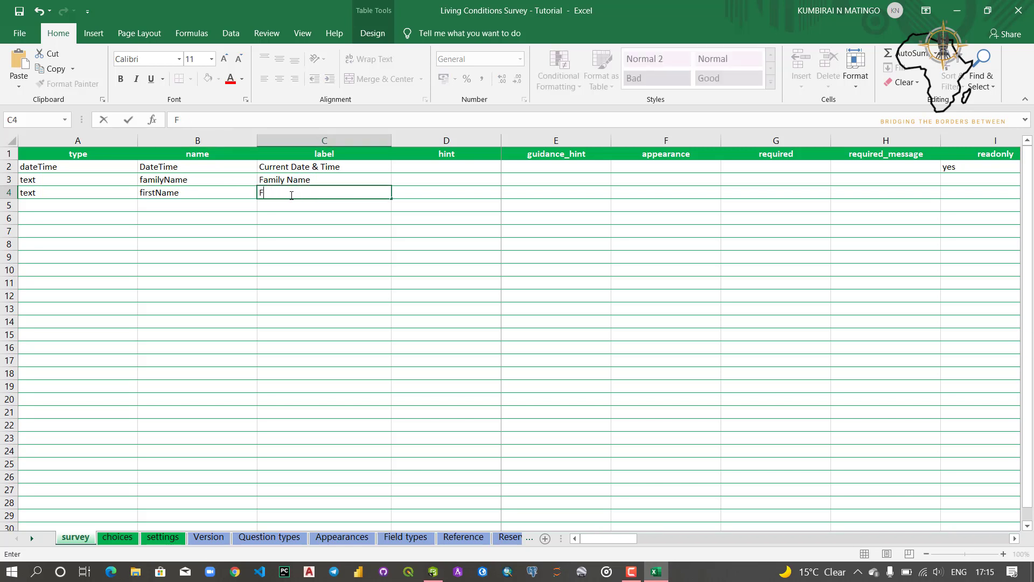
pyautogui.write('re')
pyautogui.write('Respondent')
pyautogui.write('s Fis')
pyautogui.press('BackSpace')
pyautogui.write('ents FirstName')
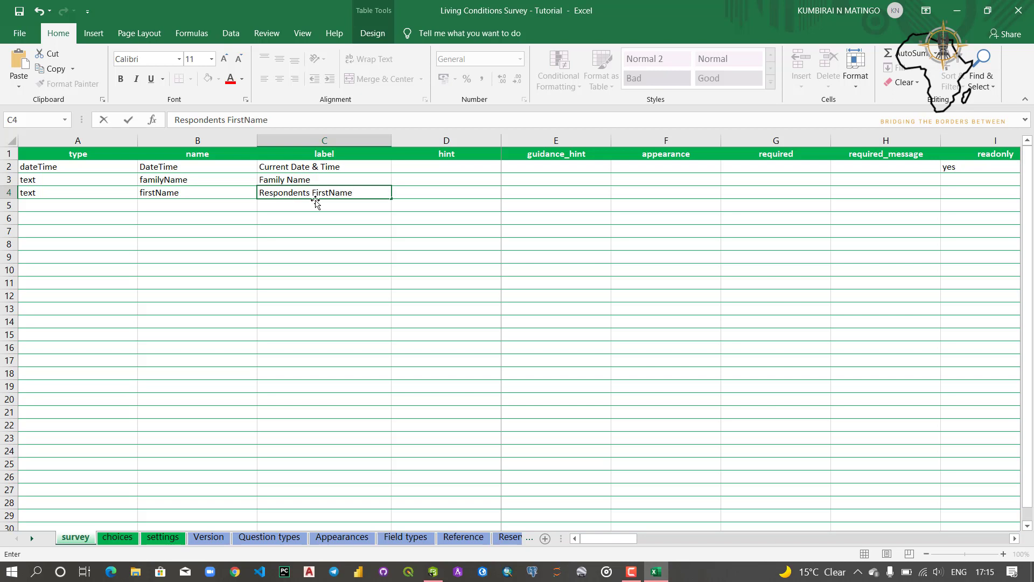
pyautogui.click(419, 194)
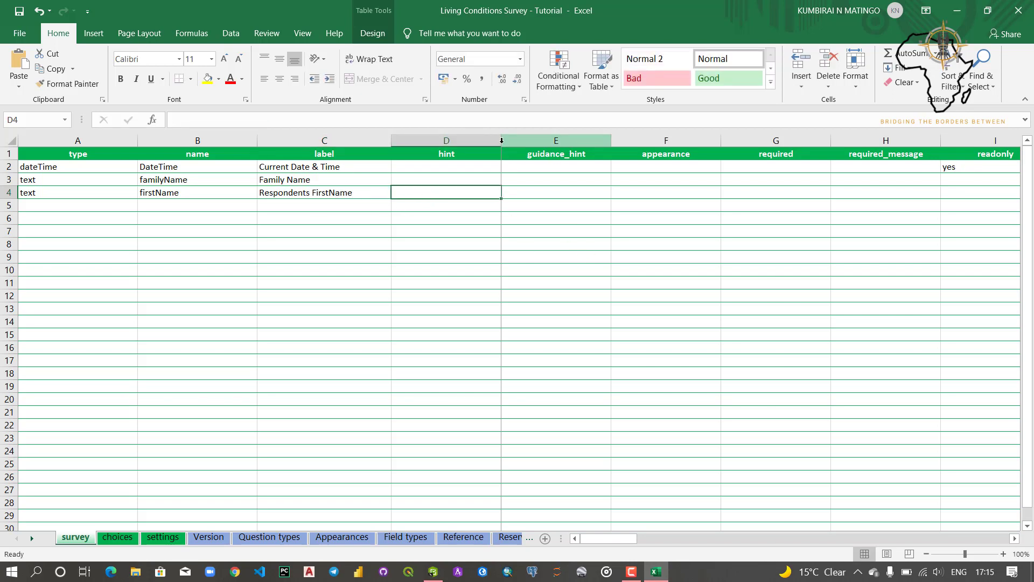
# Widen the hint column and enter 'This is also the Surname of the person you are interviewing' in D3.
pyautogui.moveTo(501, 141)
pyautogui.mouseDown()
pyautogui.moveTo(548, 140)
pyautogui.moveTo(504, 141)
pyautogui.mouseUp()
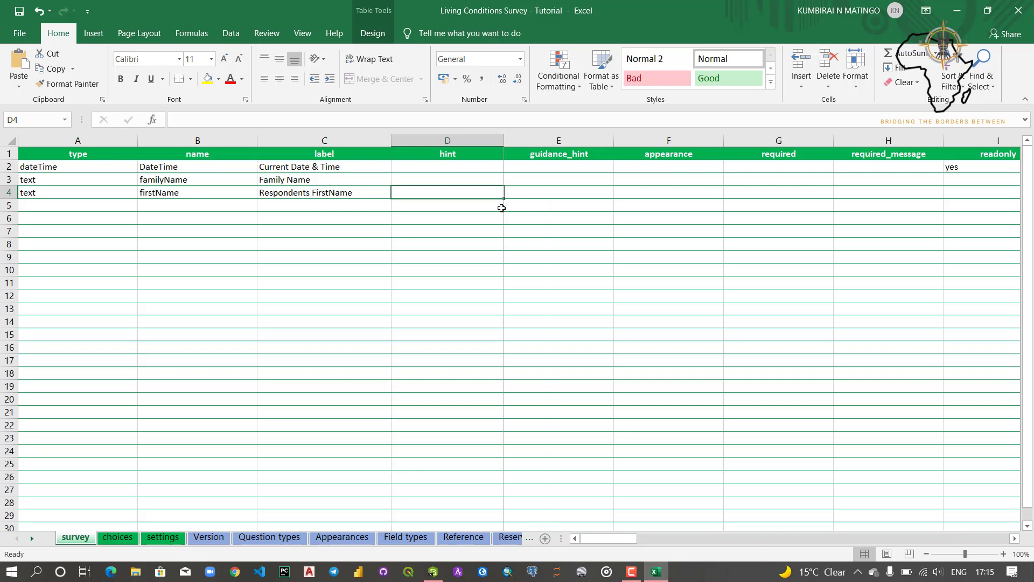
pyautogui.click(459, 182)
pyautogui.click(464, 168)
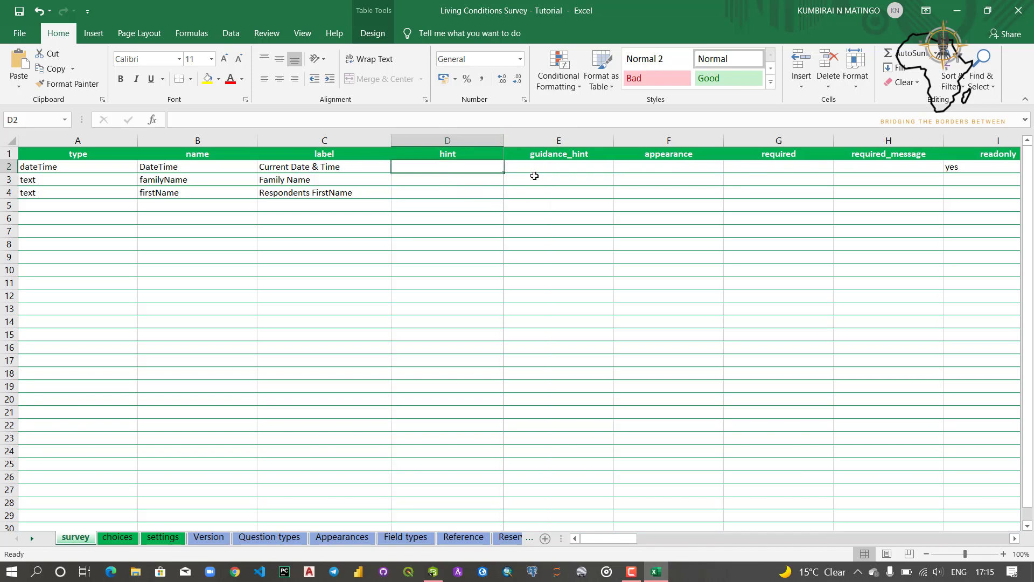
pyautogui.click(408, 196)
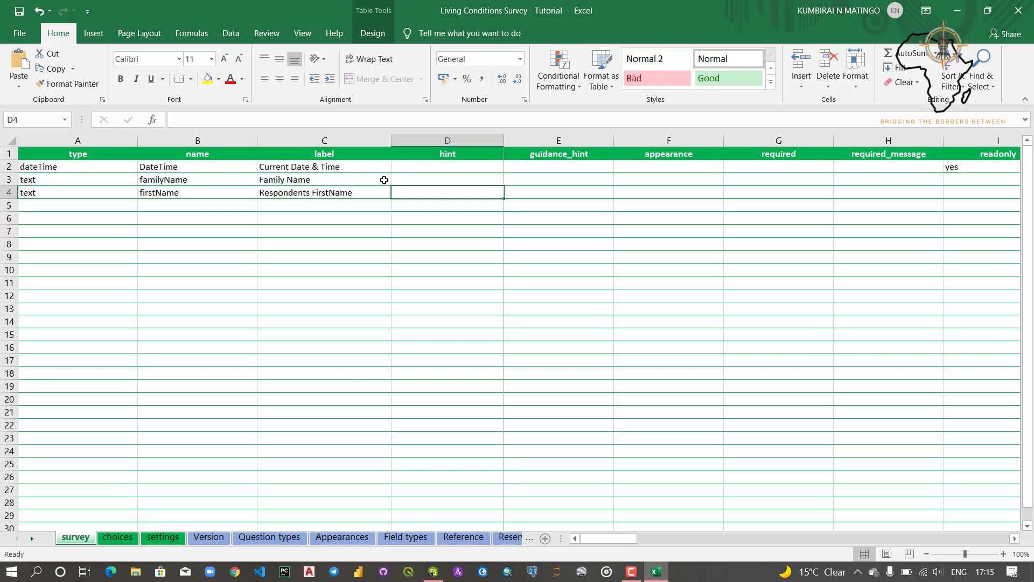
pyautogui.click(407, 181)
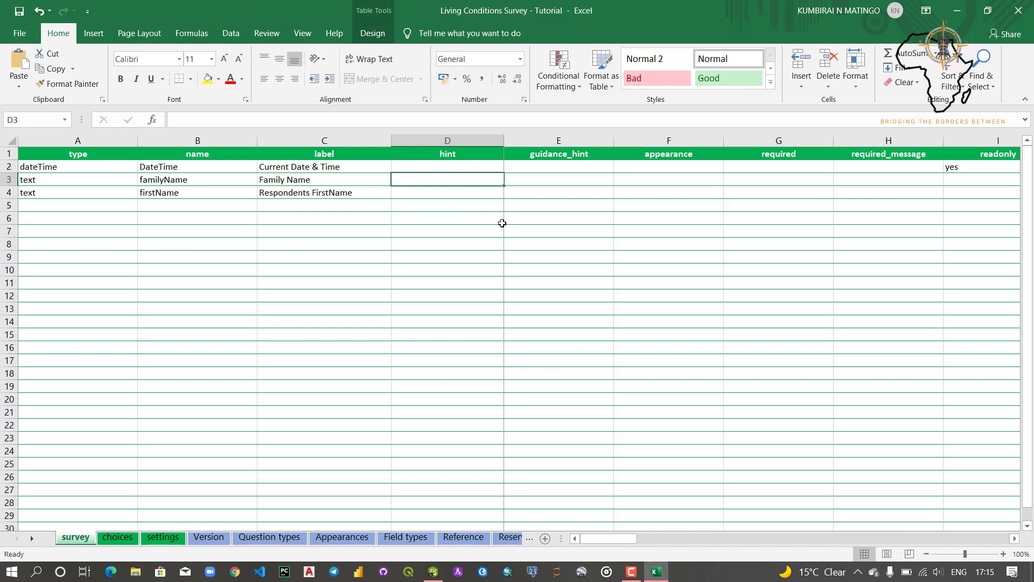
pyautogui.write('This is a')
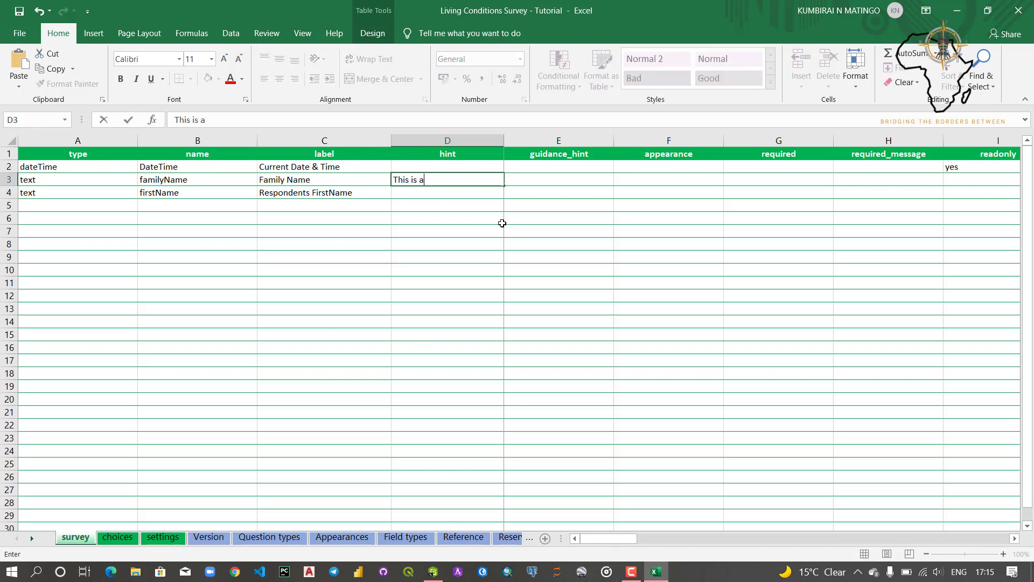
pyautogui.write('lso the Surnam')
pyautogui.press('BackSpace')
pyautogui.press('BackSpace')
pyautogui.press('BackSpace')
pyautogui.write('ame of ')
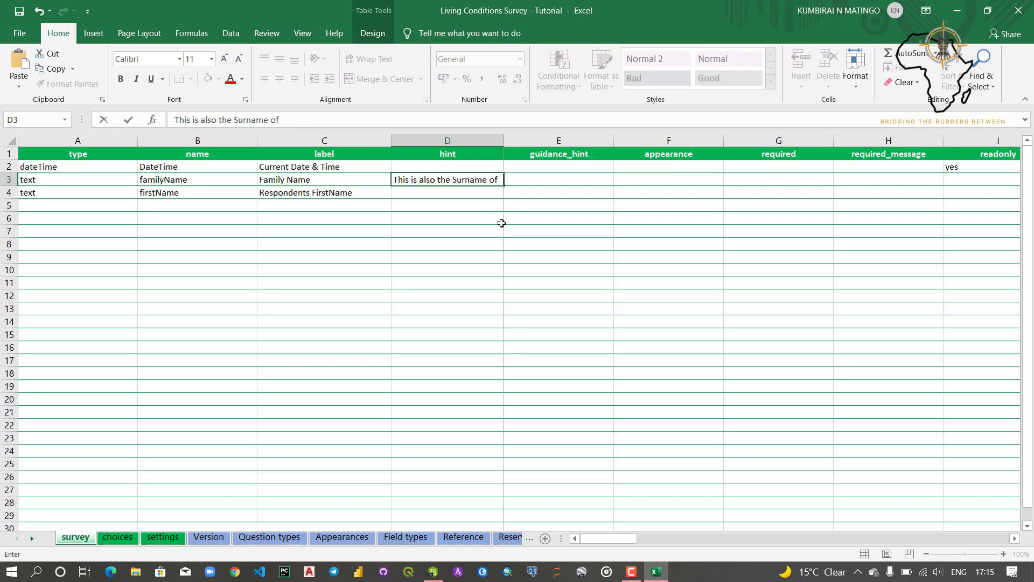
pyautogui.write('the person y')
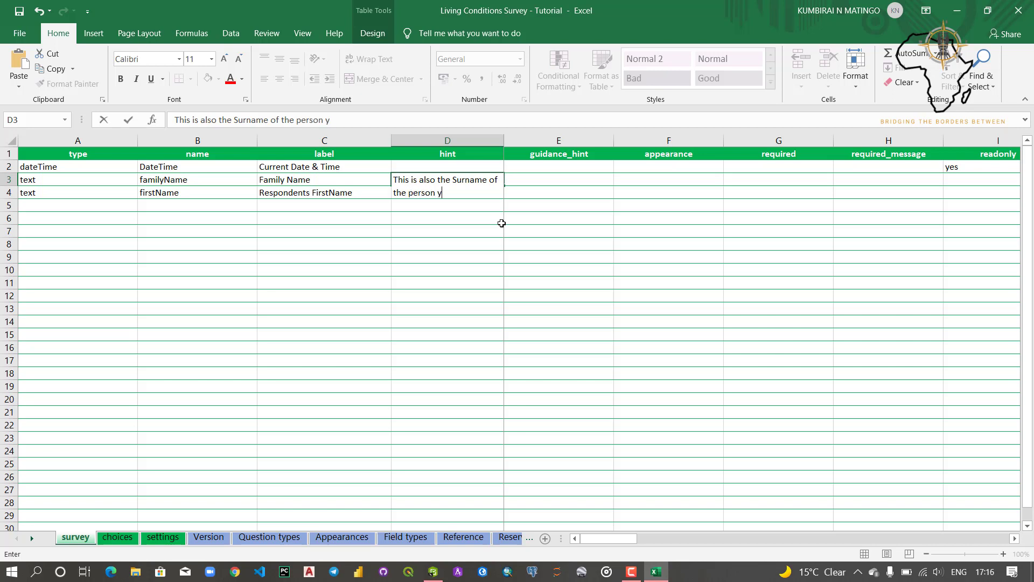
pyautogui.write('ou are interviw')
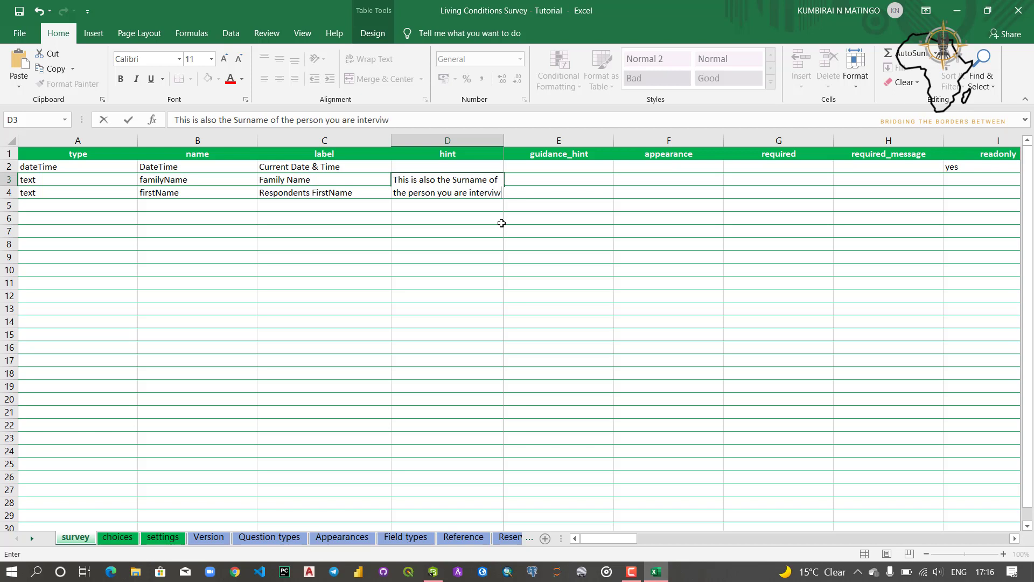
pyautogui.press('BackSpace')
pyautogui.write('ewing')
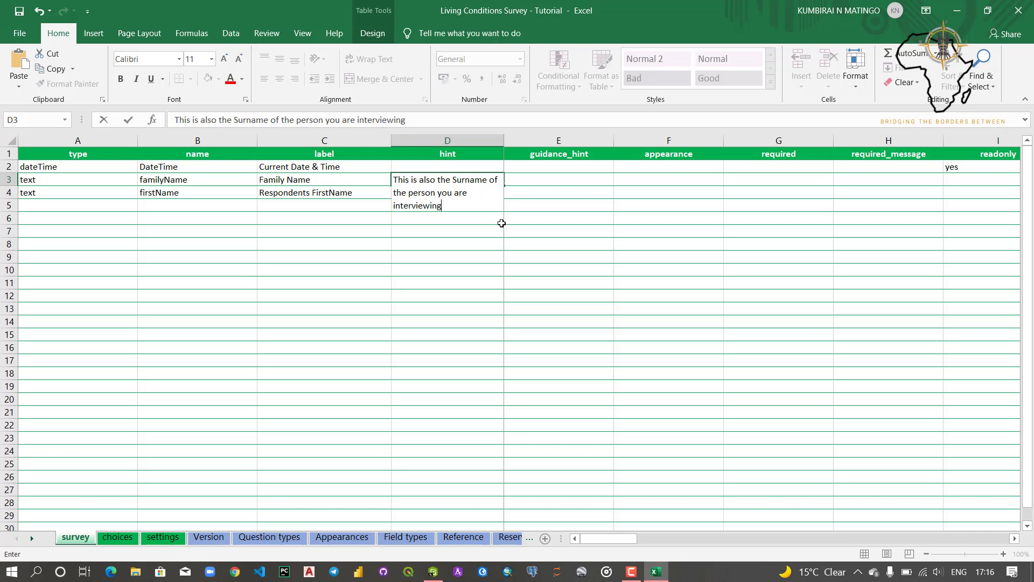
pyautogui.press('Return')
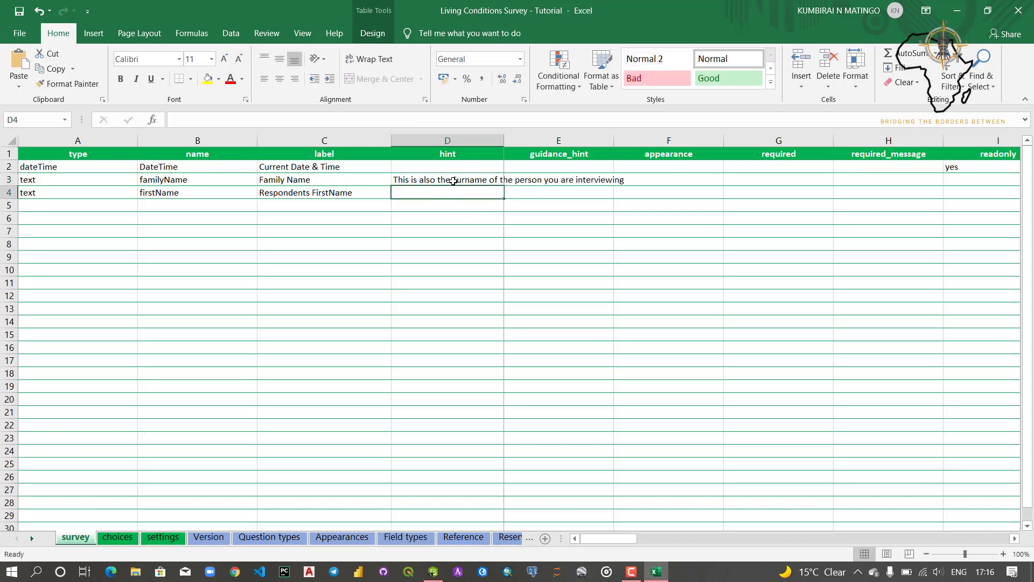
# Check the full text of the finished Family Name hint.
pyautogui.click(430, 177)
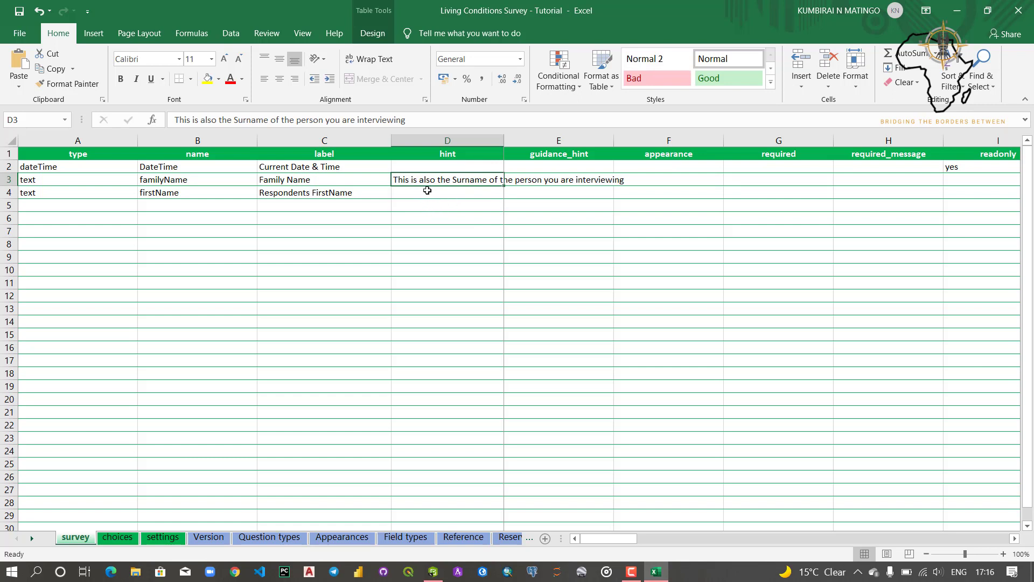
pyautogui.click(424, 192)
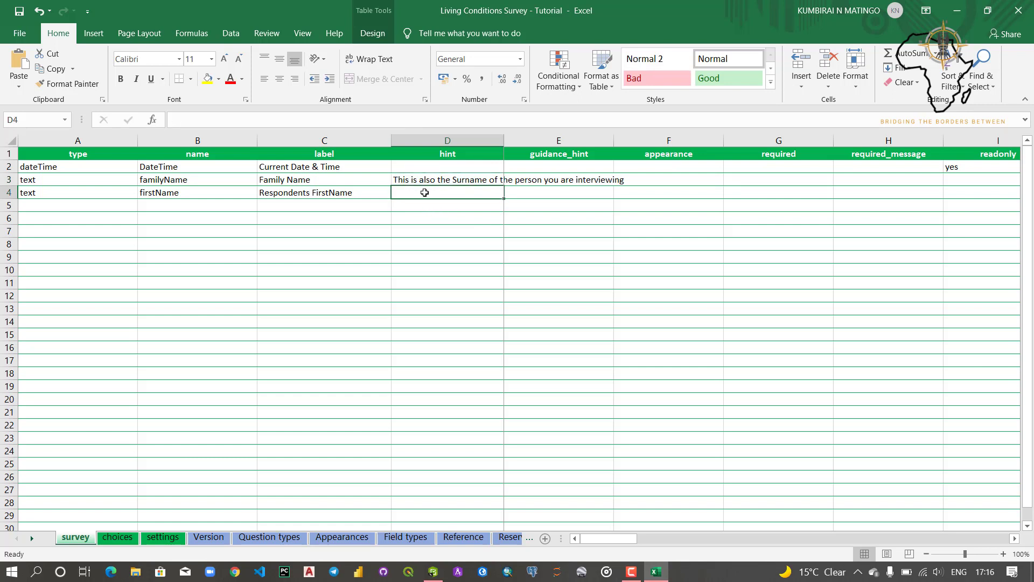
pyautogui.click(99, 208)
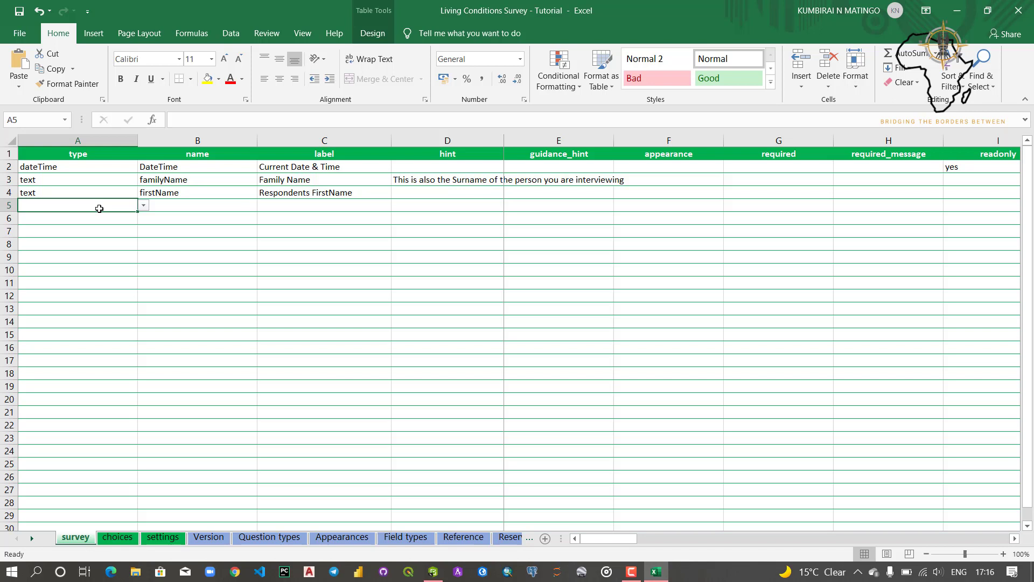
# Set the row 5 question type to select_one ResType.
pyautogui.click(145, 207)
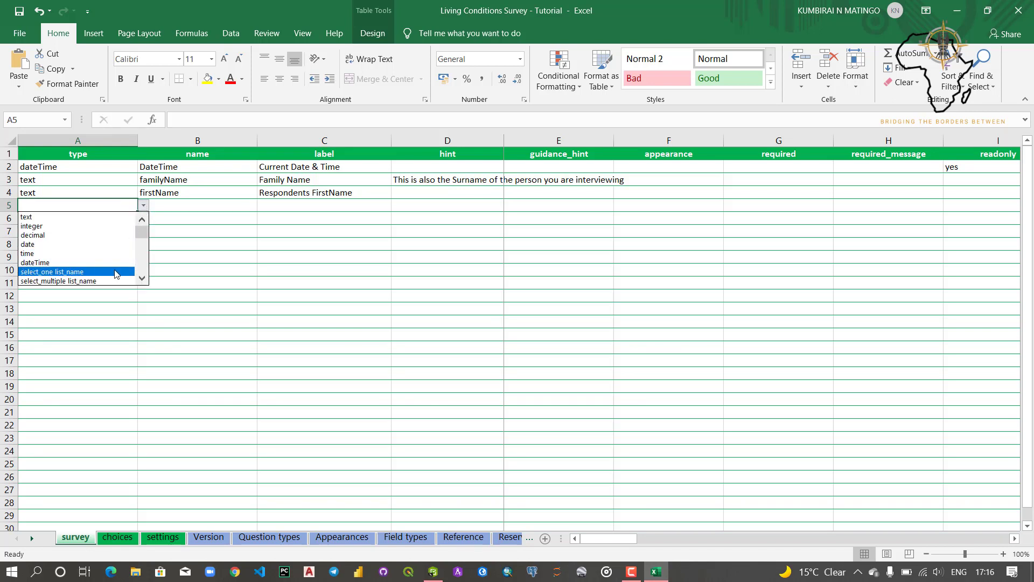
pyautogui.click(84, 272)
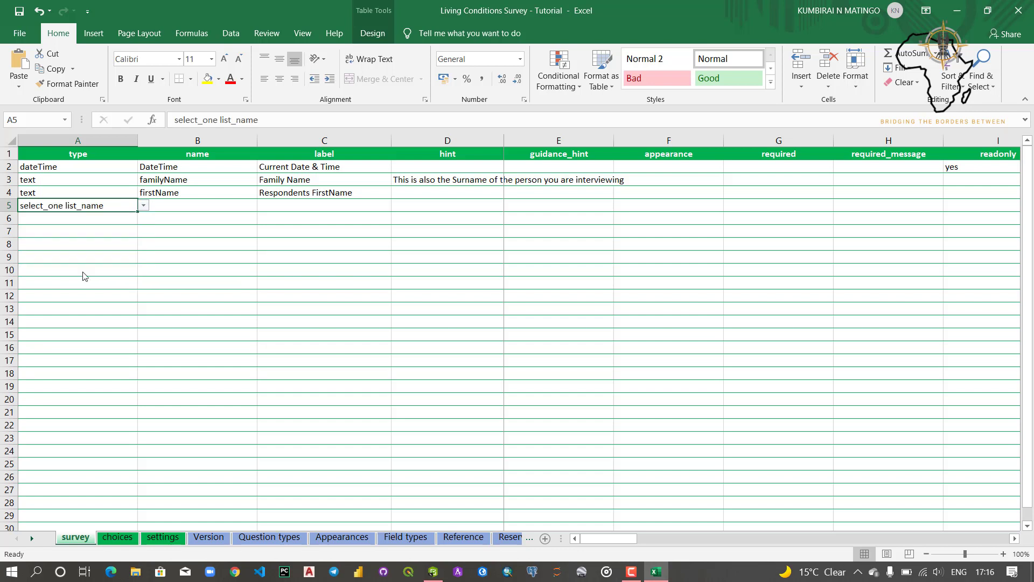
pyautogui.doubleClick(104, 206)
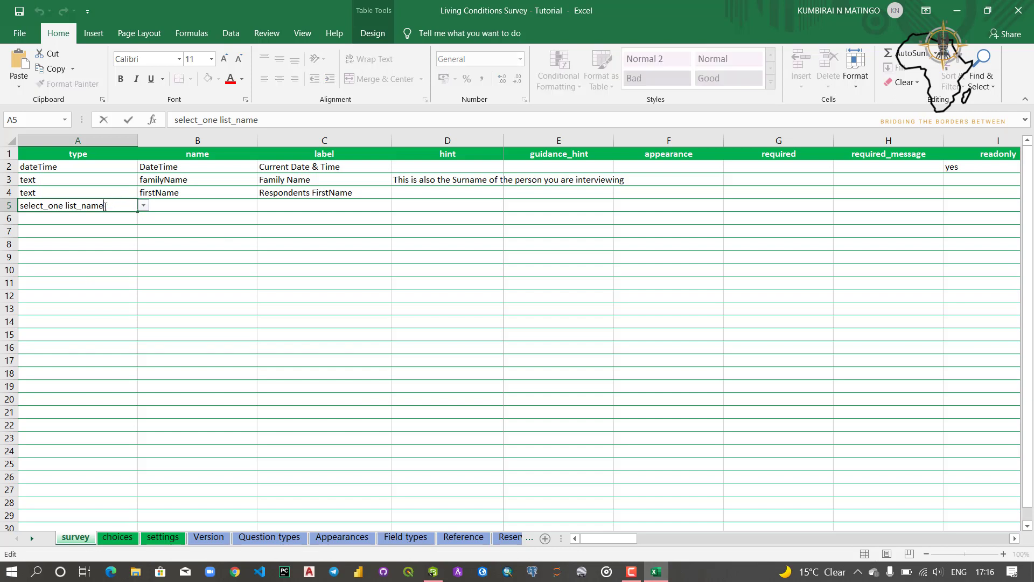
pyautogui.moveTo(104, 207); pyautogui.dragTo(70, 206)
pyautogui.press('Escape')
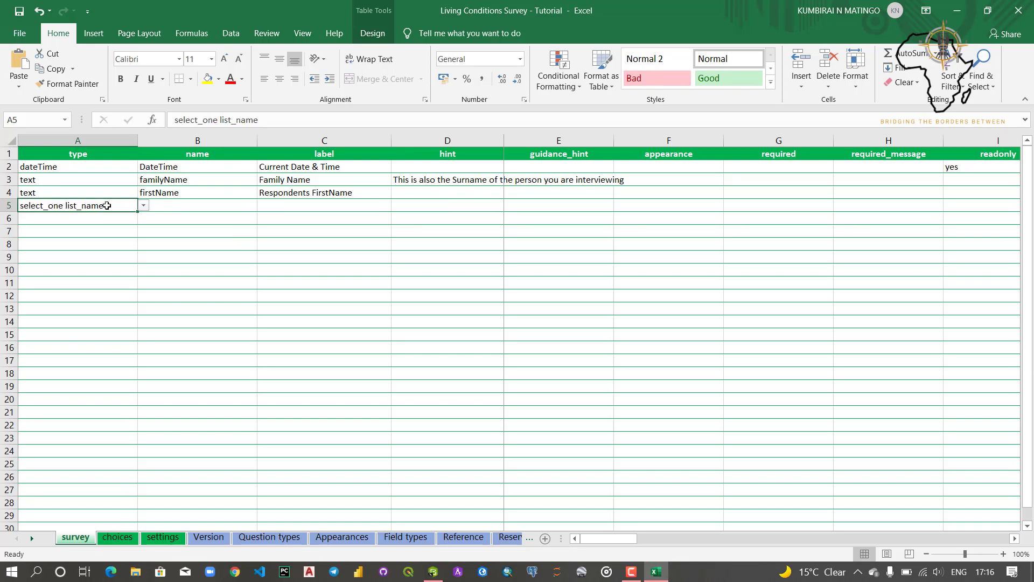
pyautogui.doubleClick(107, 205)
pyautogui.moveTo(106, 204); pyautogui.dragTo(64, 205)
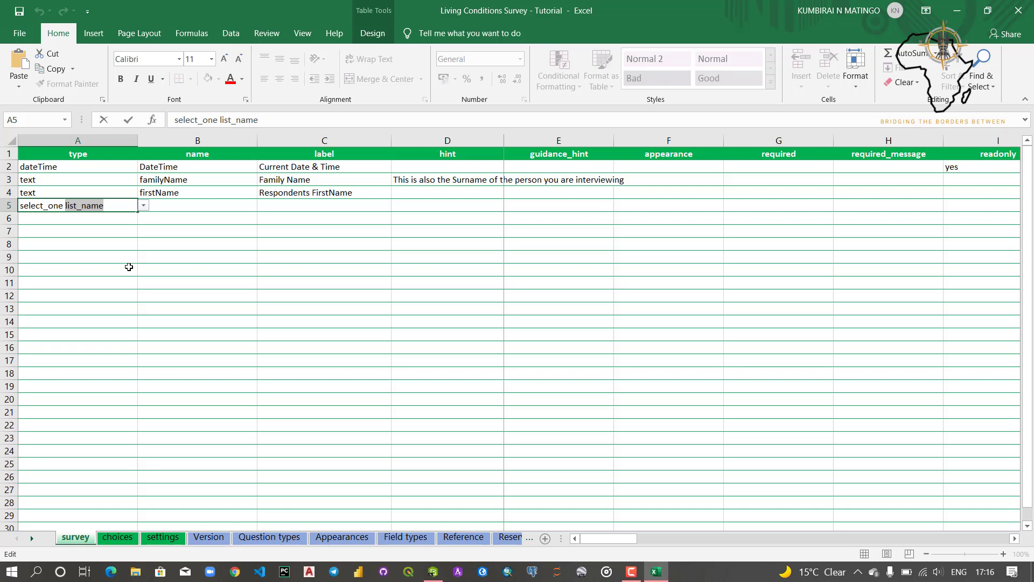
pyautogui.write('Res')
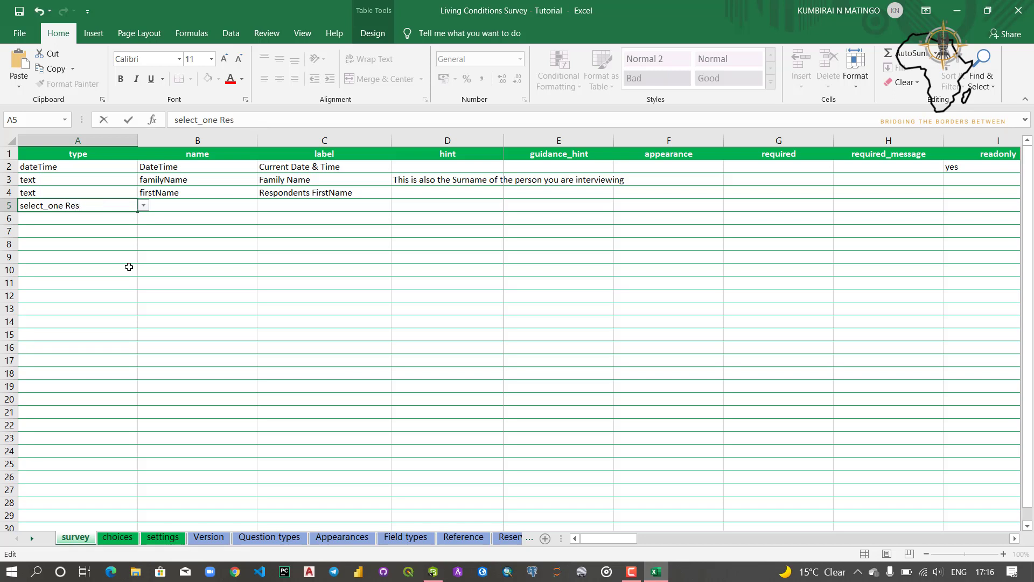
pyautogui.write('Type')
pyautogui.click(189, 205)
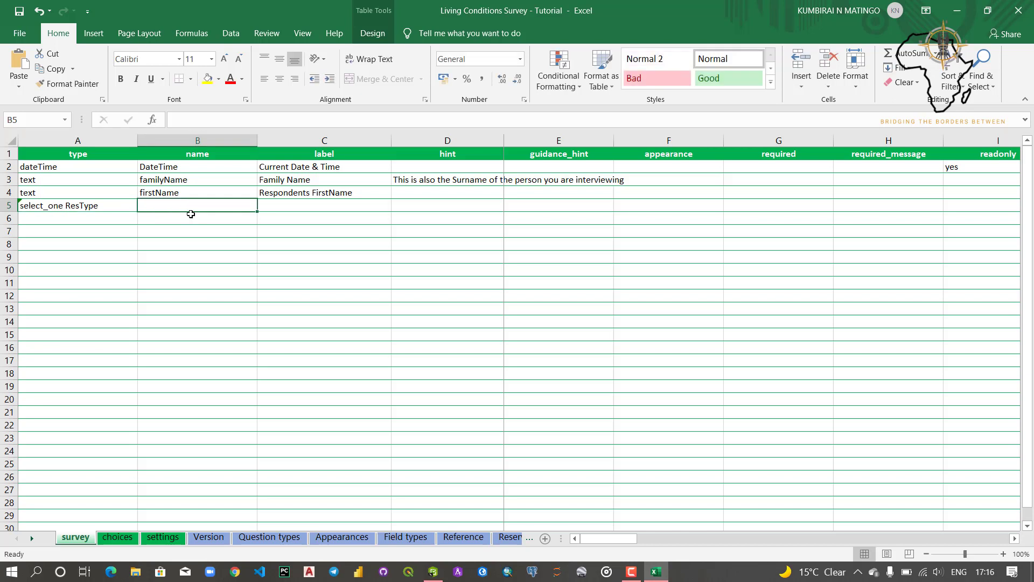
# Name the row 5 question residentialType and label it Residential Type.
pyautogui.write('Res')
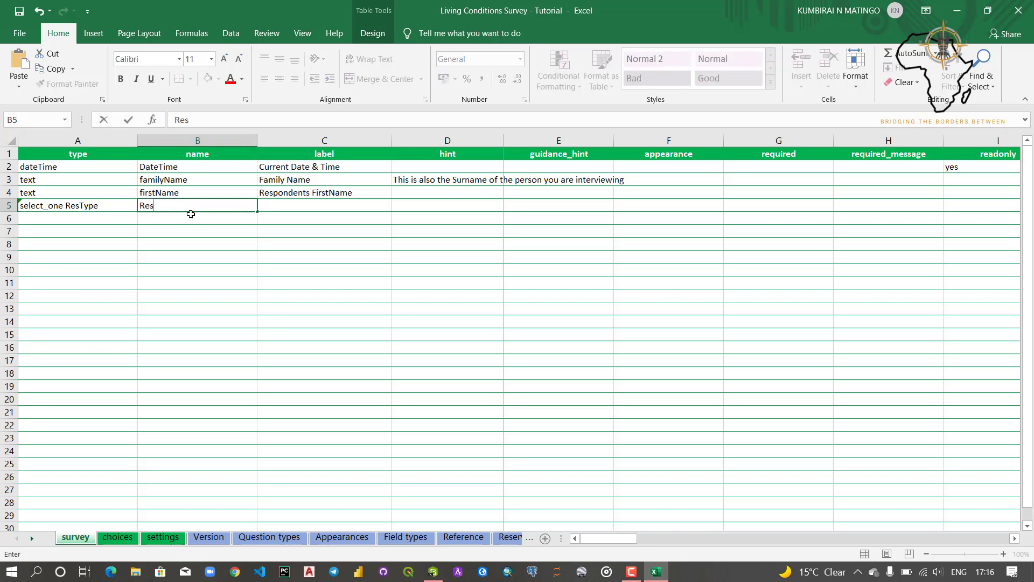
pyautogui.write('identialType')
pyautogui.press('BackSpace')
pyautogui.press('BackSpace')
pyautogui.press('BackSpace')
pyautogui.press('BackSpace')
pyautogui.press('BackSpace')
pyautogui.press('BackSpace')
pyautogui.press('BackSpace')
pyautogui.press('BackSpace')
pyautogui.press('BackSpace')
pyautogui.press('BackSpace')
pyautogui.press('BackSpace')
pyautogui.press('BackSpace')
pyautogui.press('BackSpace')
pyautogui.press('BackSpace')
pyautogui.write('residentaialType')
pyautogui.click(270, 206)
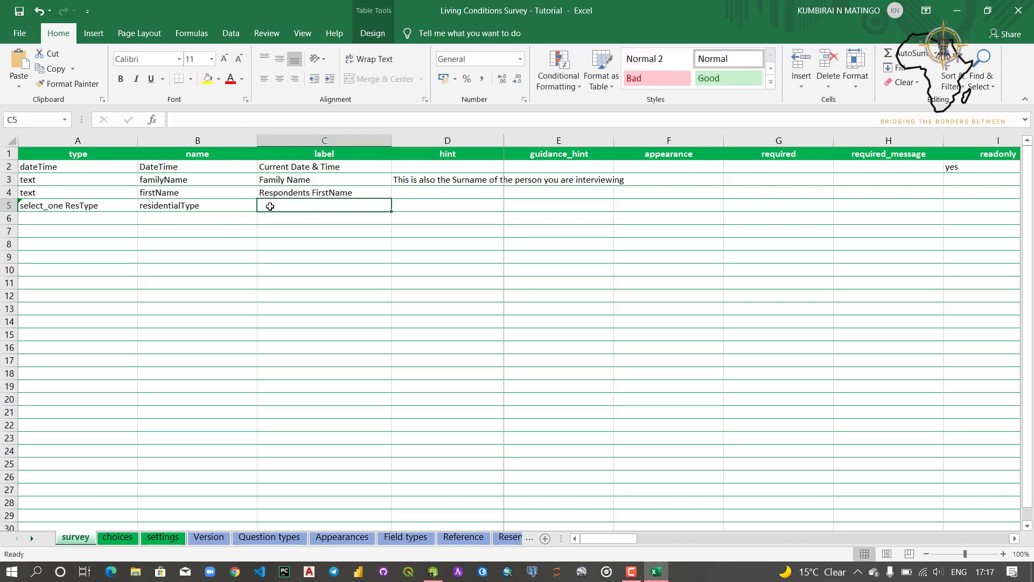
pyautogui.write('R')
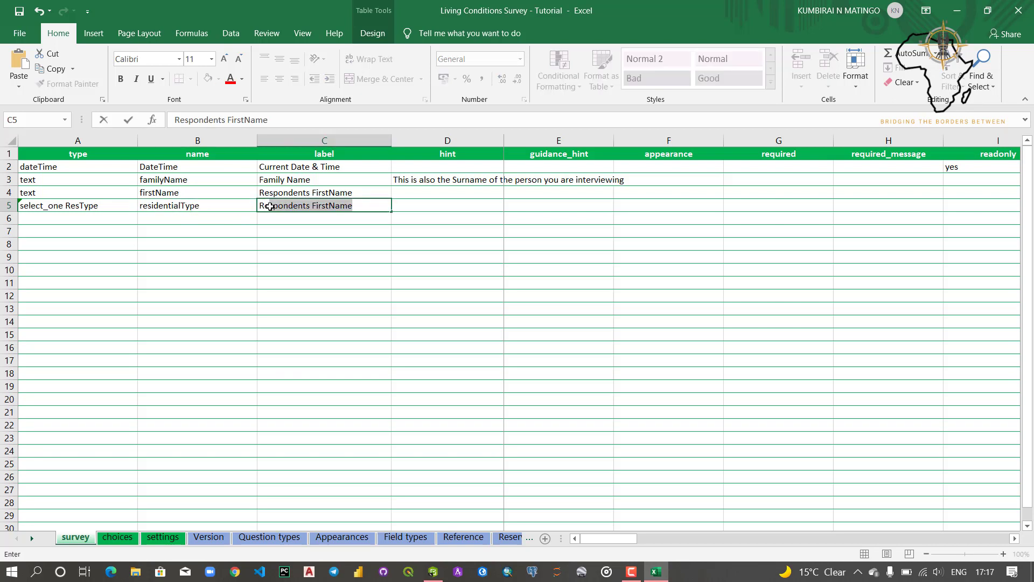
pyautogui.write('esidential T')
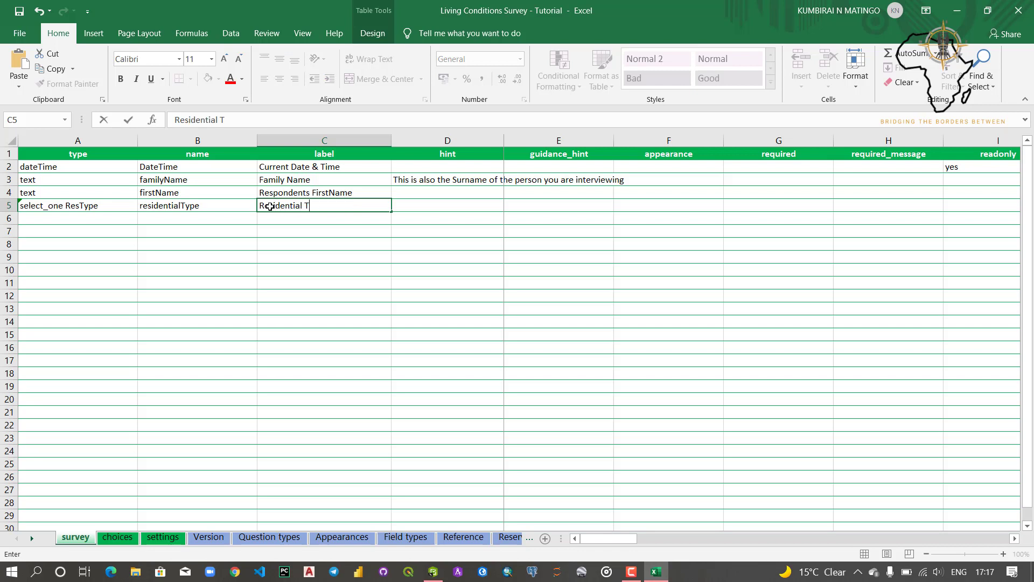
pyautogui.write('ype')
pyautogui.click(441, 206)
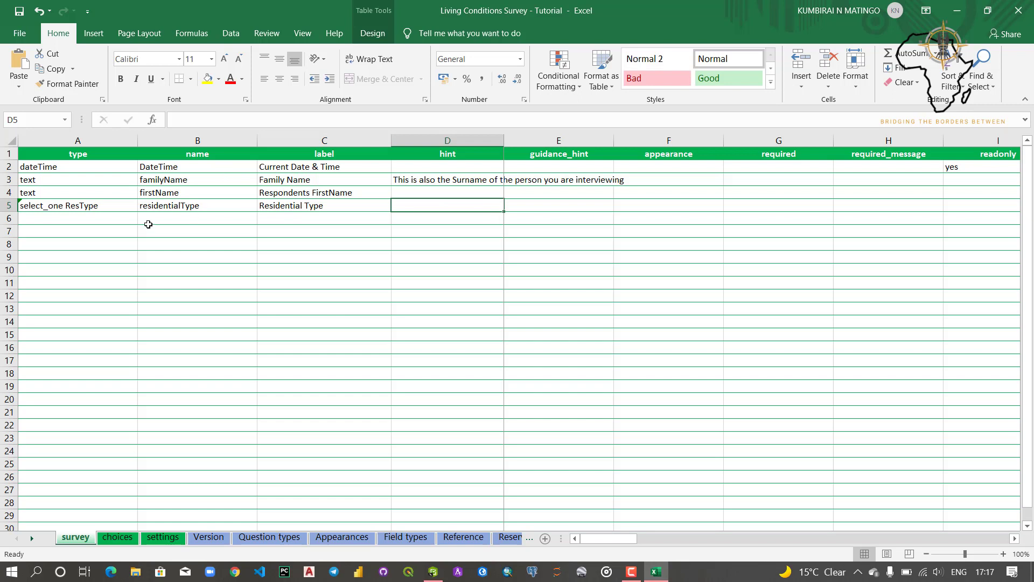
pyautogui.click(97, 203)
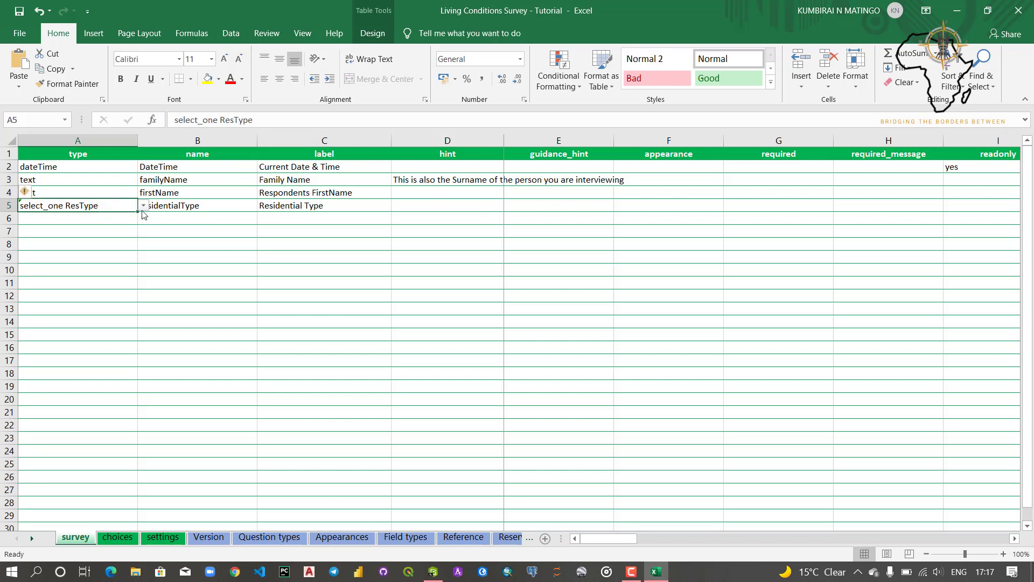
# Review the row 5 type and residentialType name cells on the survey sheet.
pyautogui.click(102, 220)
pyautogui.click(94, 205)
pyautogui.click(236, 203)
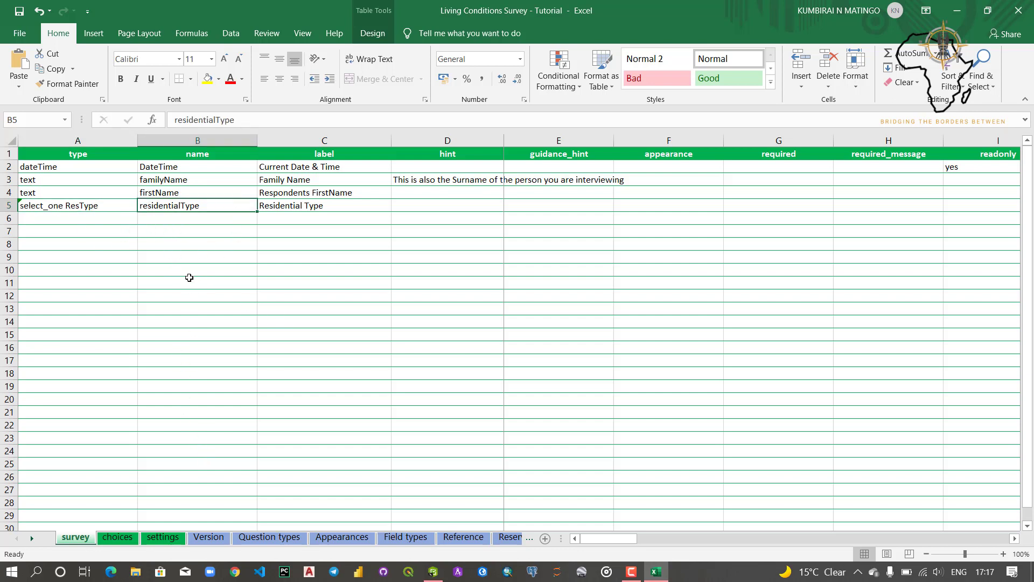
pyautogui.click(99, 208)
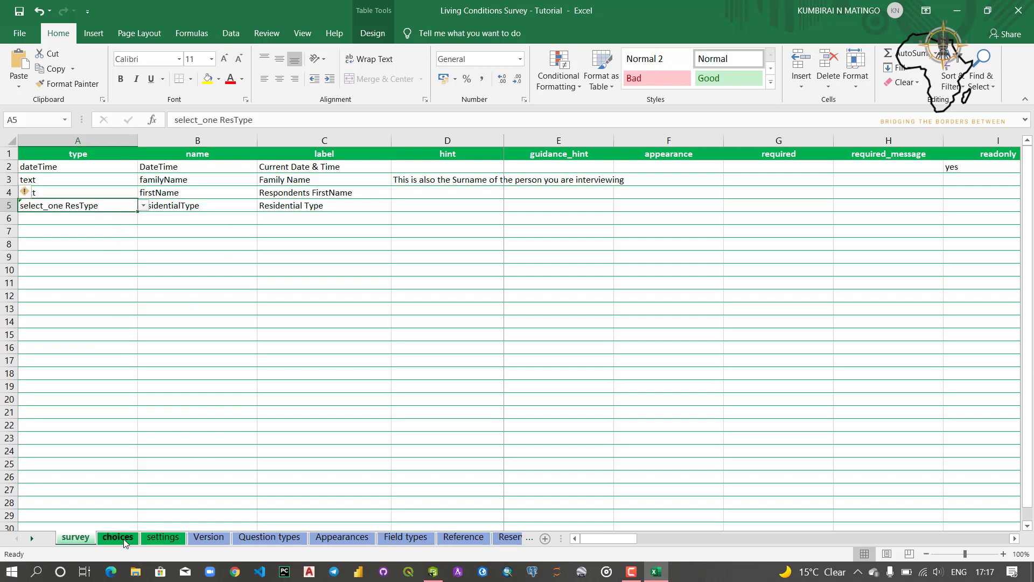
# Delete the sample rating choice rows from the choices sheet.
pyautogui.click(123, 540)
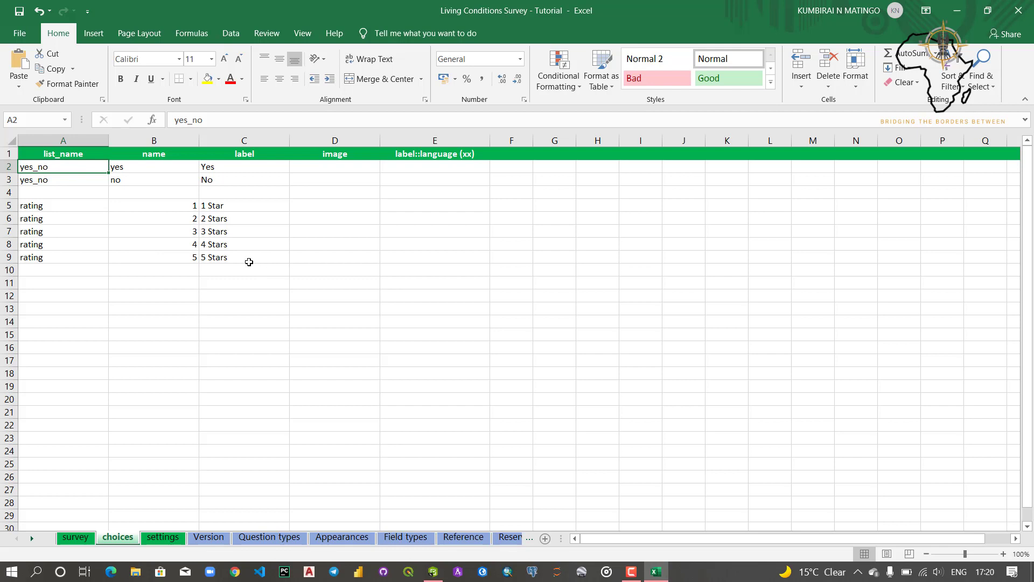
pyautogui.click(66, 539)
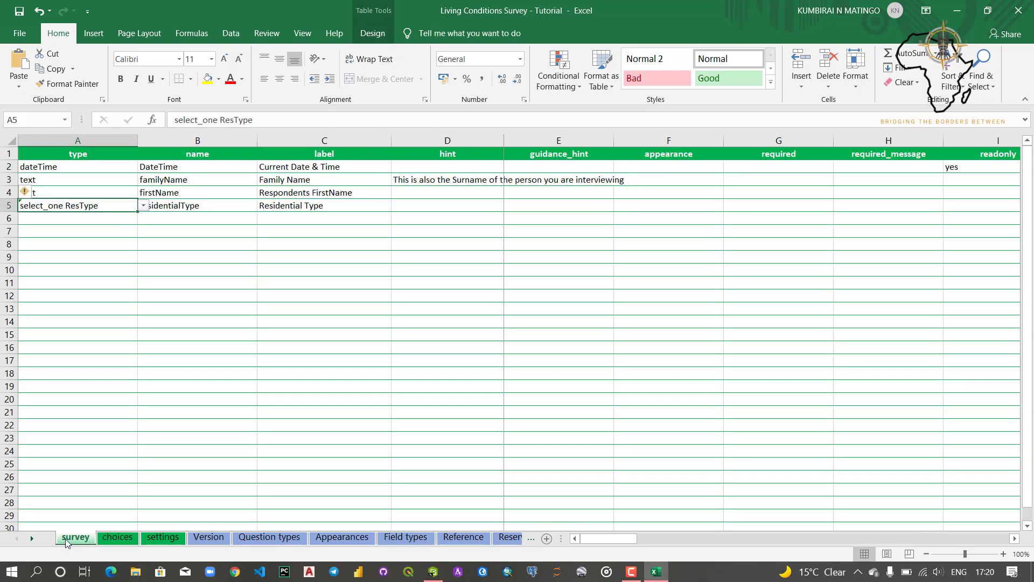
pyautogui.click(118, 537)
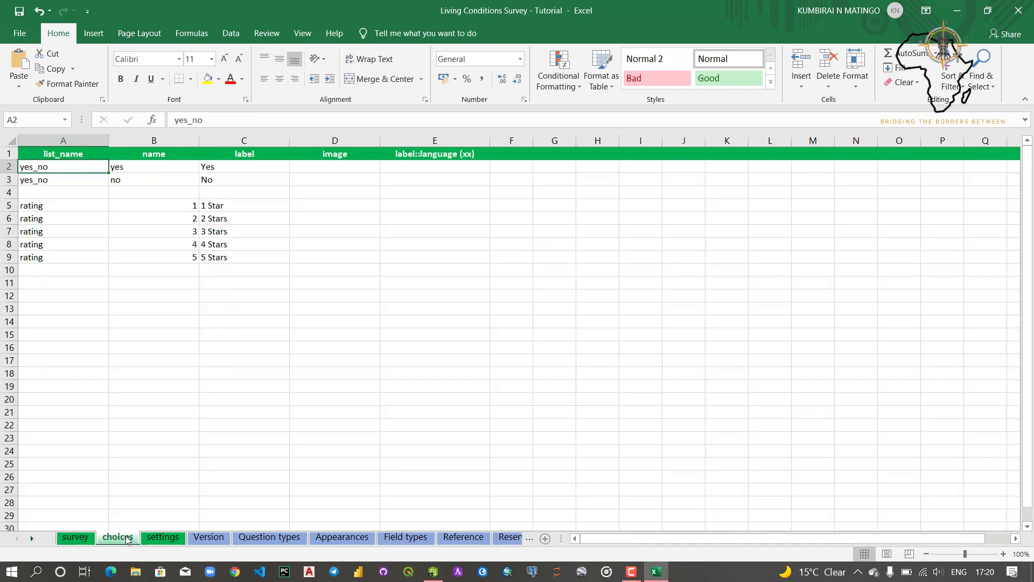
pyautogui.moveTo(230, 258); pyautogui.dragTo(34, 206)
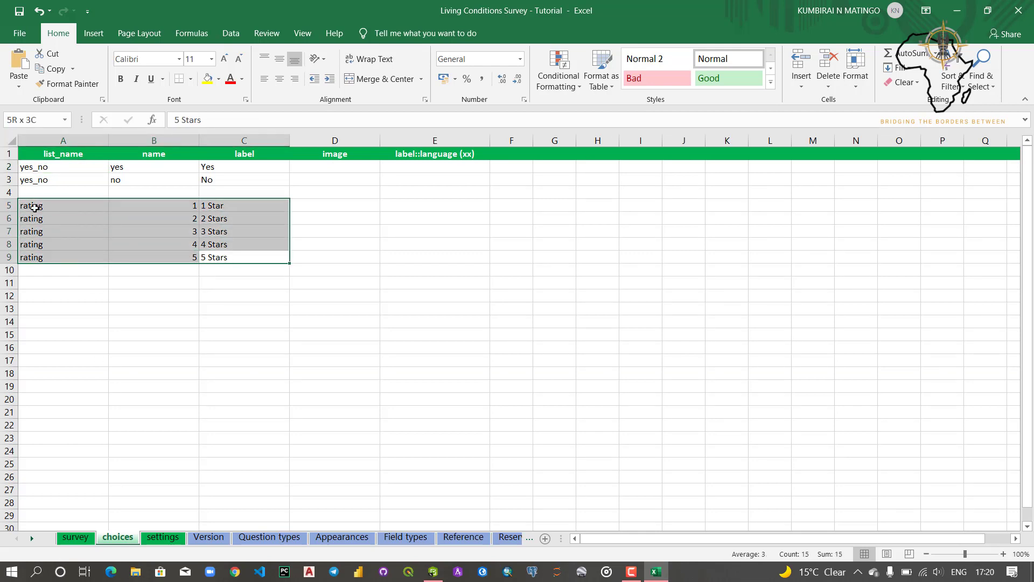
pyautogui.press('BackSpace')
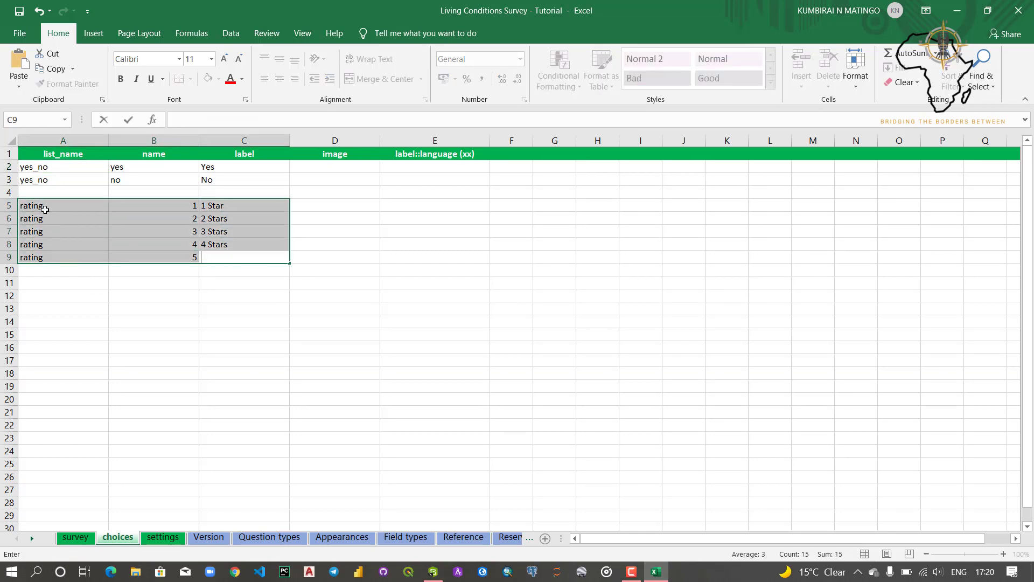
pyautogui.click(205, 270)
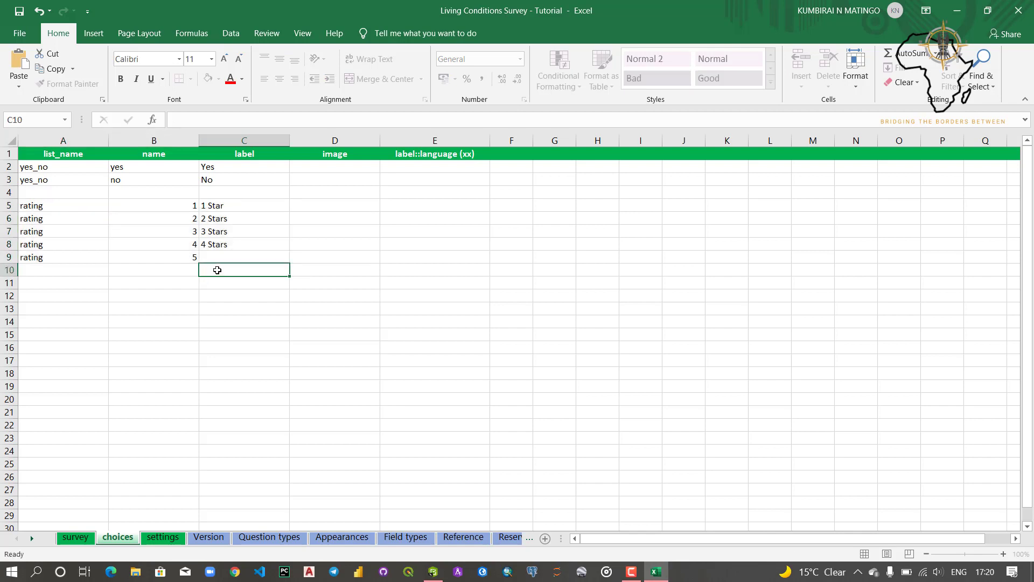
pyautogui.moveTo(208, 257); pyautogui.dragTo(48, 207)
pyautogui.press('Delete')
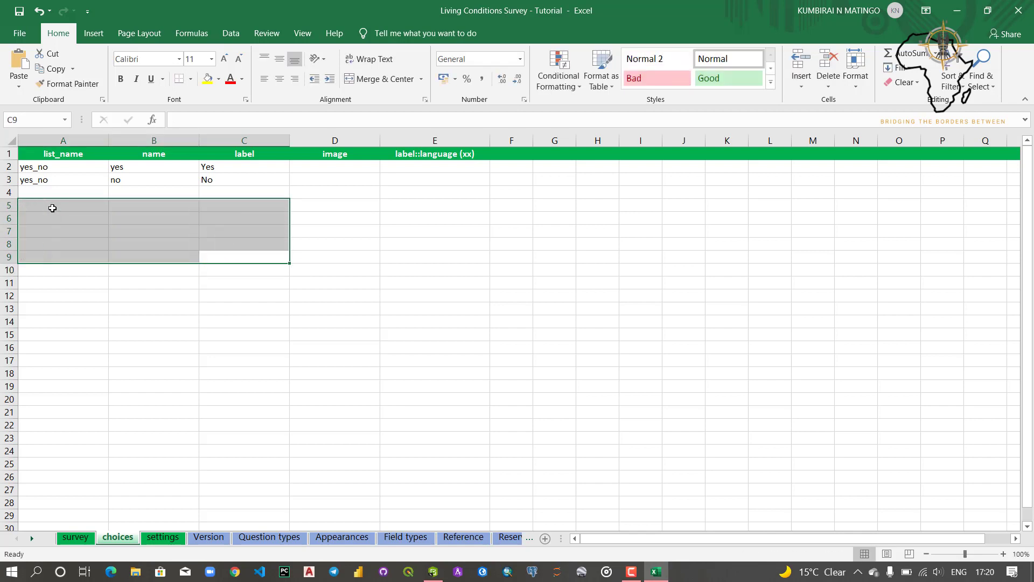
pyautogui.click(48, 207)
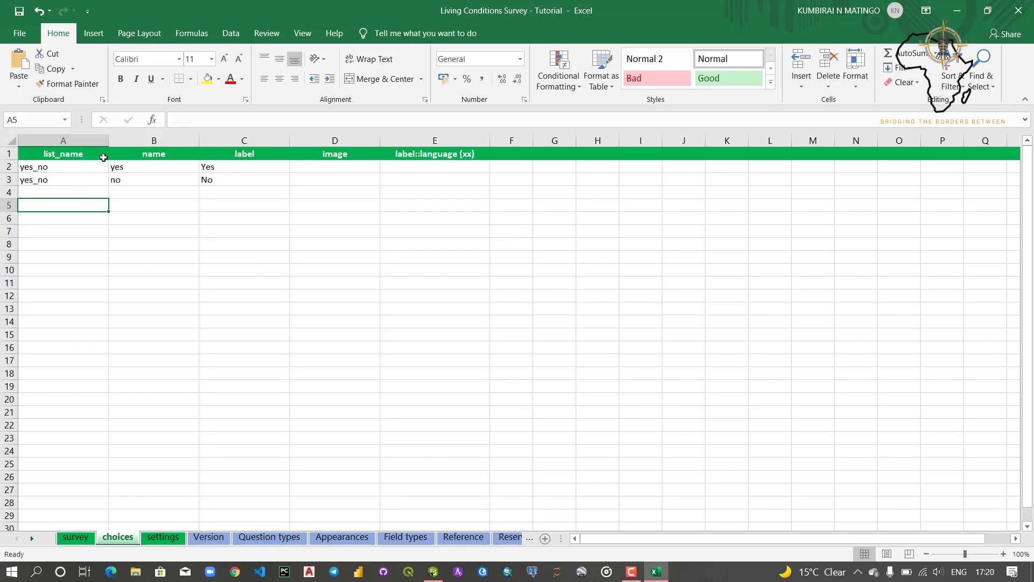
# Try a select_one list_name type in row 6, then cancel the entry.
pyautogui.click(76, 537)
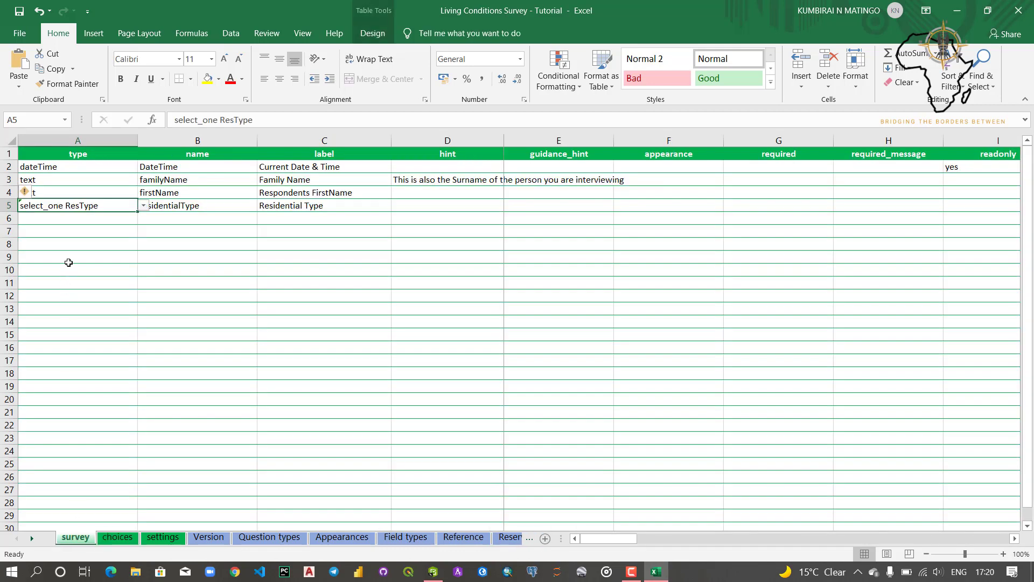
pyautogui.click(105, 219)
pyautogui.click(144, 218)
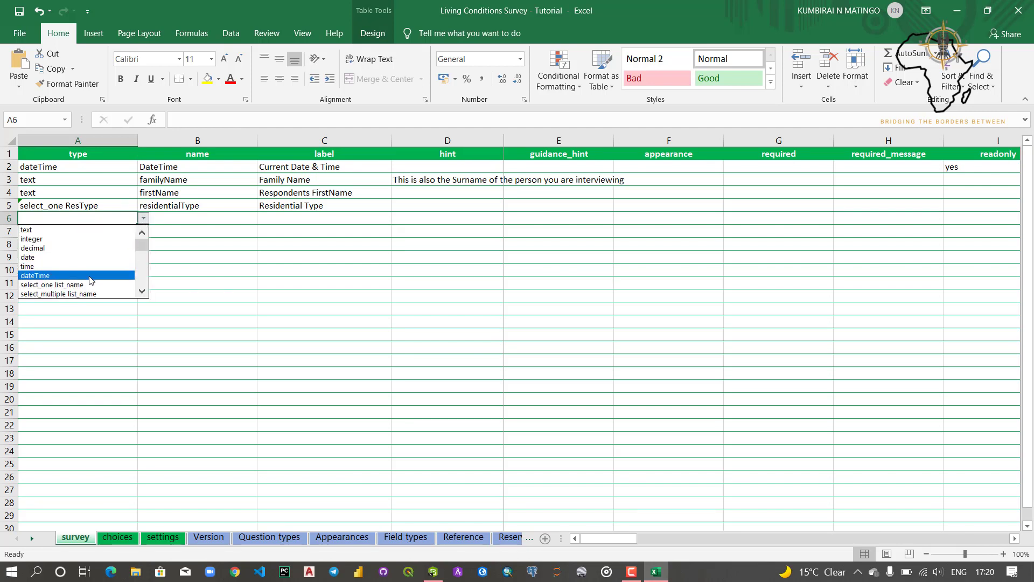
pyautogui.click(87, 289)
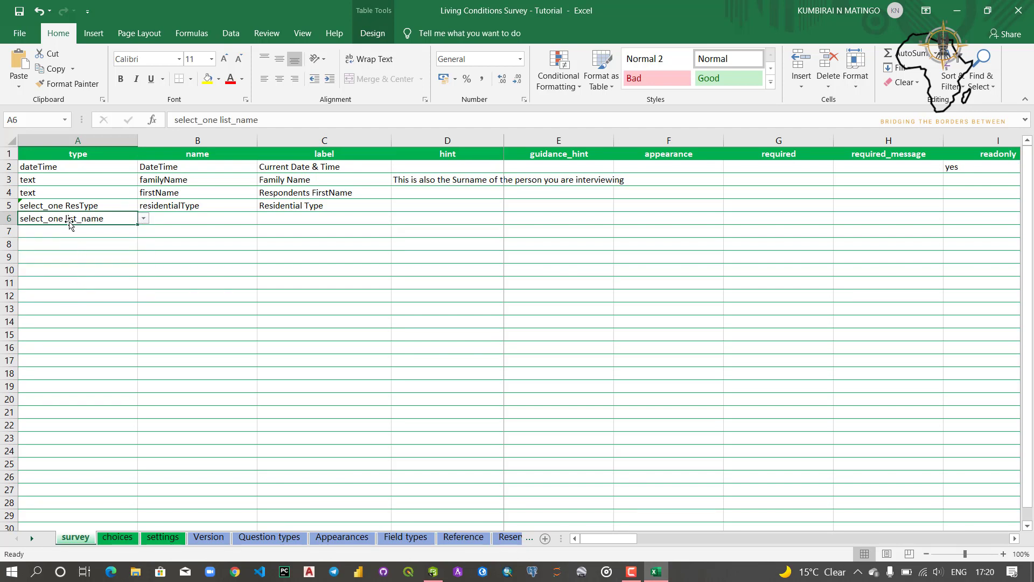
pyautogui.doubleClick(108, 218)
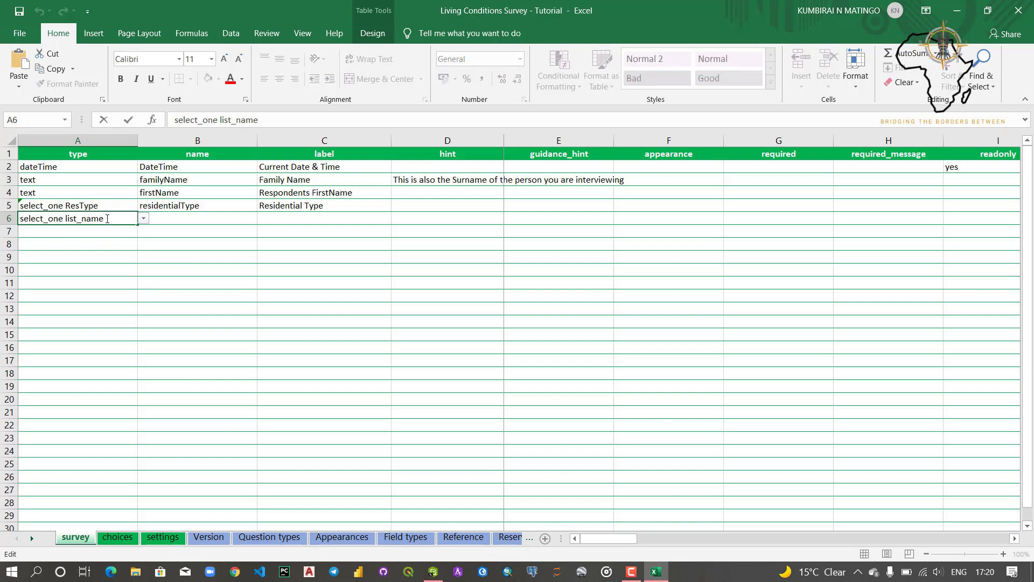
pyautogui.moveTo(107, 219); pyautogui.dragTo(75, 219)
pyautogui.press('End')
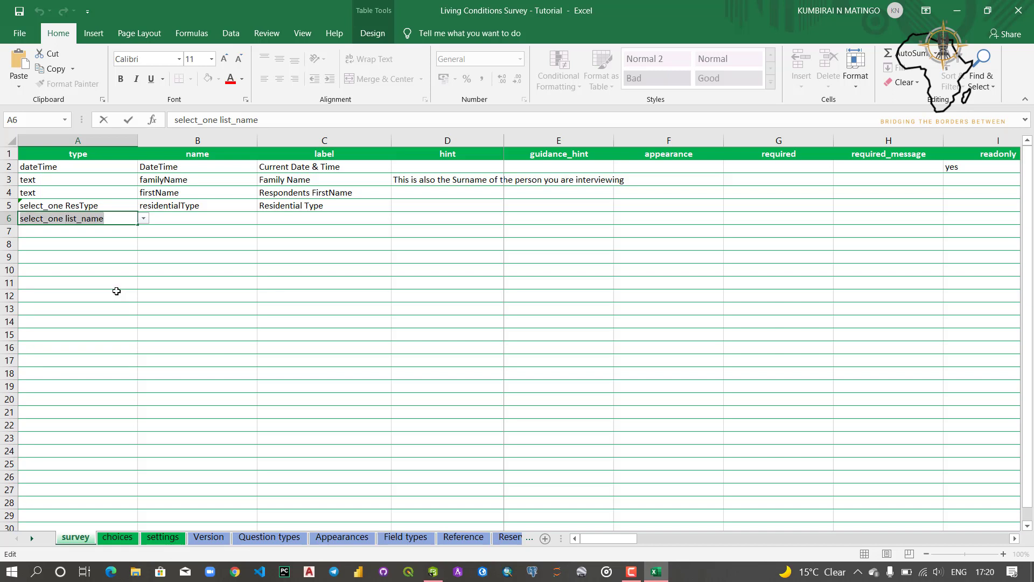
pyautogui.press('Escape')
pyautogui.click(110, 269)
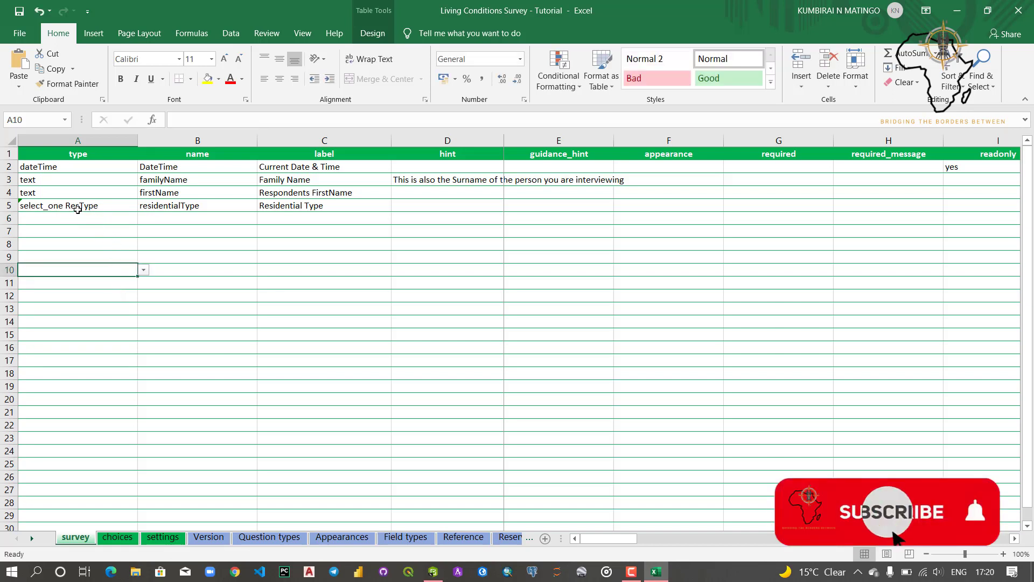
# Enter ResType as the list name in A5 and confirm it matches the survey question type.
pyautogui.click(118, 537)
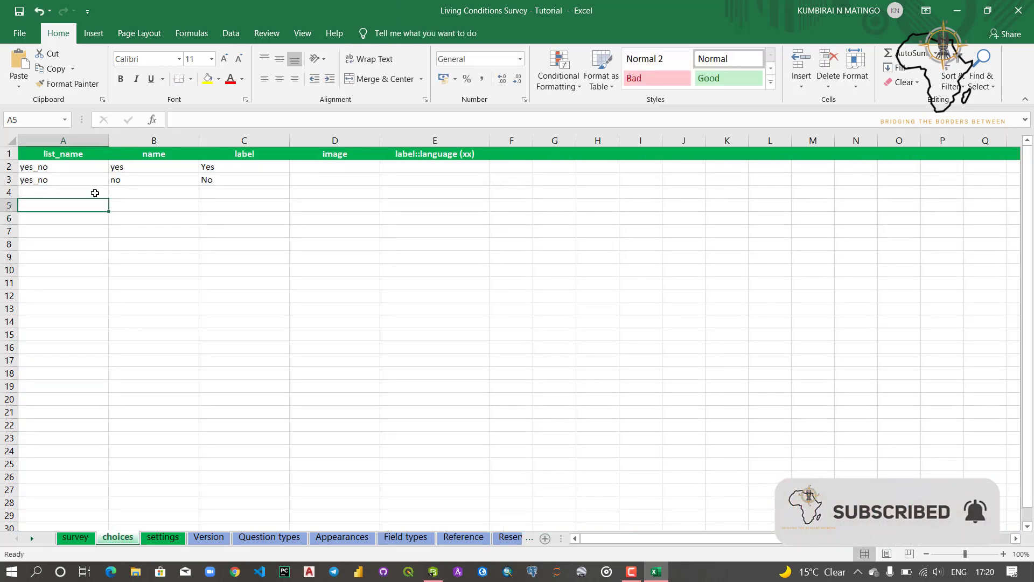
pyautogui.write('ResType')
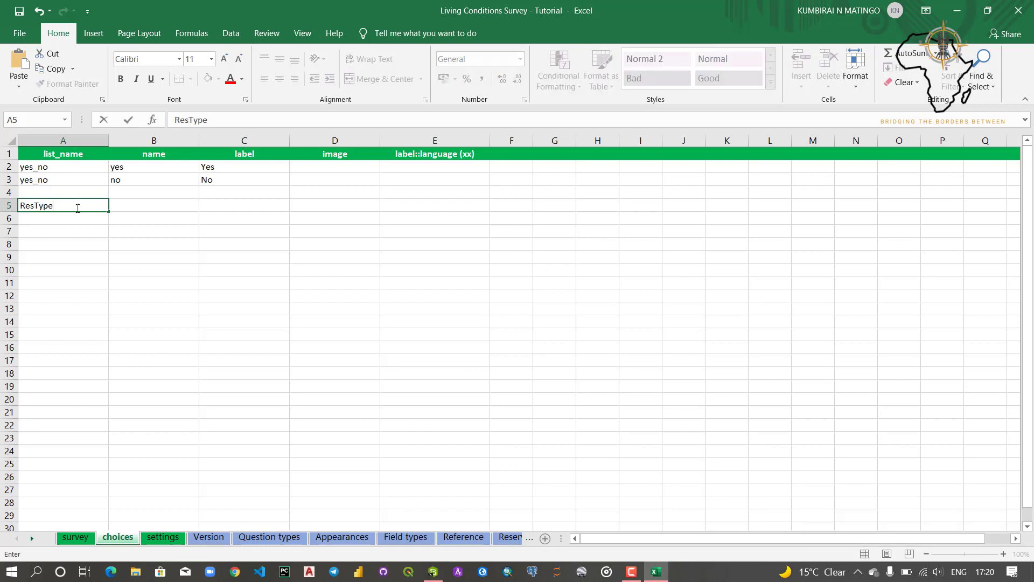
pyautogui.press('Return')
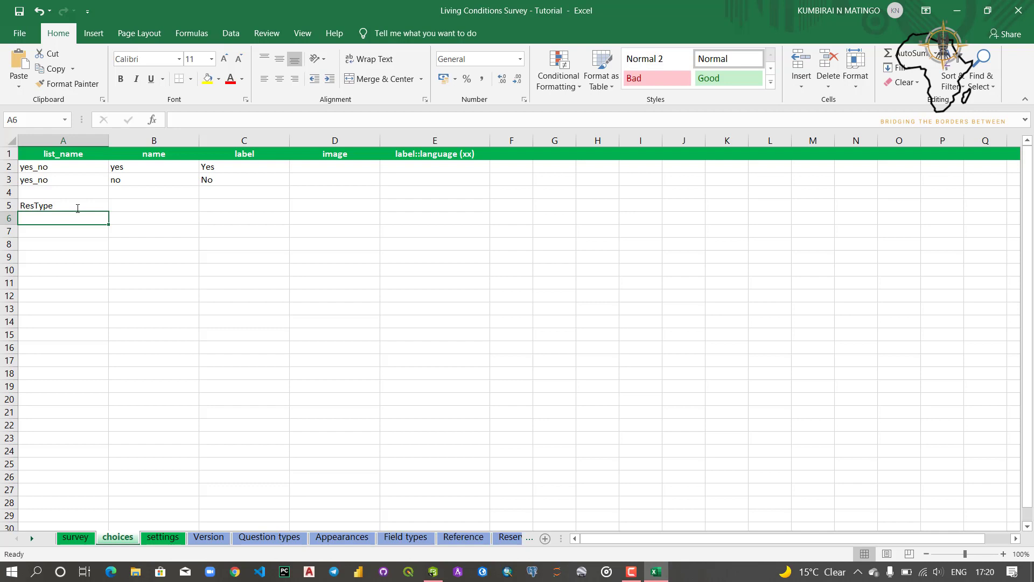
pyautogui.press('Up')
pyautogui.press('Right')
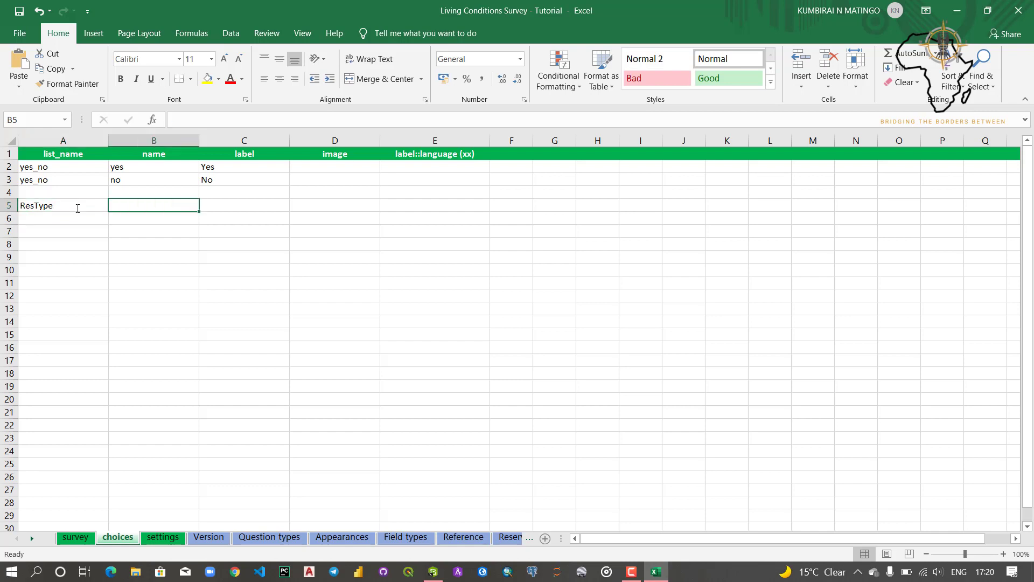
pyautogui.click(80, 537)
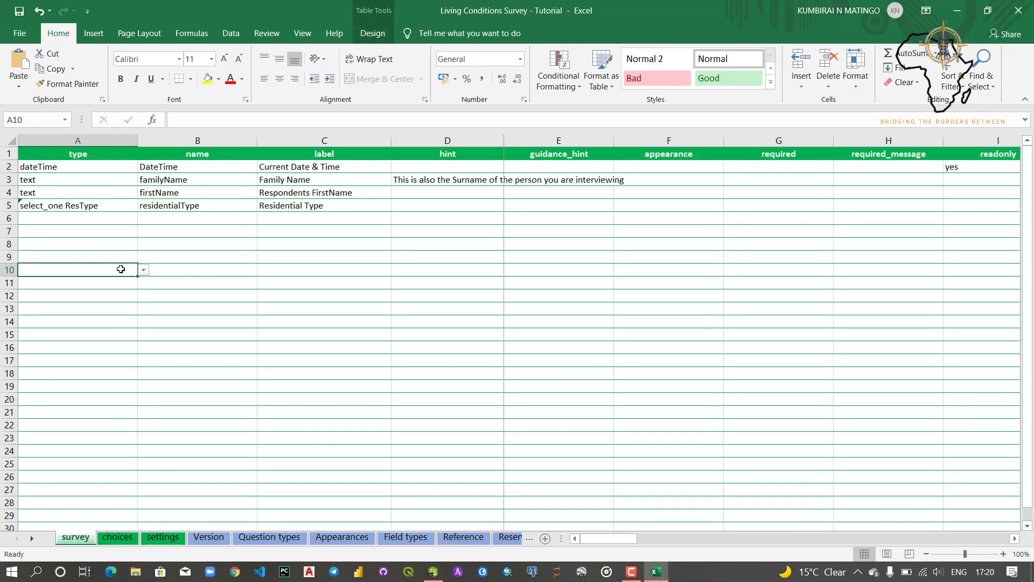
pyautogui.click(113, 206)
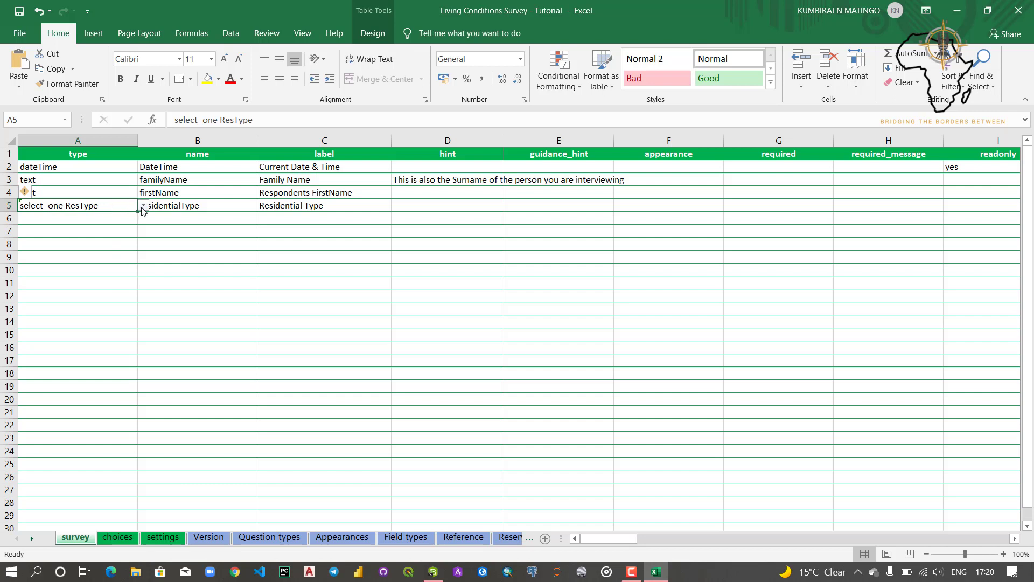
pyautogui.click(105, 538)
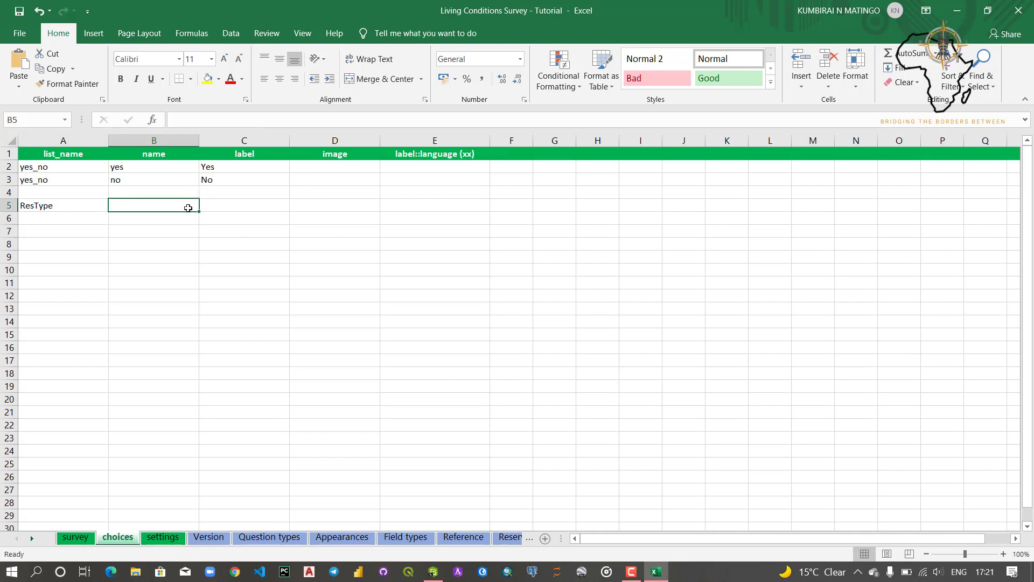
# Enter choice names lowDensity, highDensity and mediumDensity in B5:B7.
pyautogui.write('low')
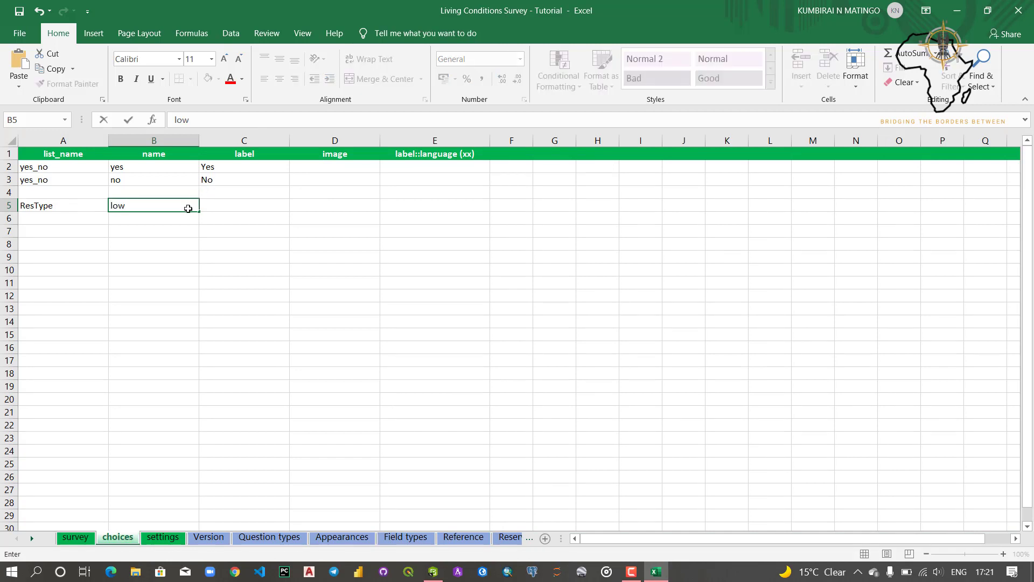
pyautogui.write('Density')
pyautogui.press('Return')
pyautogui.write('h')
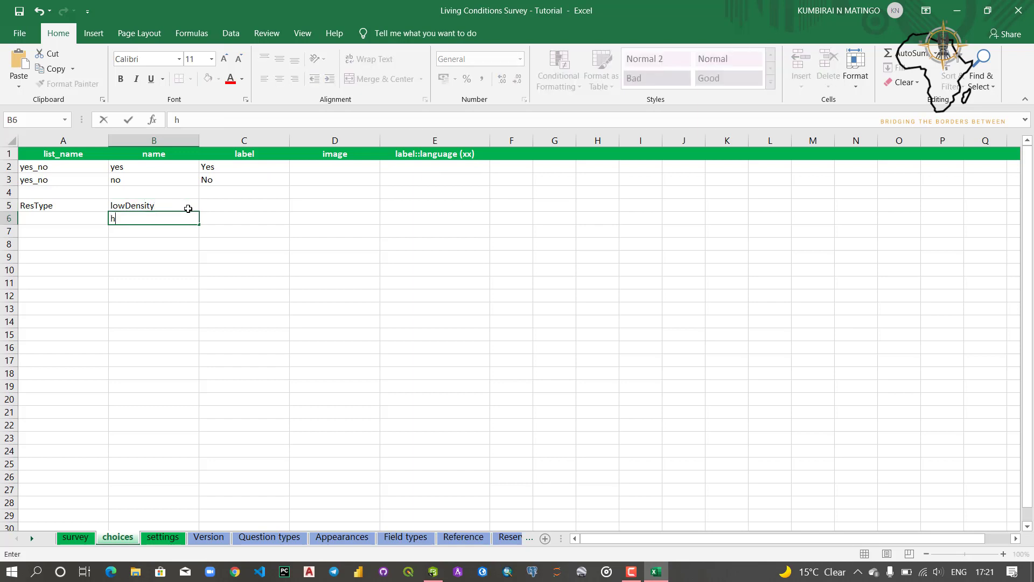
pyautogui.write('ighDensity')
pyautogui.press('Return')
pyautogui.write('med')
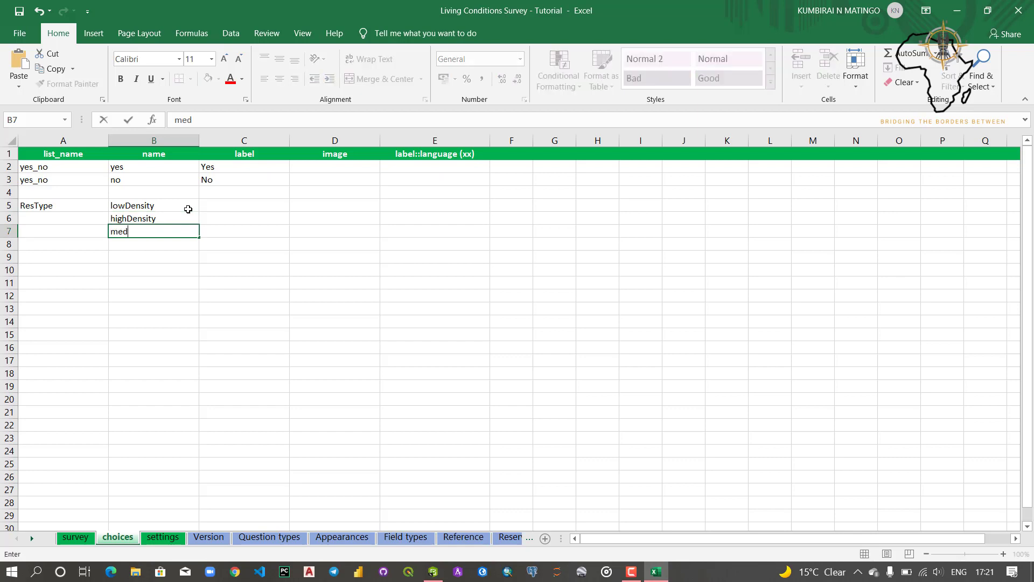
pyautogui.write('iumDensity')
pyautogui.click(182, 207)
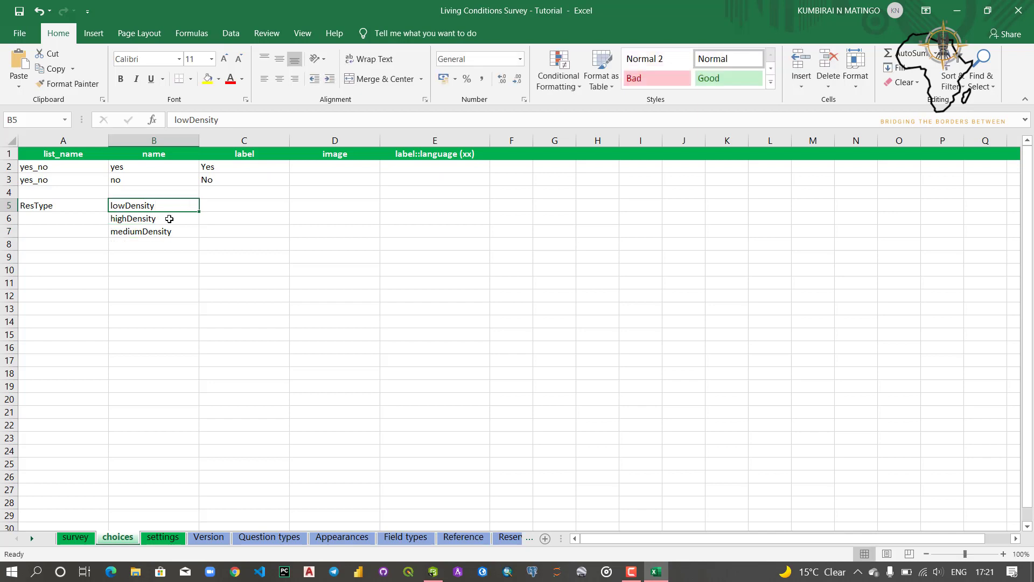
# Fill ResType down from A5 to A7 and review the three choice names.
pyautogui.click(168, 219)
pyautogui.click(58, 208)
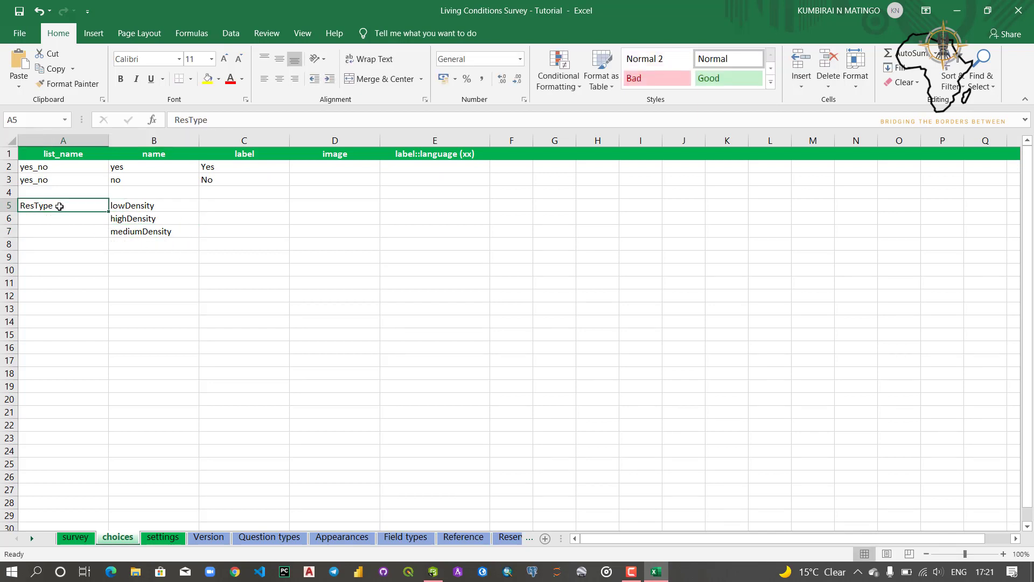
pyautogui.click(136, 205)
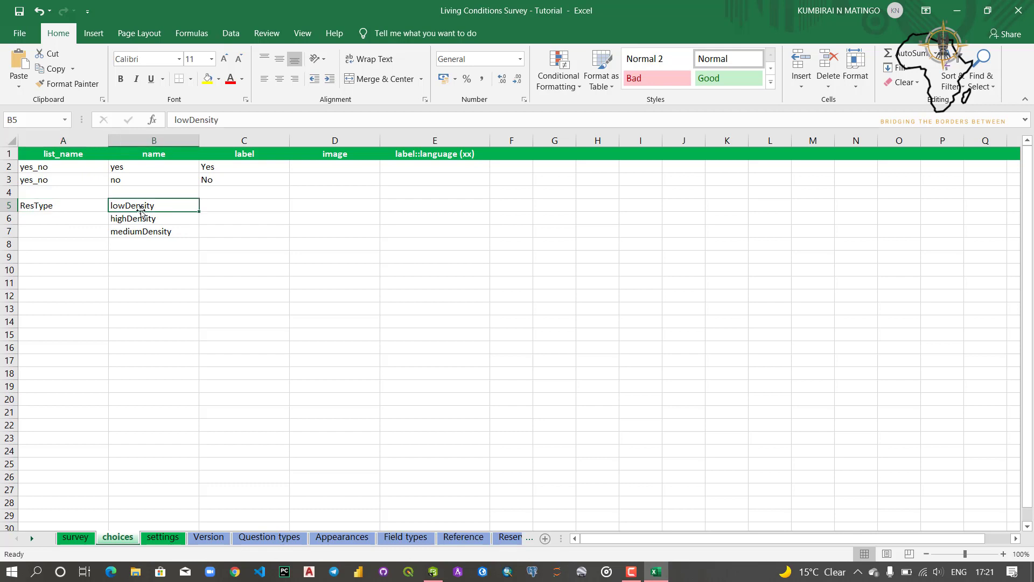
pyautogui.click(152, 218)
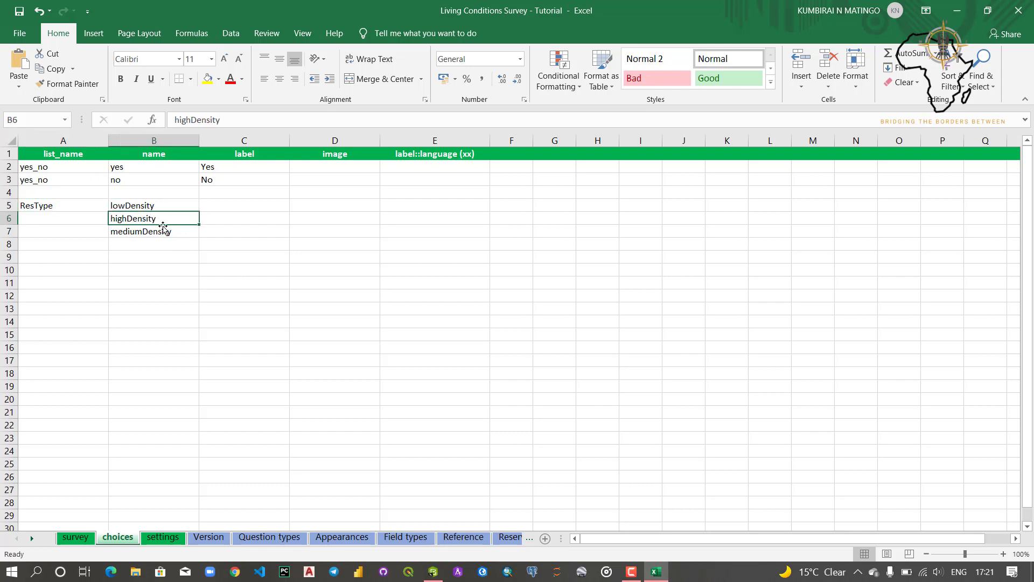
pyautogui.click(52, 205)
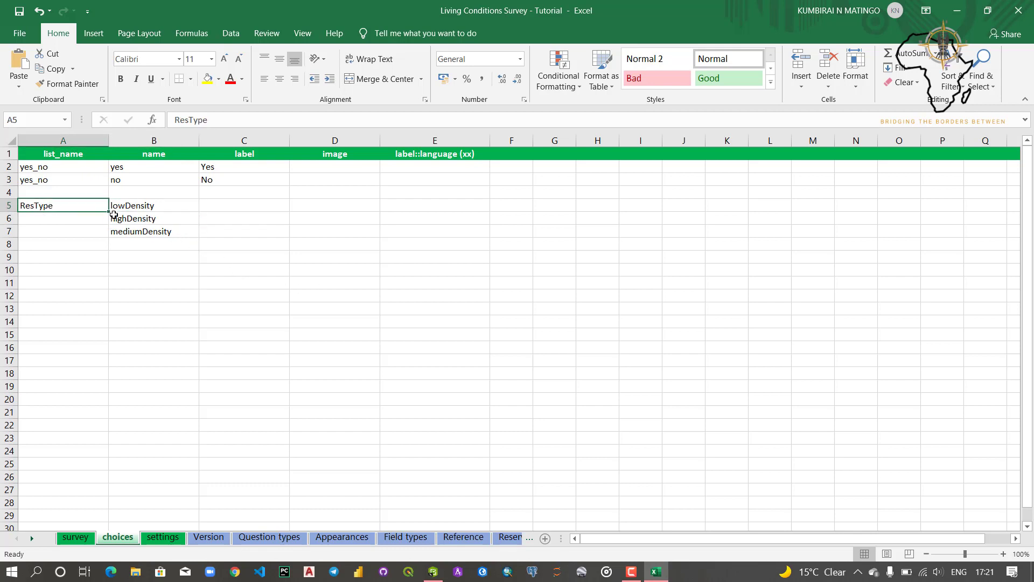
pyautogui.moveTo(109, 211); pyautogui.dragTo(109, 237)
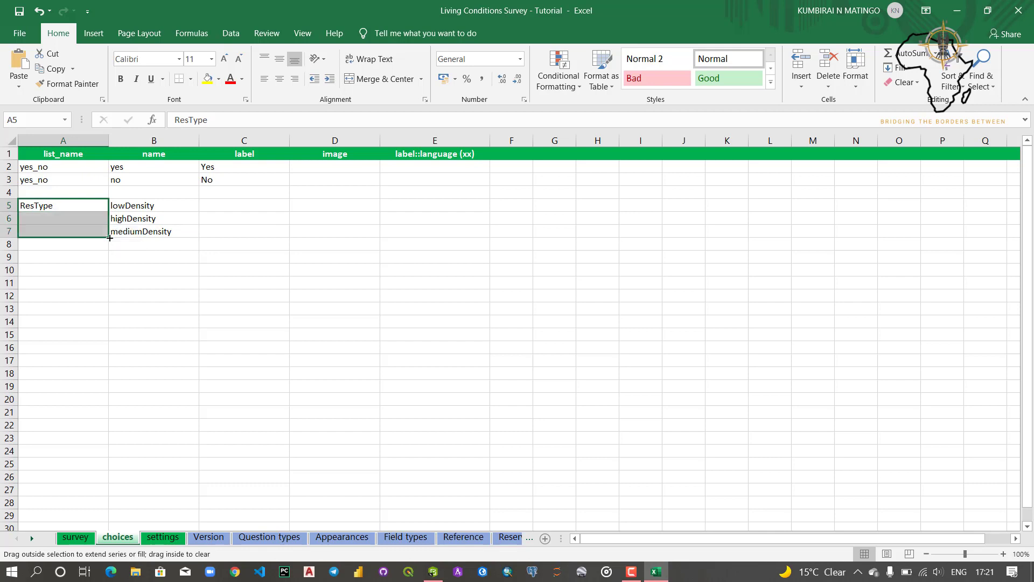
pyautogui.click(173, 204)
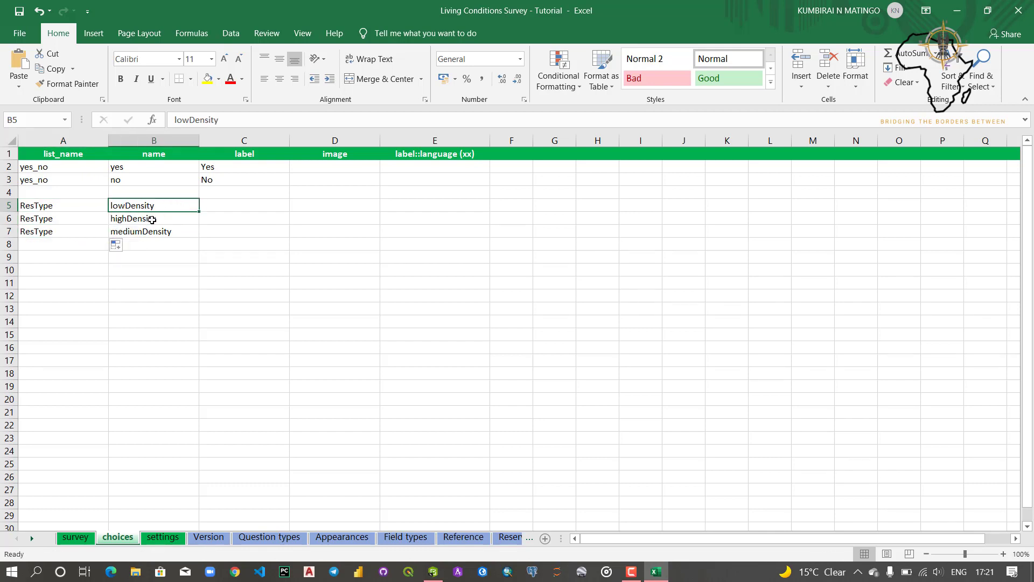
pyautogui.click(153, 219)
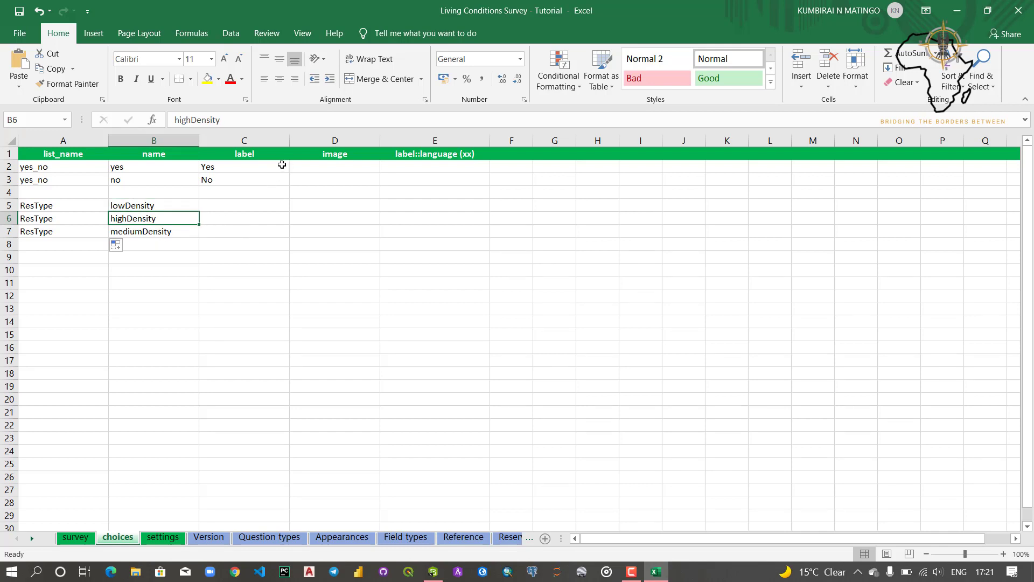
pyautogui.click(167, 205)
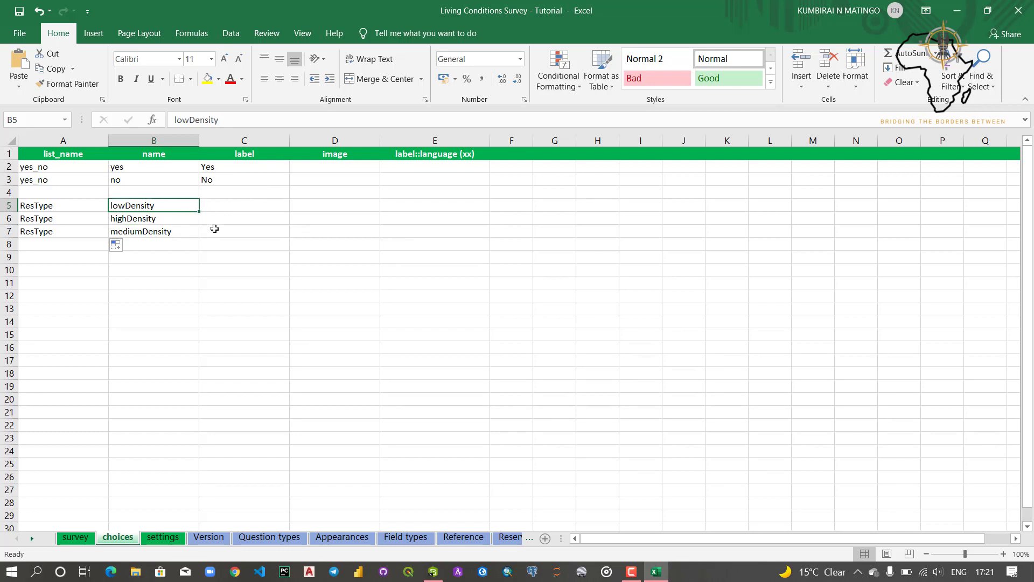
pyautogui.click(229, 208)
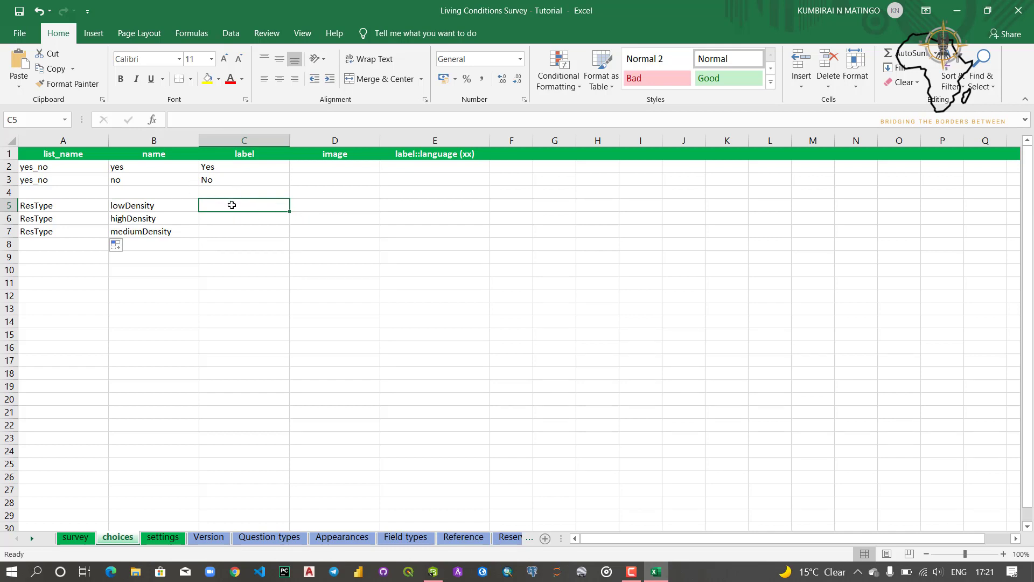
# Type the labels Low Density, High Density and Medium Density in C5:C7.
pyautogui.write('Low De')
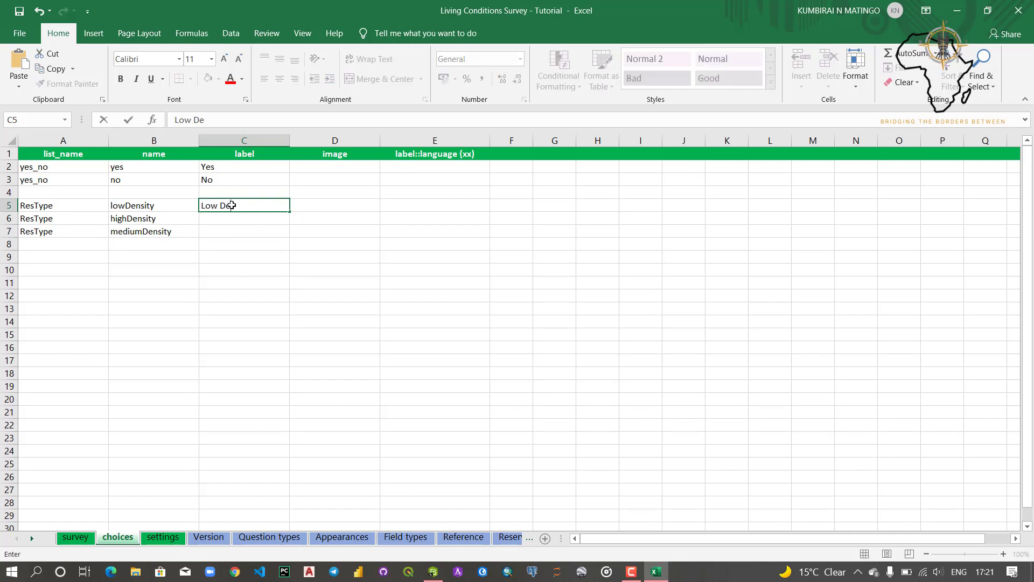
pyautogui.write('nsity')
pyautogui.press('Return')
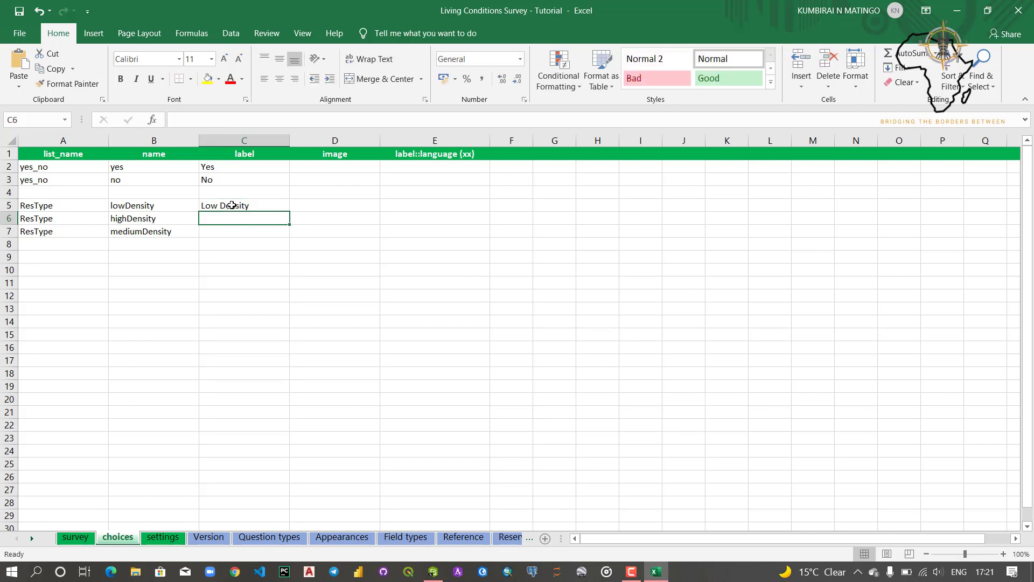
pyautogui.write('High Density')
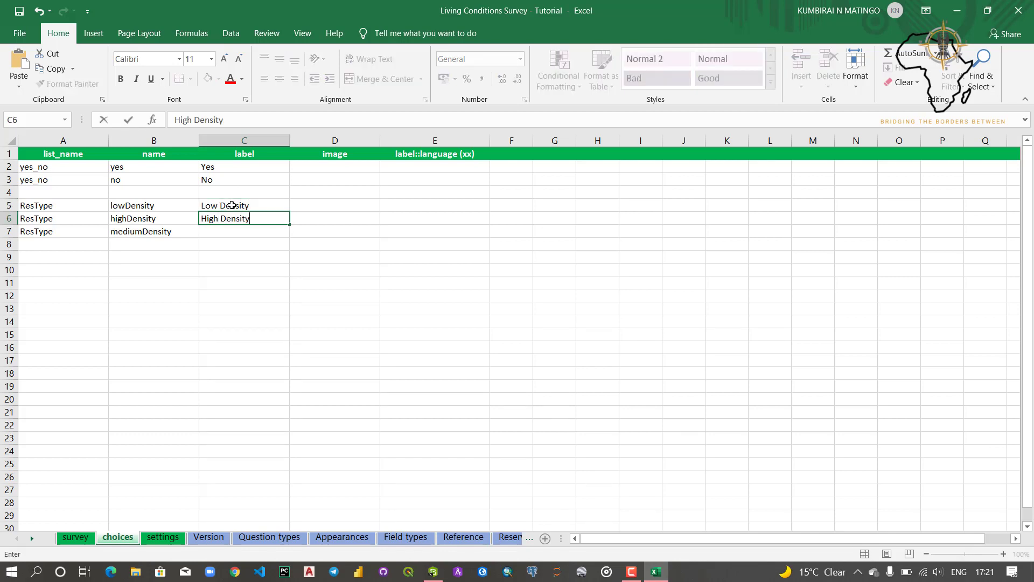
pyautogui.press('Return')
pyautogui.write('M')
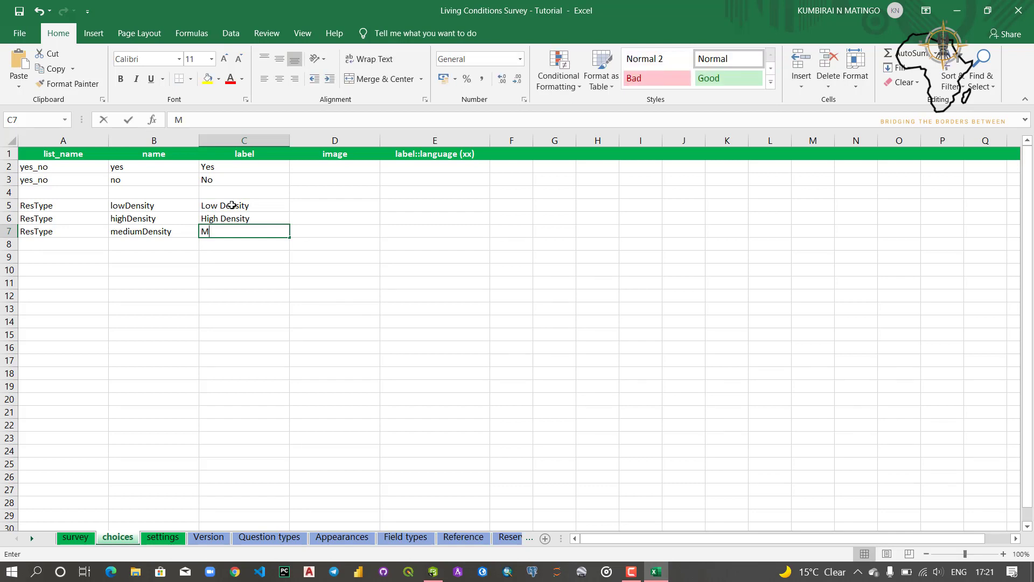
pyautogui.write('edium Density')
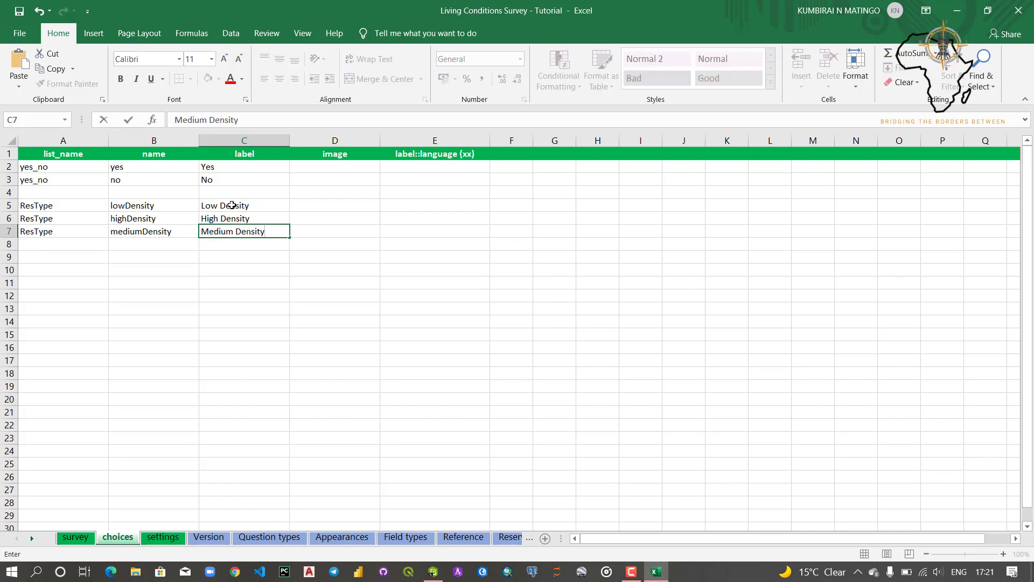
pyautogui.press('Return')
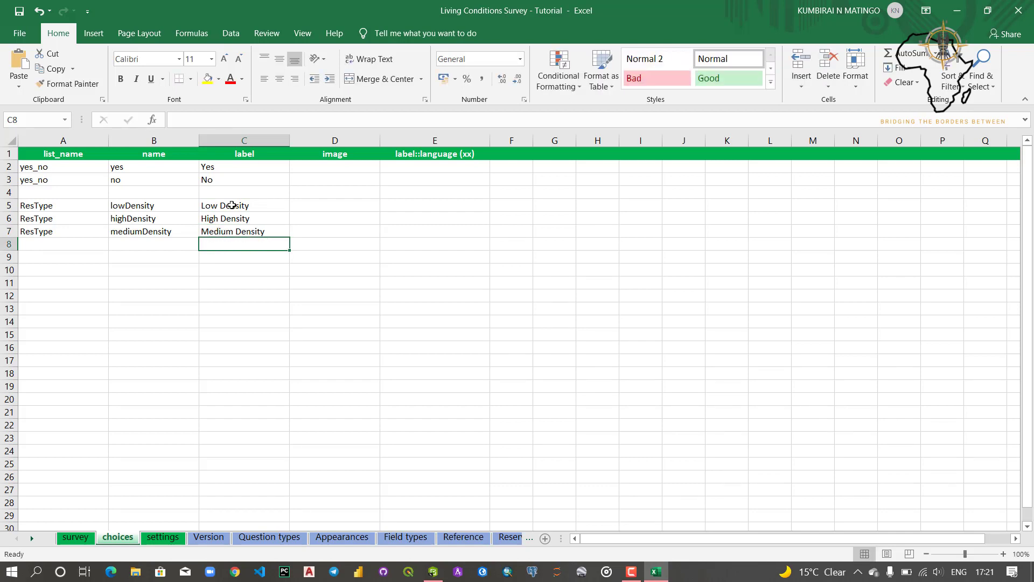
# Review the new labels and the empty image cells beside them.
pyautogui.press('Up')
pyautogui.press('Up')
pyautogui.press('Up')
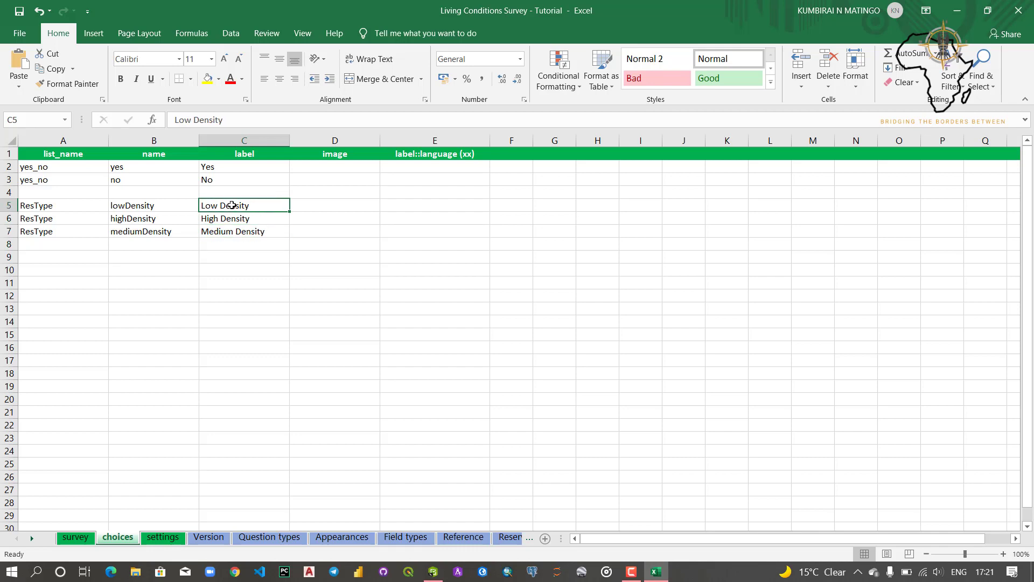
pyautogui.press('Right')
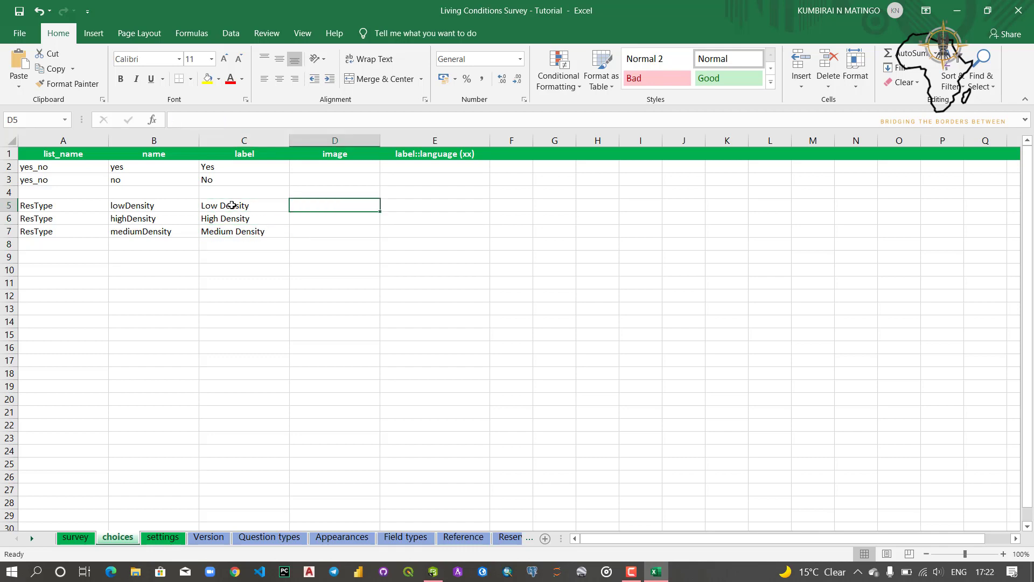
pyautogui.press('Down')
pyautogui.press('Down')
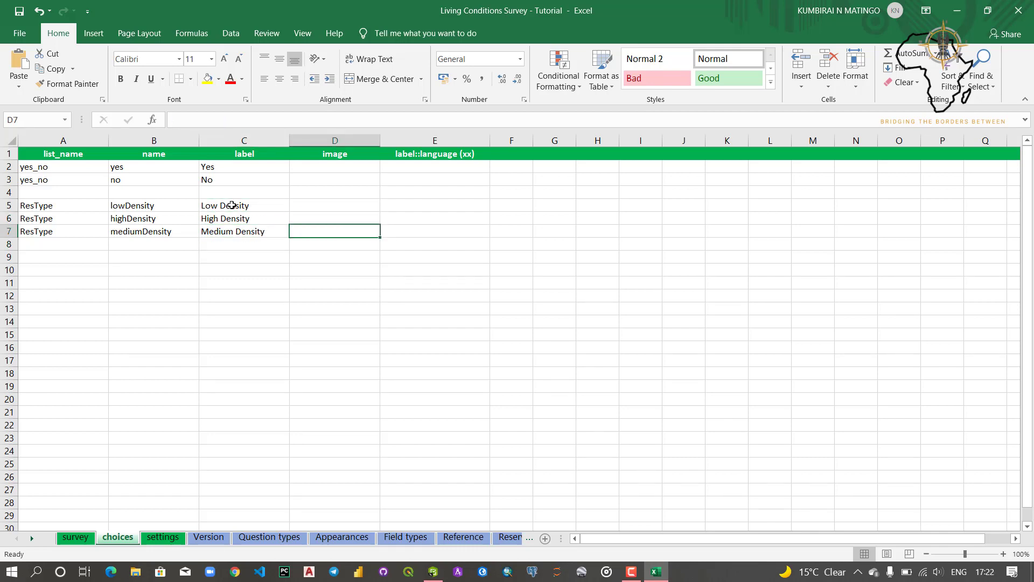
pyautogui.press('Up')
pyautogui.press('Up')
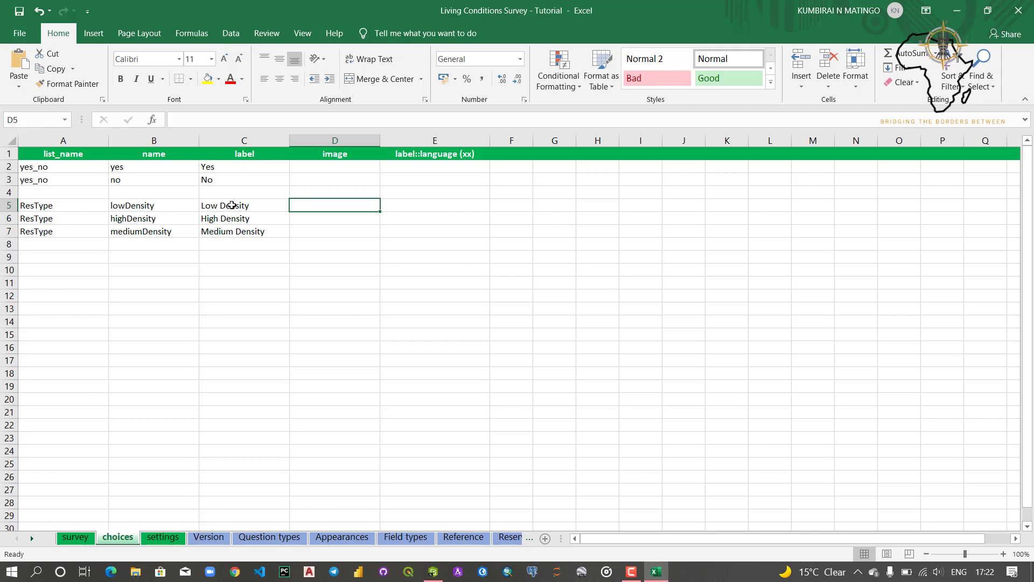
pyautogui.press('Left')
pyautogui.press('Down')
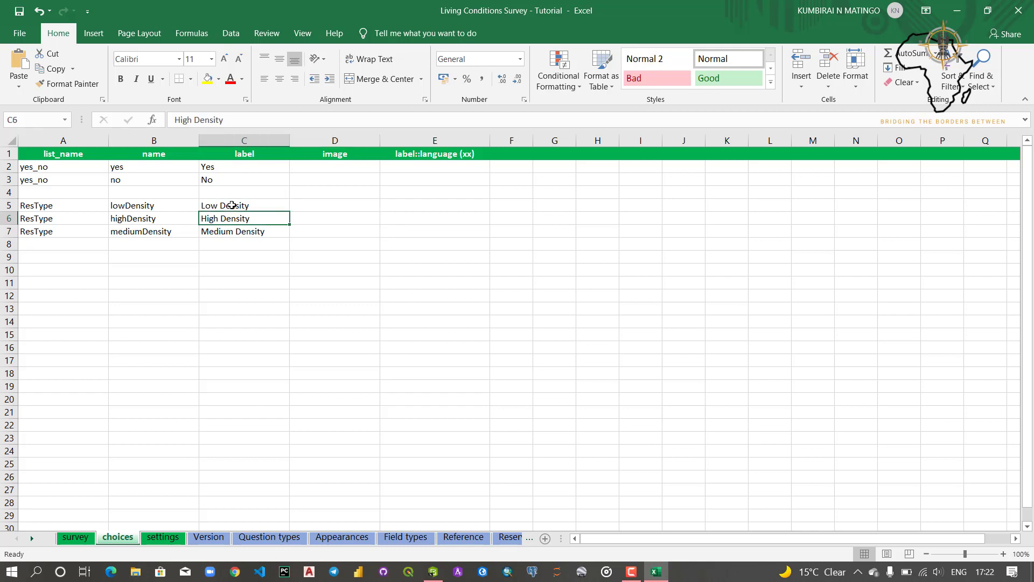
pyautogui.press('Left')
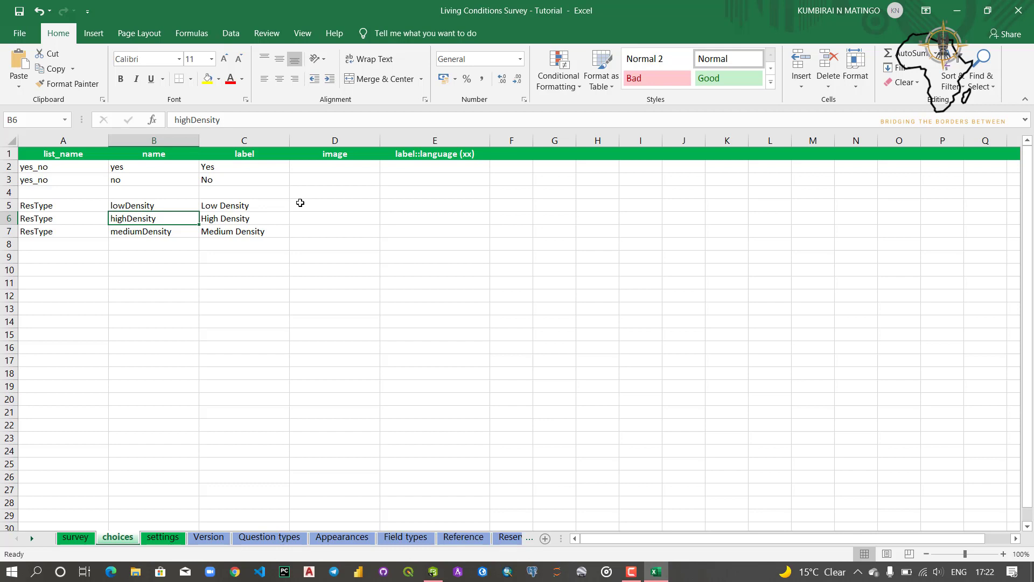
pyautogui.click(245, 232)
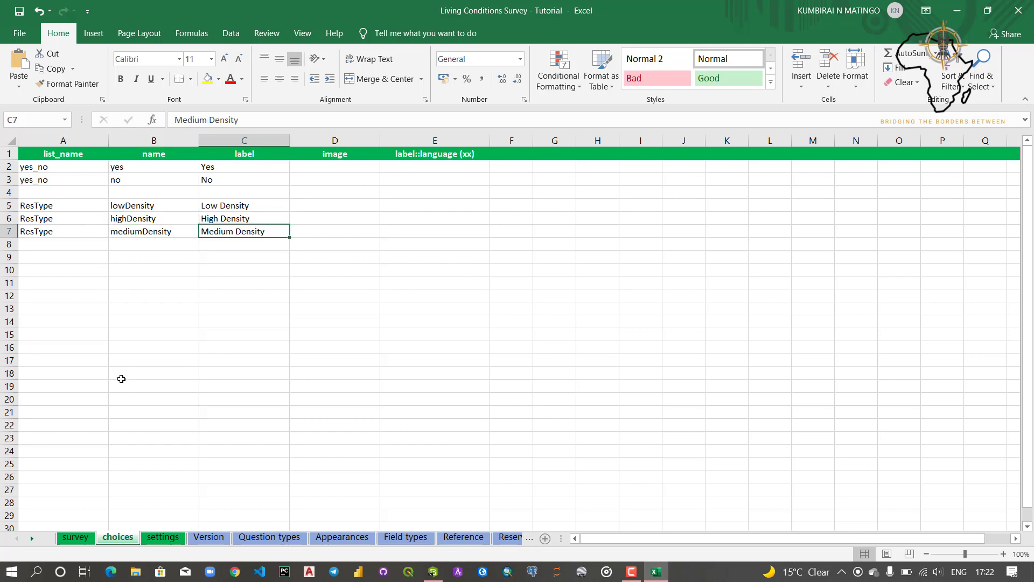
pyautogui.click(71, 539)
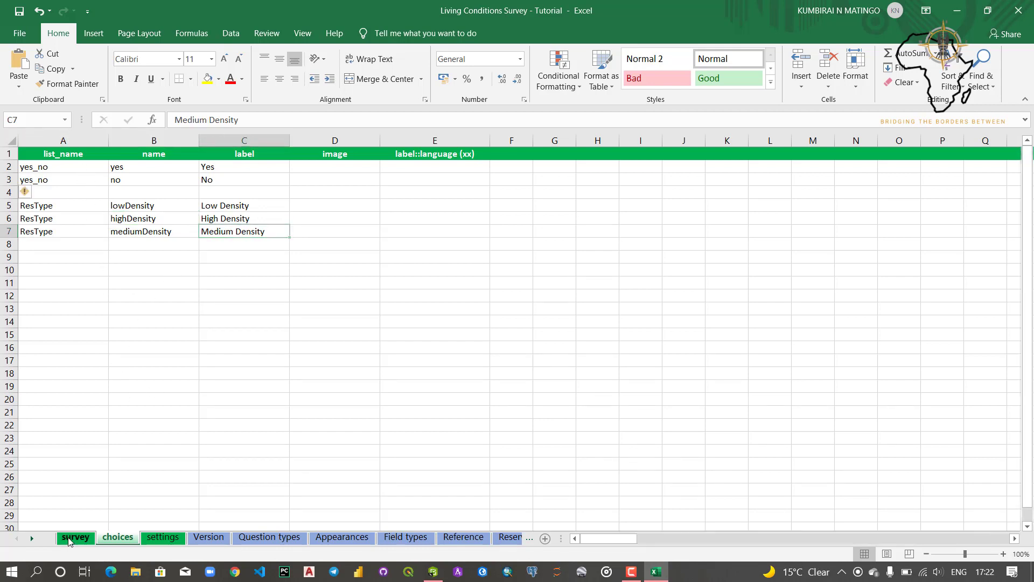
# Review the residentialType name, Residential Type label and DateTime question cells.
pyautogui.click(112, 219)
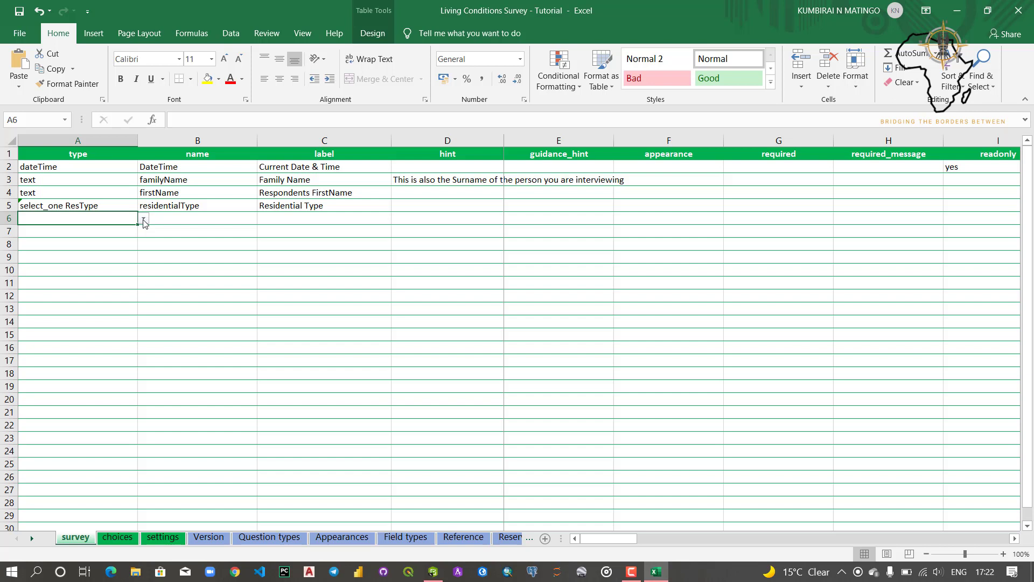
pyautogui.click(194, 207)
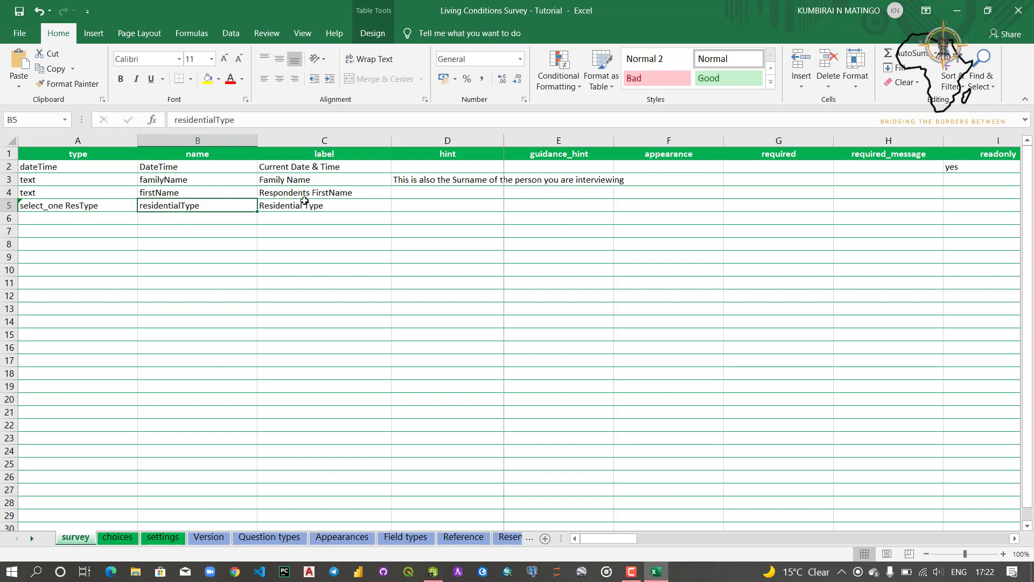
pyautogui.click(308, 204)
pyautogui.click(163, 206)
pyautogui.click(187, 166)
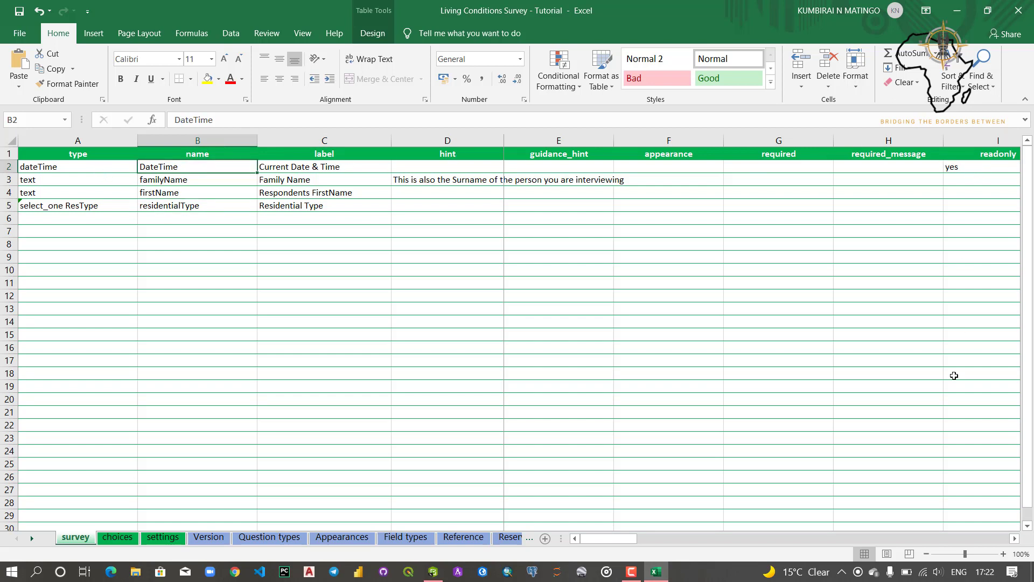
# Switch to Survey123 Connect to refresh the form preview.
pyautogui.click(1015, 538)
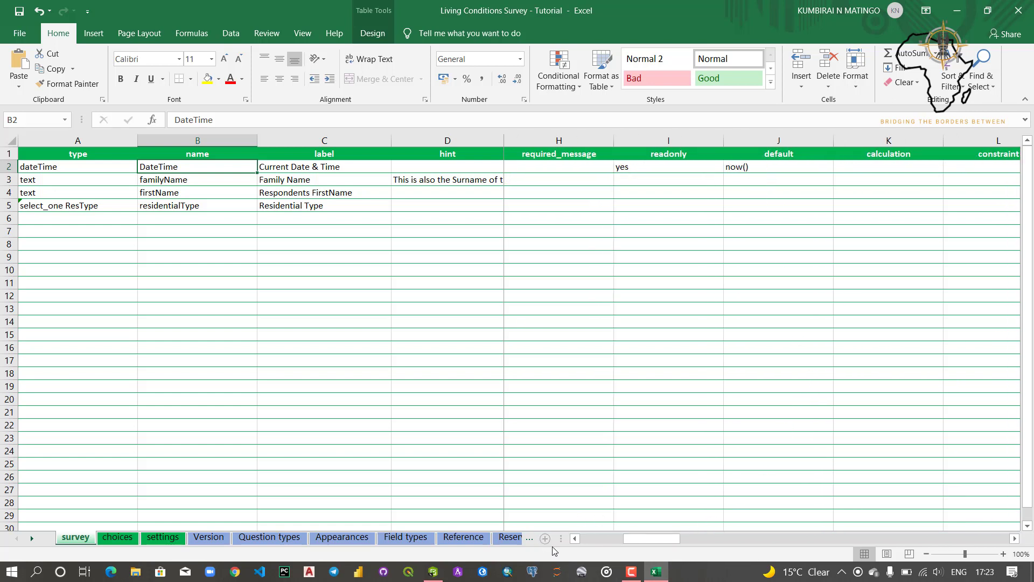
pyautogui.click(575, 539)
pyautogui.click(575, 538)
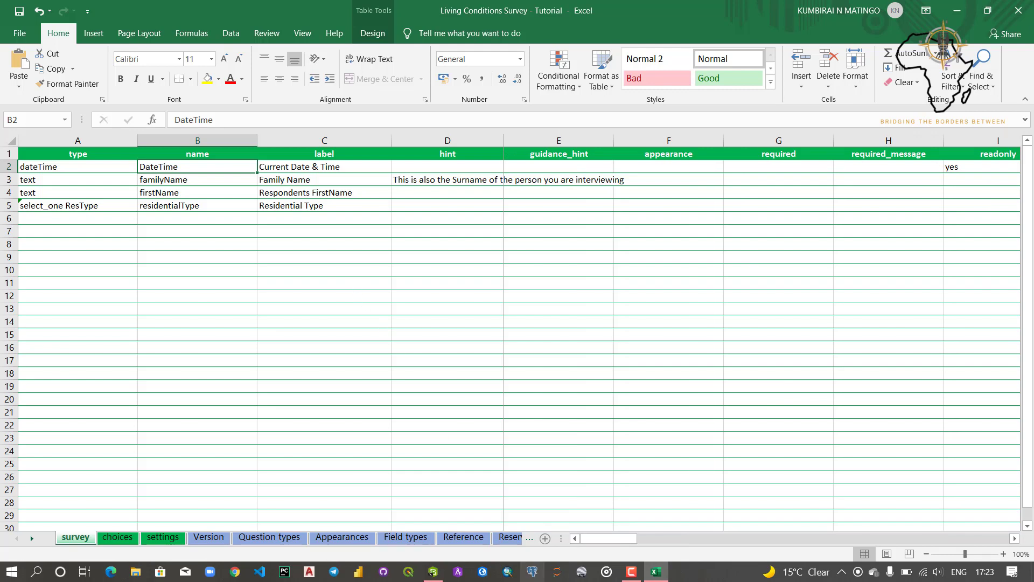
pyautogui.click(434, 572)
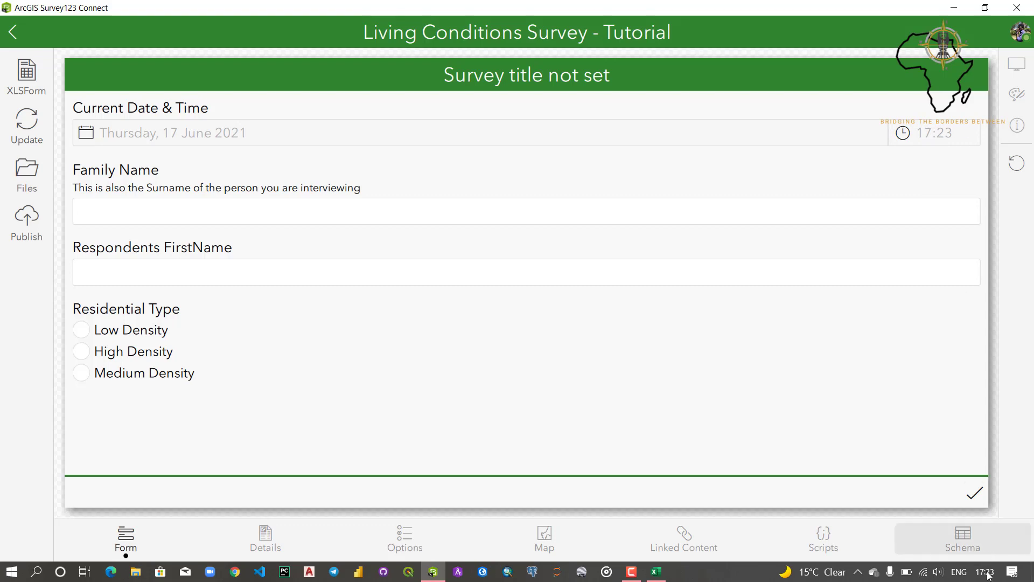
# Try the Family Name and FirstName fields and each density choice, ending on Medium Density.
pyautogui.moveTo(989, 576)
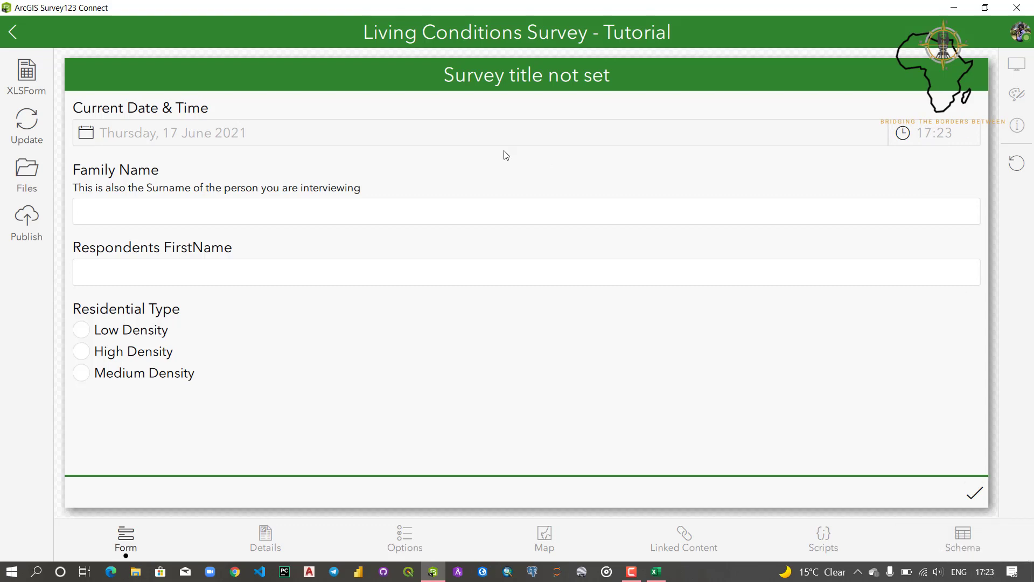
pyautogui.click(215, 211)
pyautogui.click(426, 288)
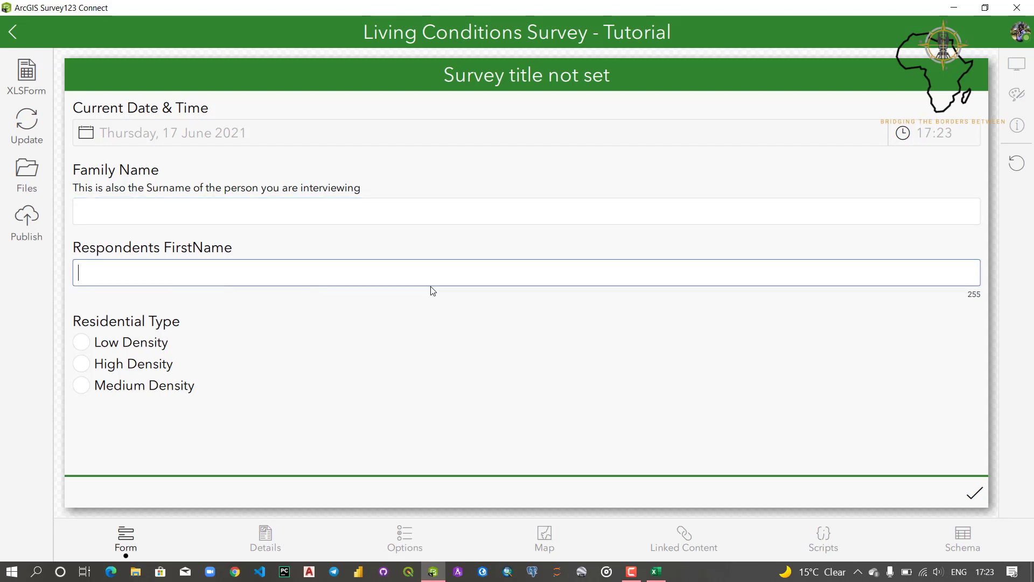
pyautogui.click(79, 348)
pyautogui.click(85, 371)
pyautogui.click(85, 391)
pyautogui.click(88, 344)
pyautogui.click(81, 387)
pyautogui.click(656, 572)
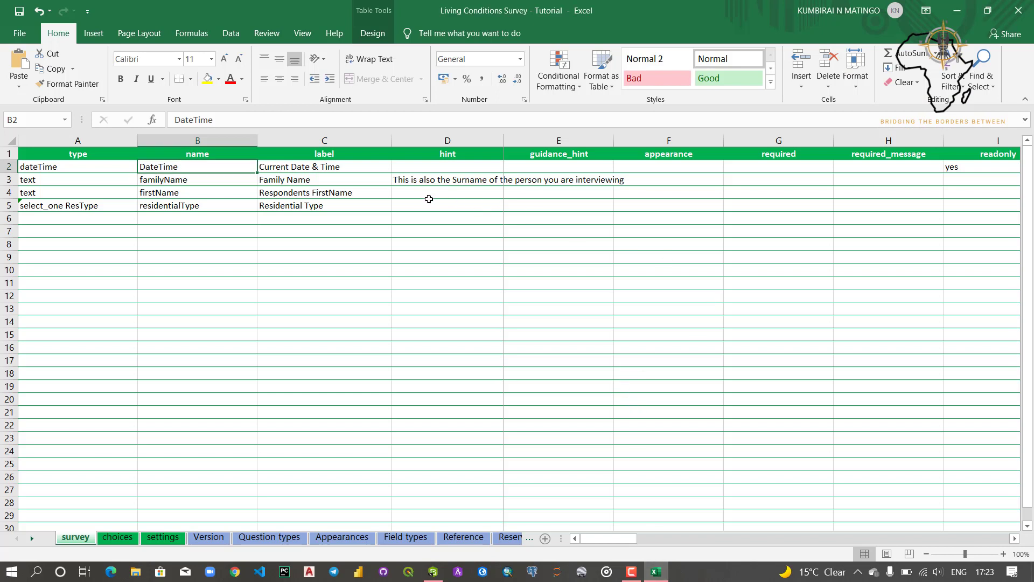
# Set A6 to geopoint, enter location in B6 and Location in C6.
pyautogui.click(134, 215)
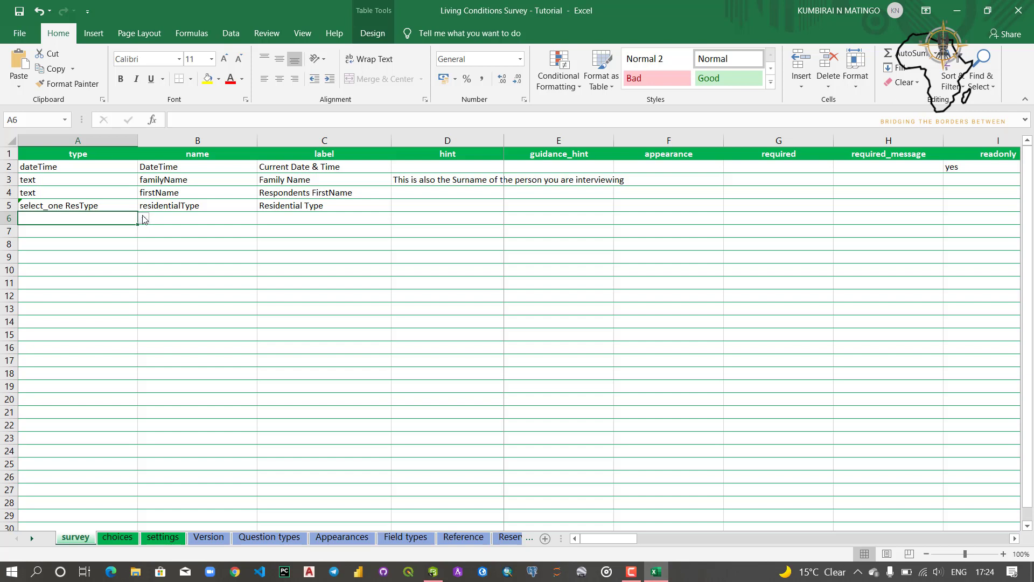
pyautogui.click(144, 219)
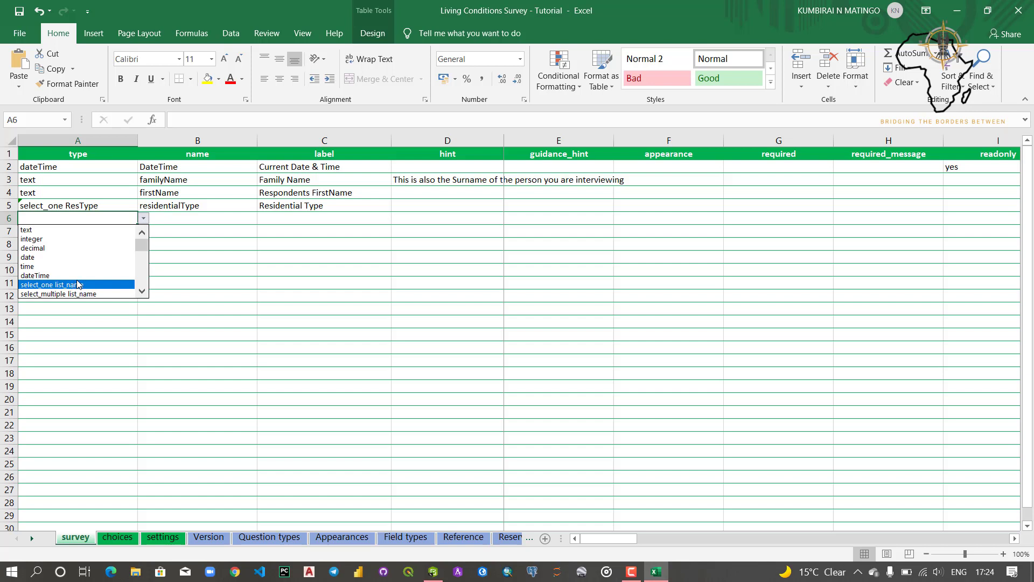
pyautogui.click(142, 291)
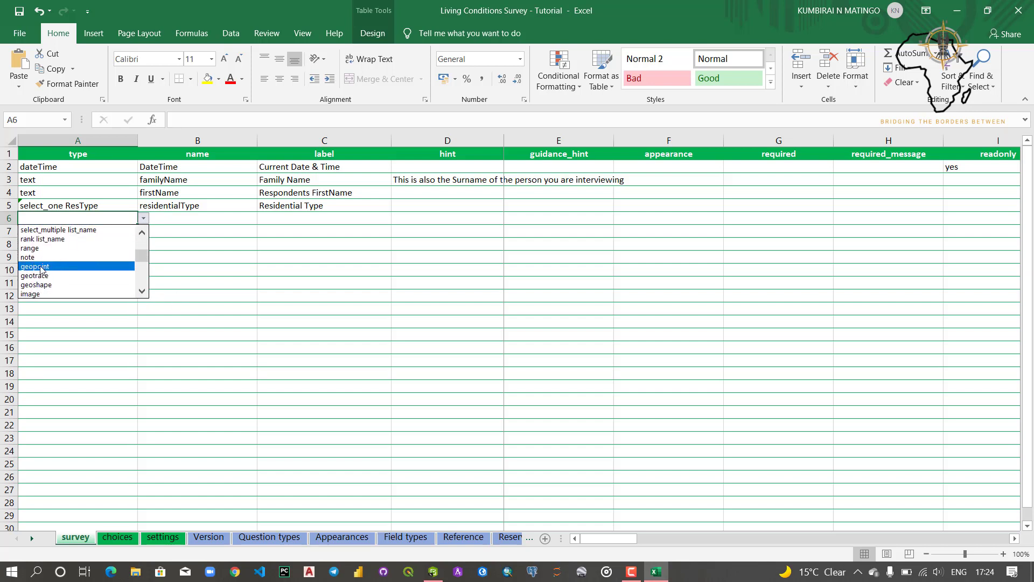
pyautogui.click(42, 267)
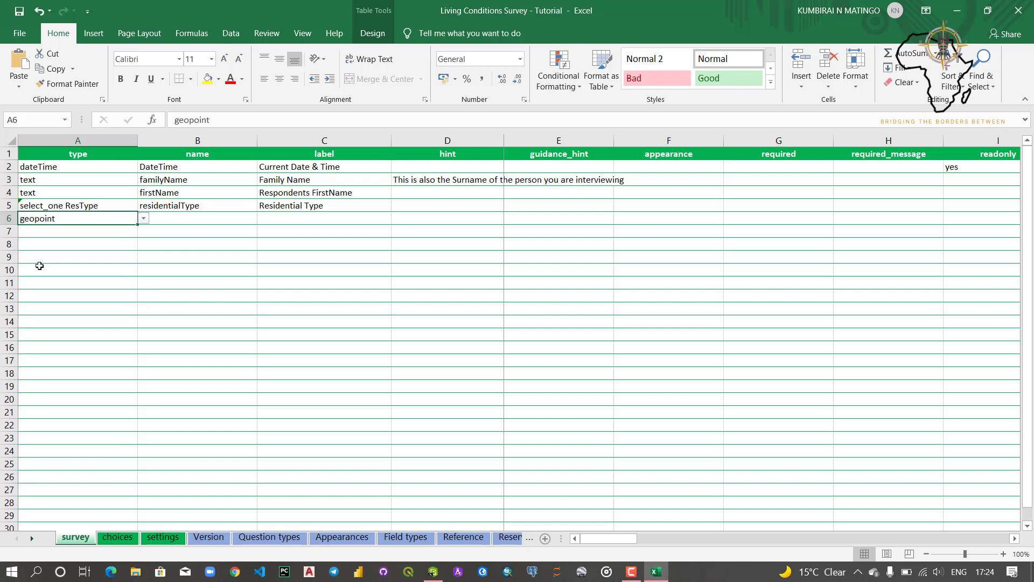
pyautogui.click(202, 218)
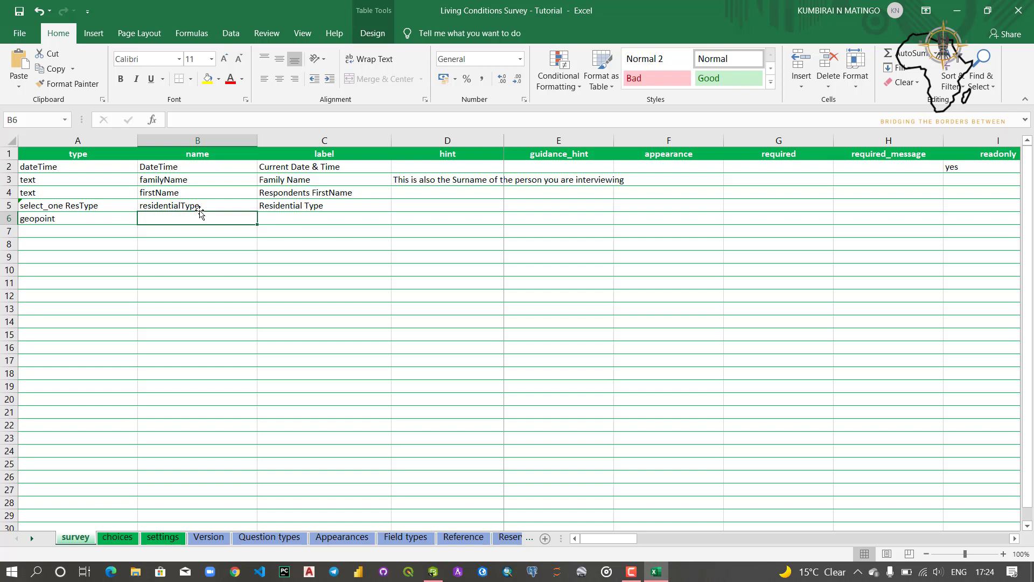
pyautogui.write('location')
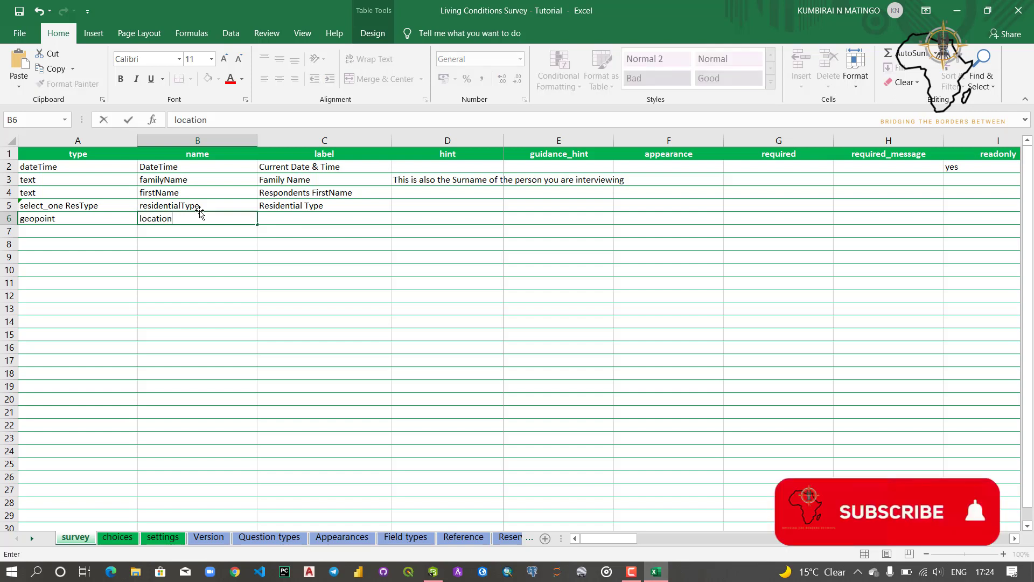
pyautogui.click(281, 218)
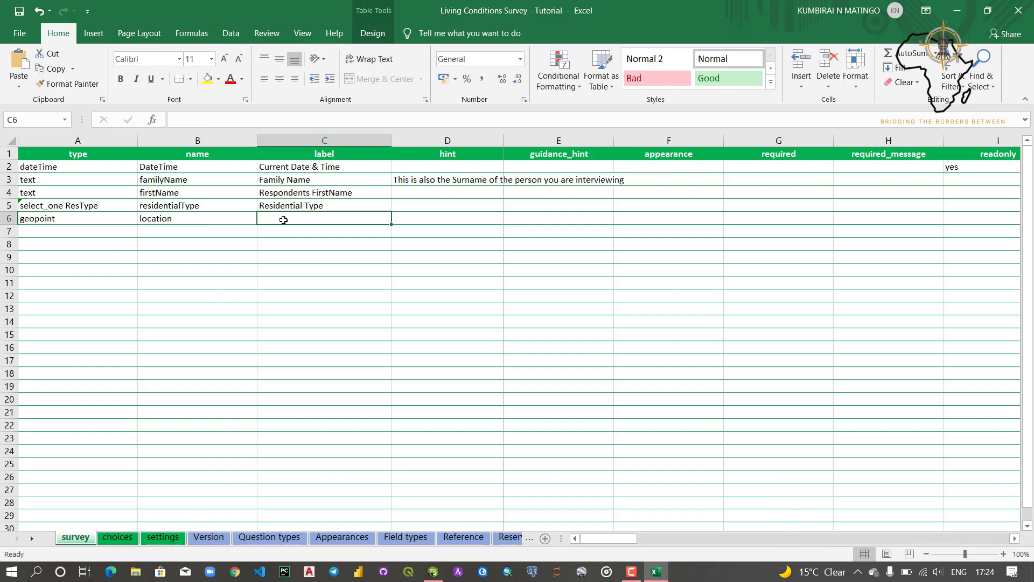
pyautogui.write('Location')
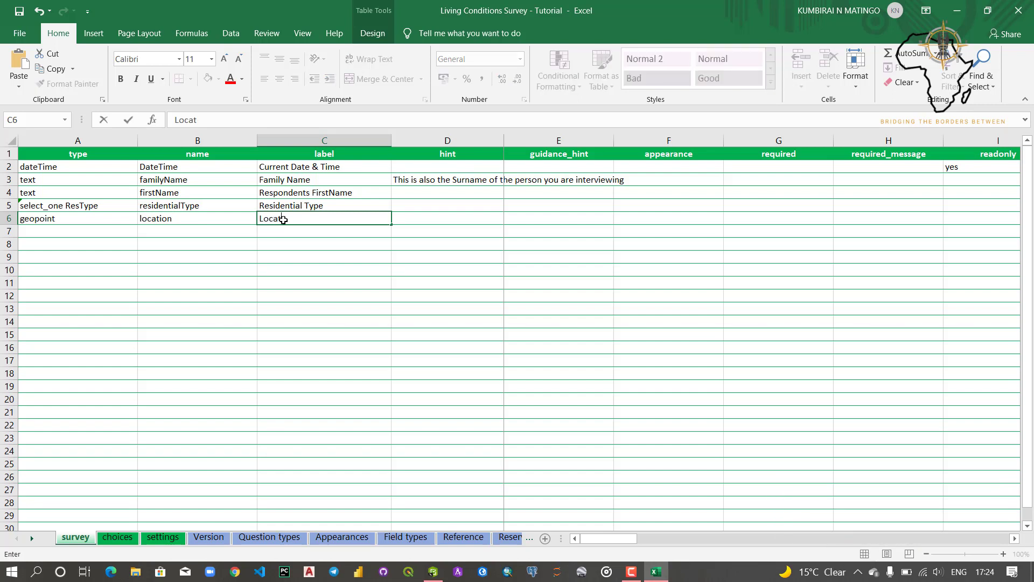
pyautogui.click(424, 219)
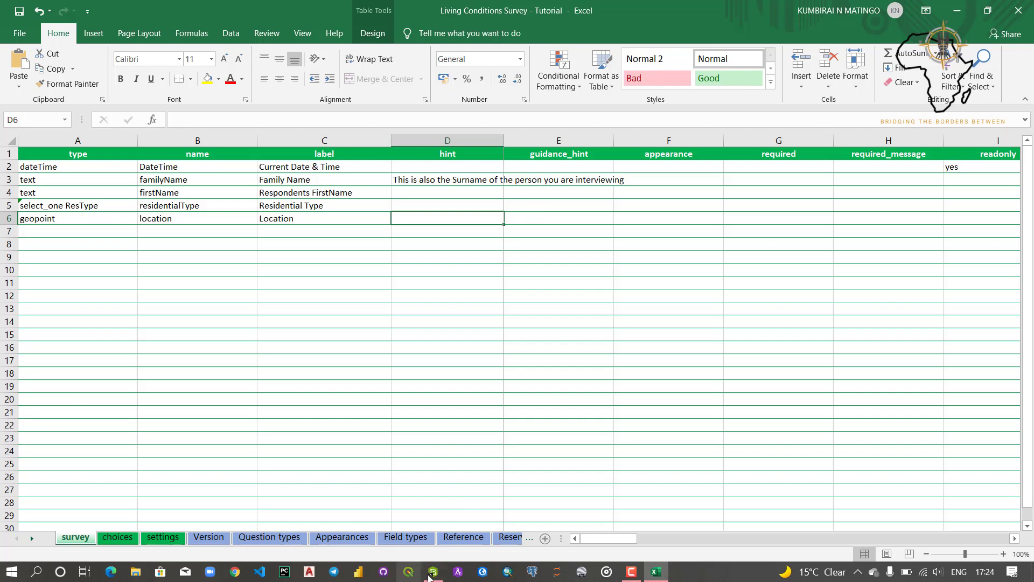
# Switch to the refreshed Survey123 preview and open the Location question's full map.
pyautogui.hotkey('alt', 'Tab')
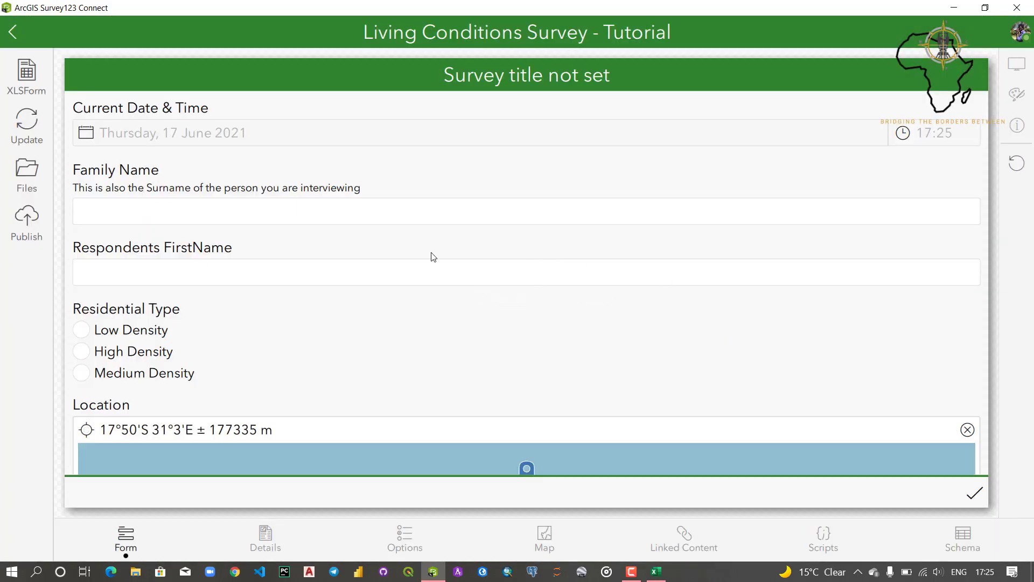
pyautogui.scroll(-2, 91, 298)
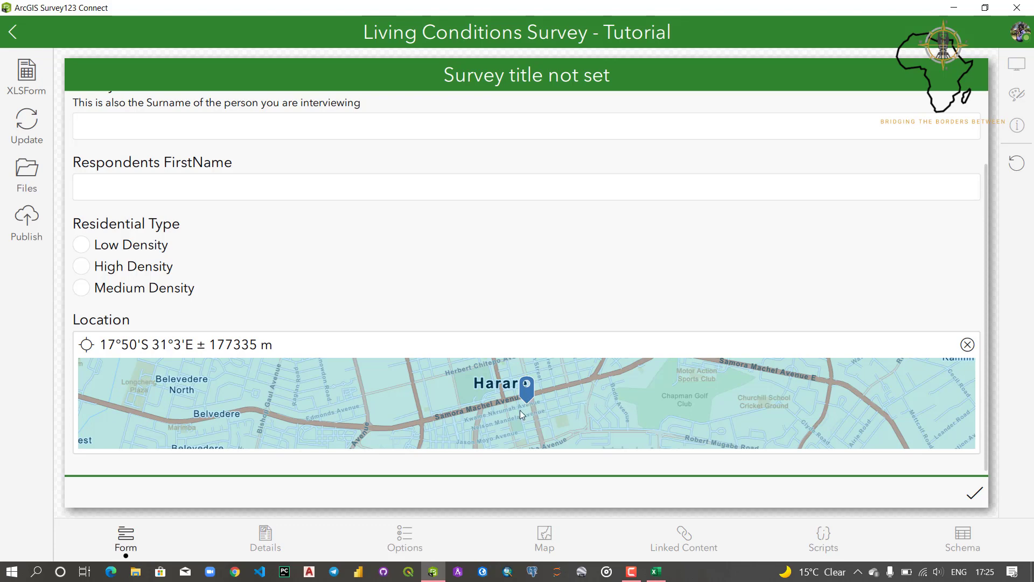
pyautogui.click(537, 414)
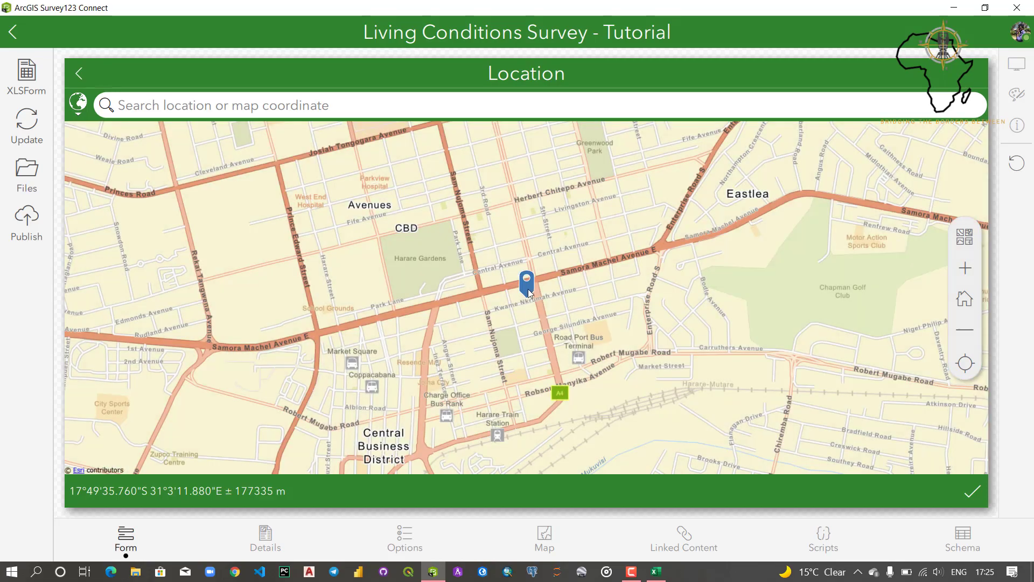
# Pan the map around Harare, then return to the form and scroll back to the top.
pyautogui.moveTo(530, 293); pyautogui.dragTo(584, 284)
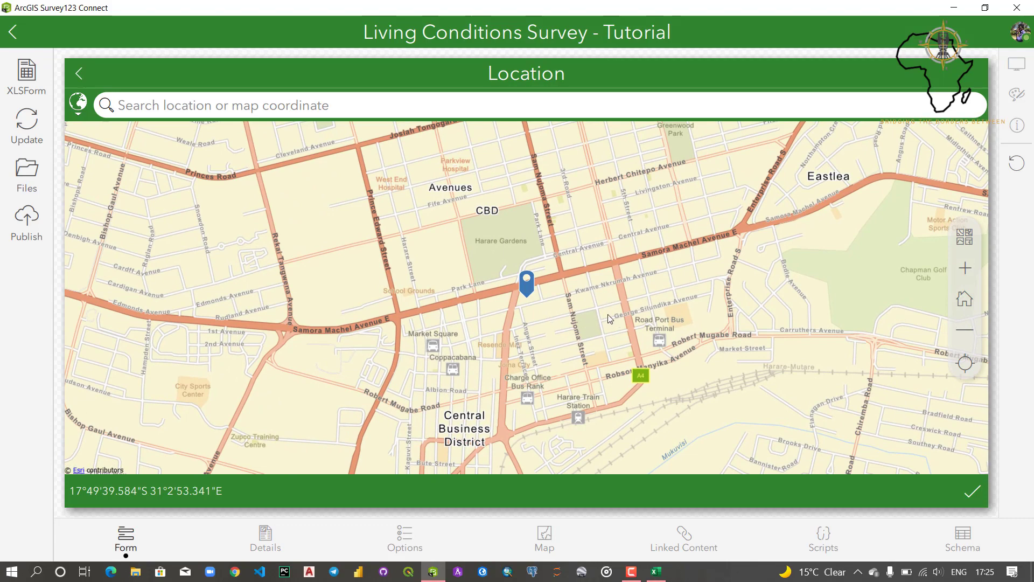
pyautogui.moveTo(604, 306); pyautogui.dragTo(674, 331)
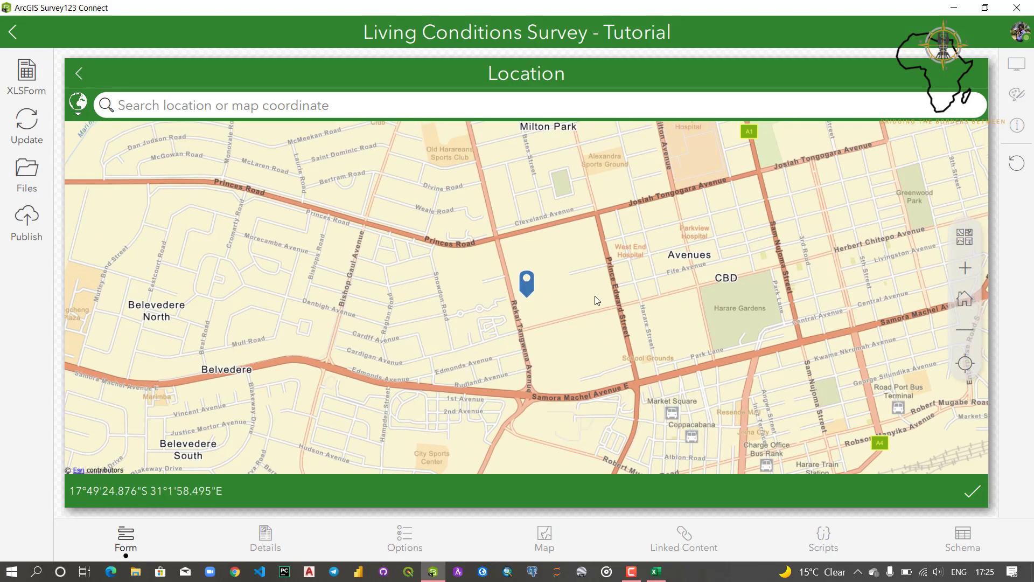
pyautogui.moveTo(596, 301); pyautogui.dragTo(537, 386)
pyautogui.moveTo(687, 246); pyautogui.dragTo(496, 204)
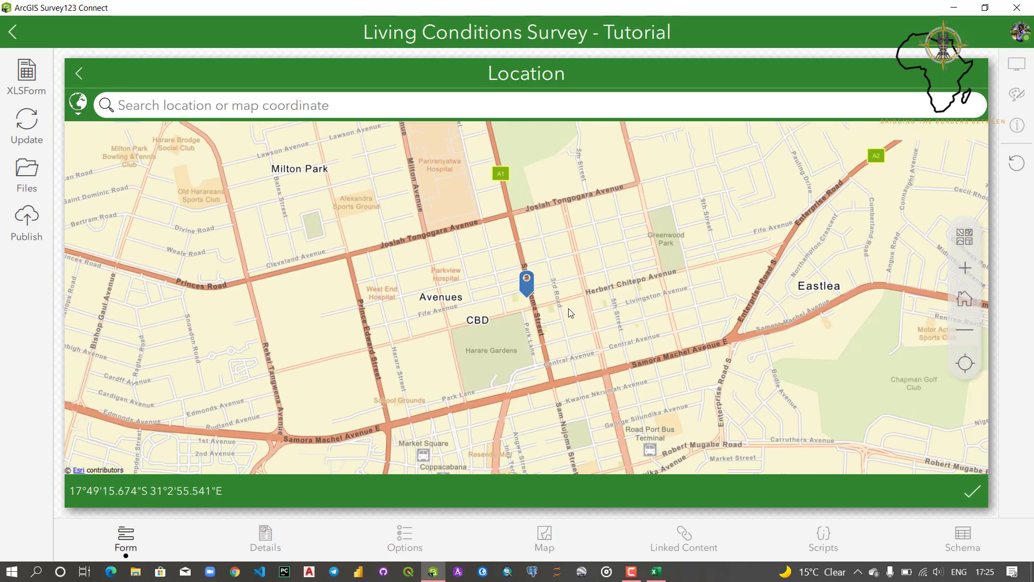
pyautogui.moveTo(571, 313); pyautogui.dragTo(643, 256)
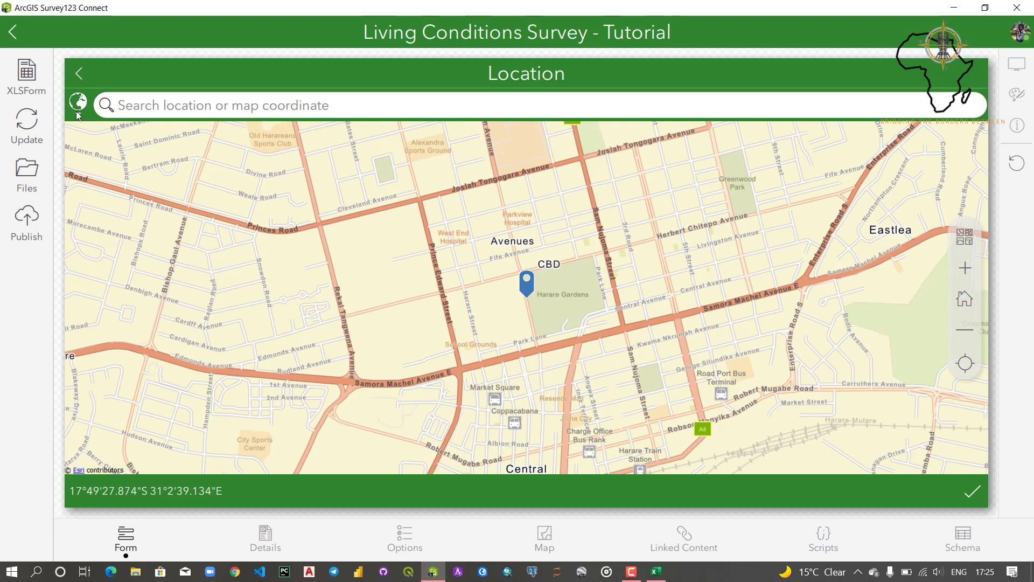
pyautogui.click(79, 73)
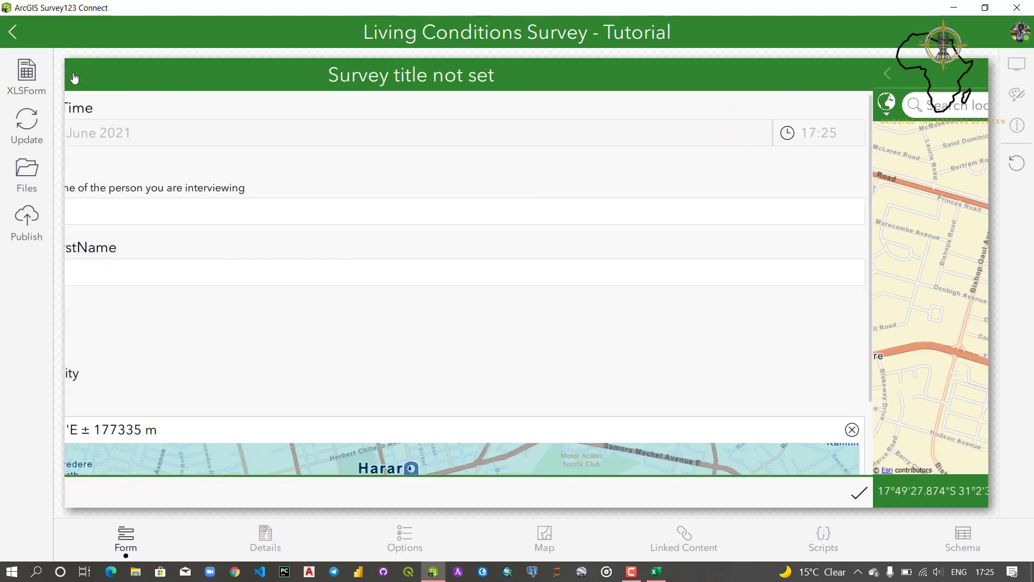
pyautogui.scroll(-2, 302, 275)
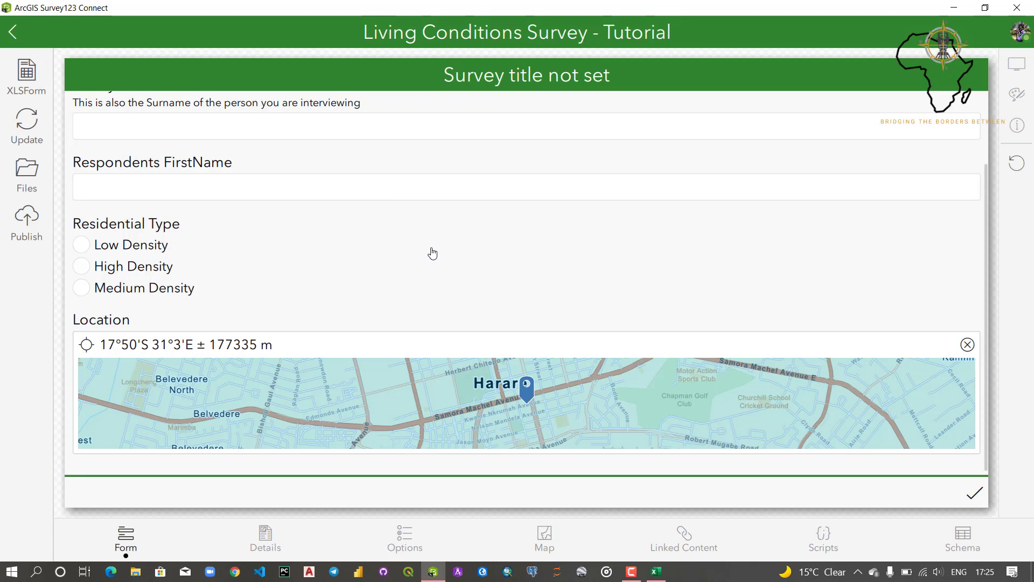
pyautogui.scroll(2, 563, 228)
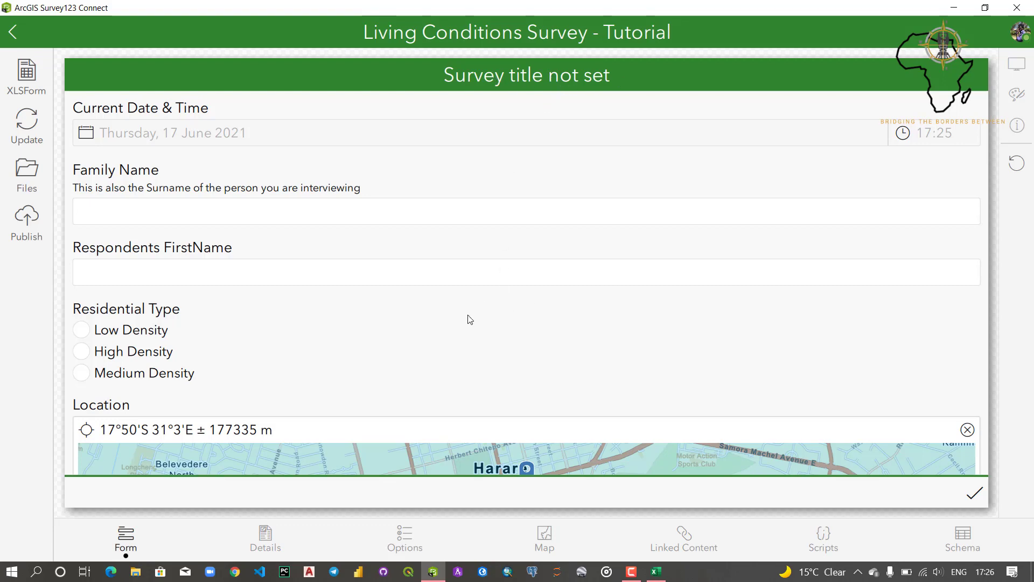
# Go back to the survey sheet and check the Location label in C6.
pyautogui.click(656, 571)
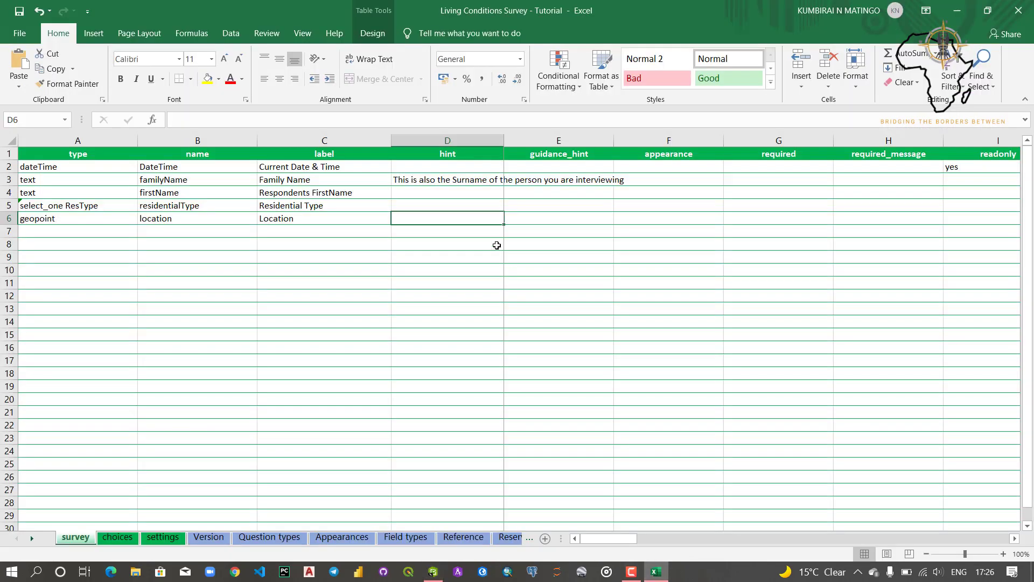
pyautogui.click(422, 205)
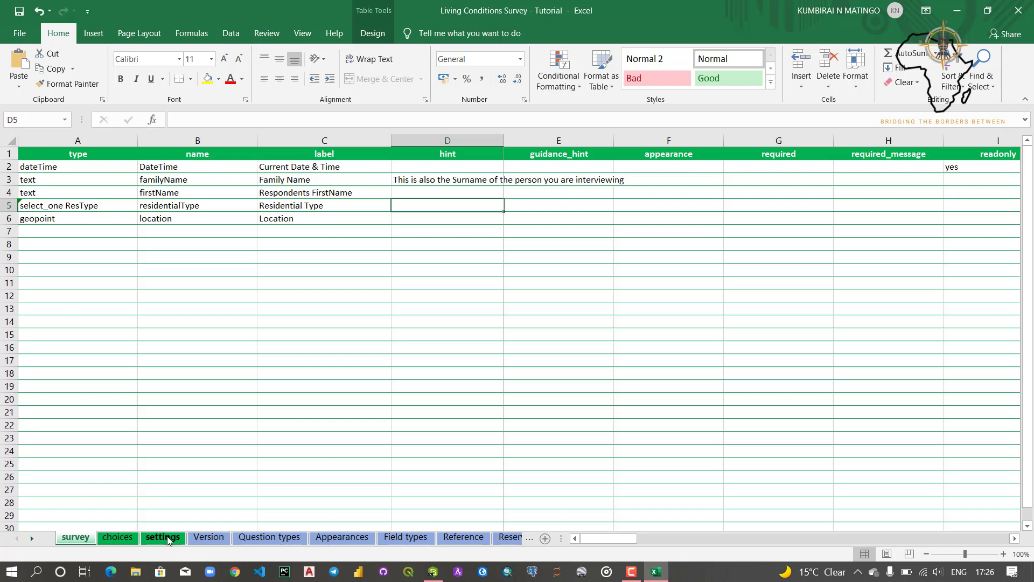
pyautogui.click(312, 221)
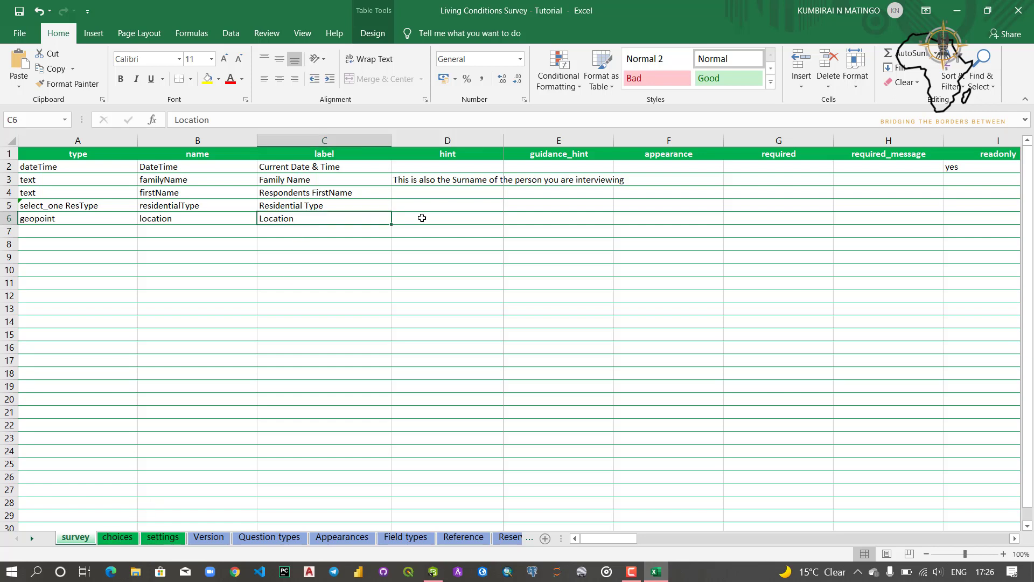
# On the settings sheet, replace form_title in A2 with 'Living Conditions Survey Tutorial'.
pyautogui.click(167, 539)
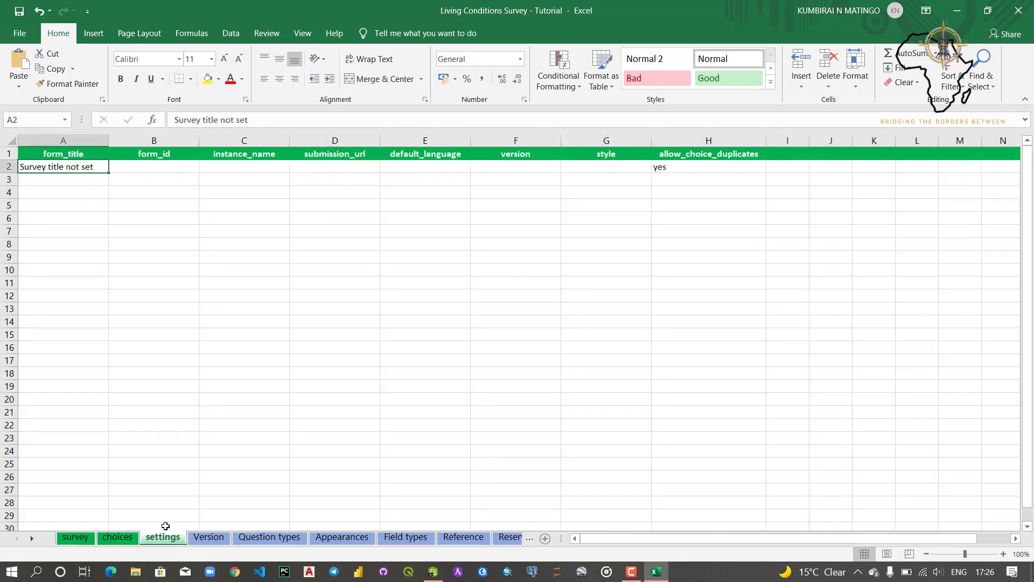
pyautogui.click(97, 183)
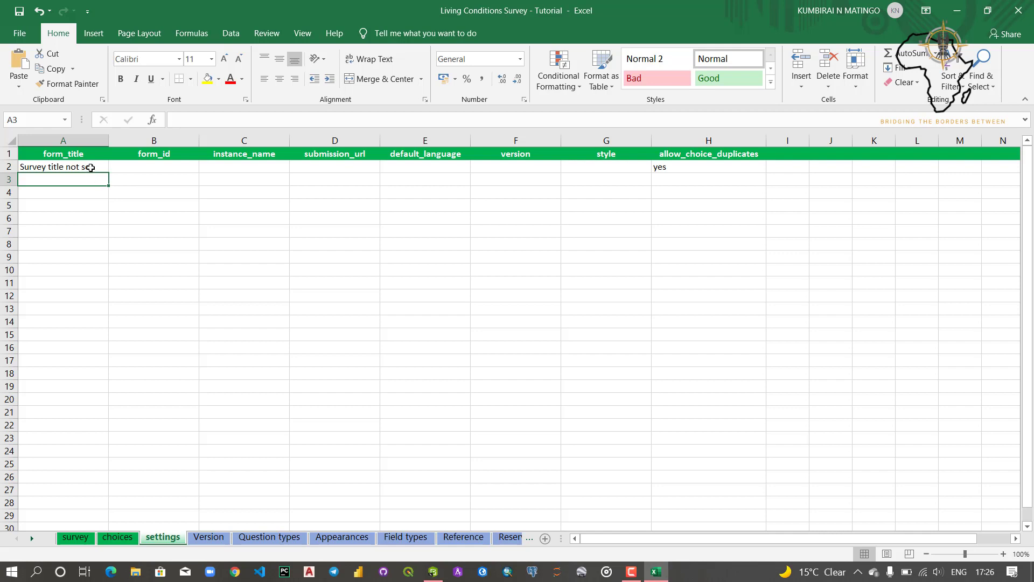
pyautogui.click(90, 167)
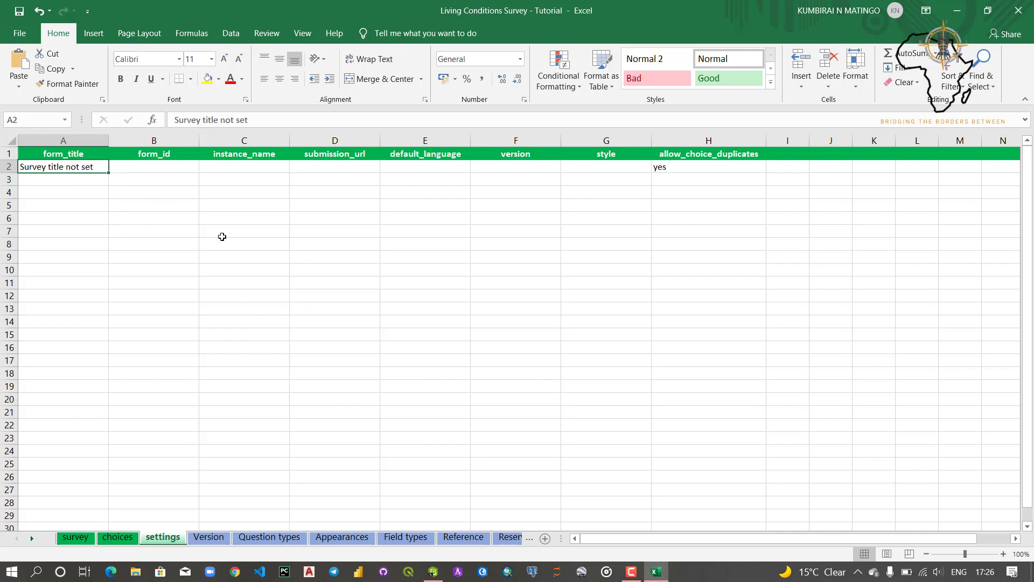
pyautogui.write('Livi')
pyautogui.press('BackSpace')
pyautogui.press('BackSpace')
pyautogui.press('BackSpace')
pyautogui.press('BackSpace')
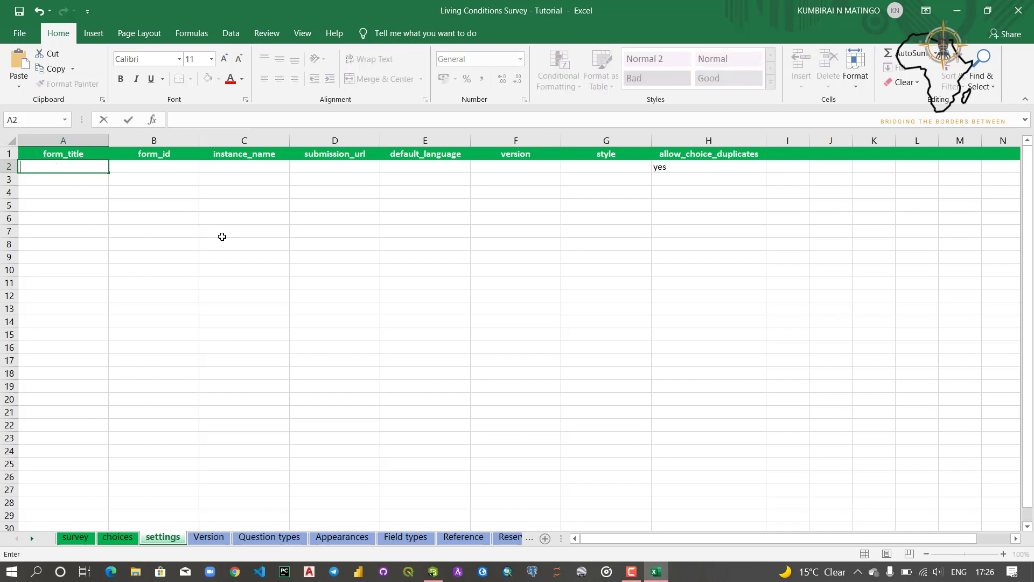
pyautogui.write('Living COnditions')
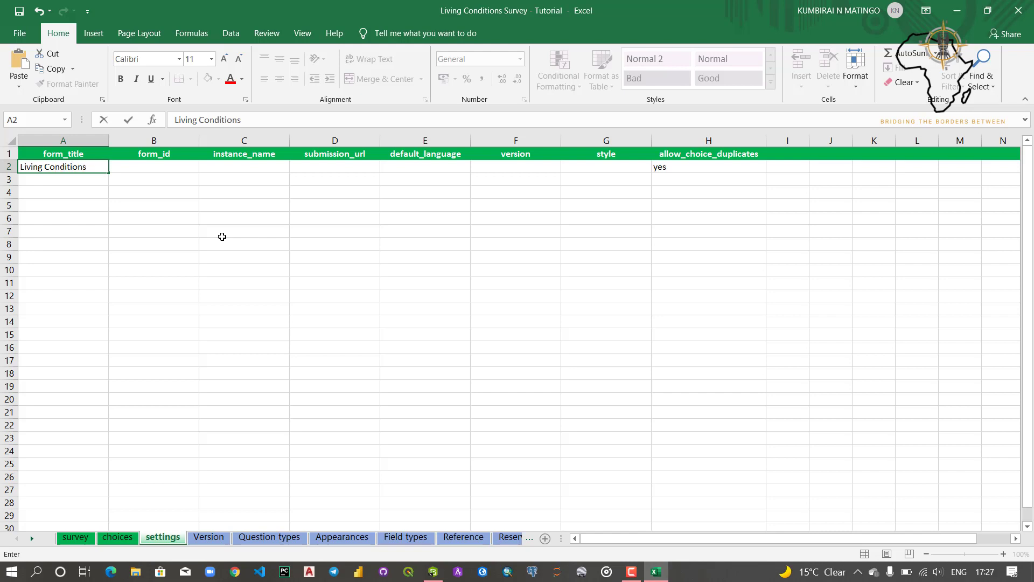
pyautogui.write(' Sure')
pyautogui.write('ey ')
pyautogui.write('Tutorial')
pyautogui.press('Return')
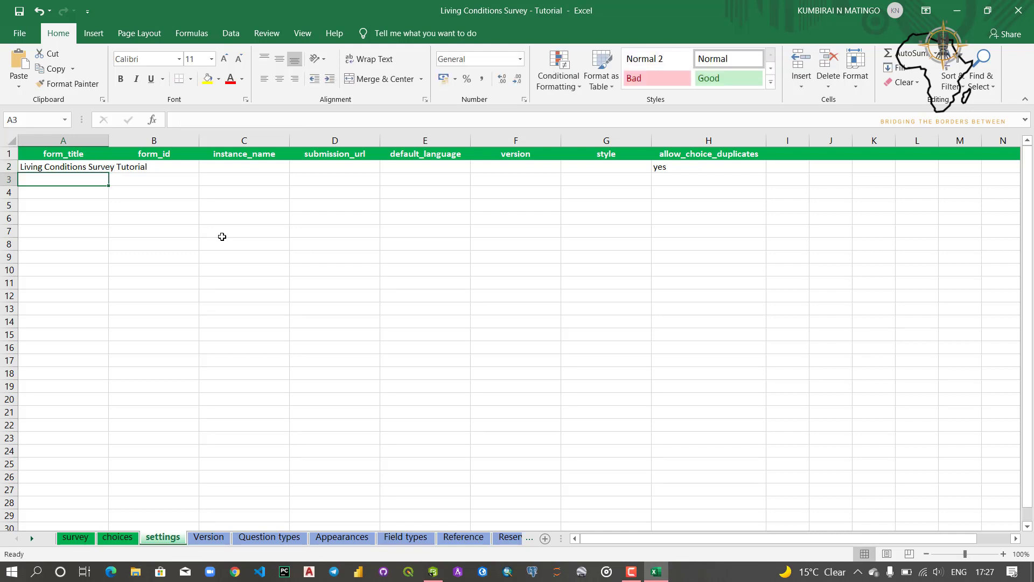
pyautogui.click(97, 167)
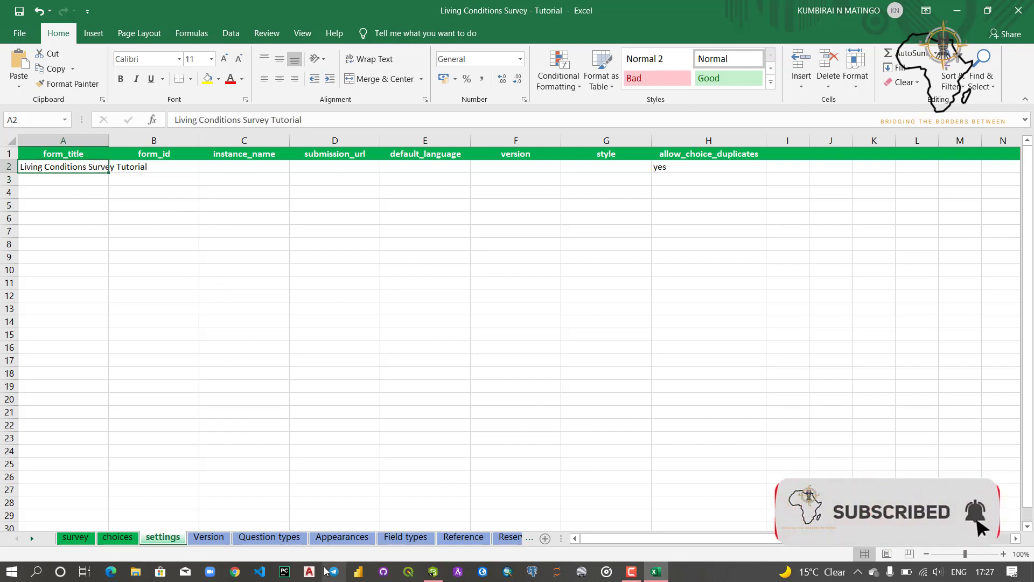
pyautogui.click(433, 571)
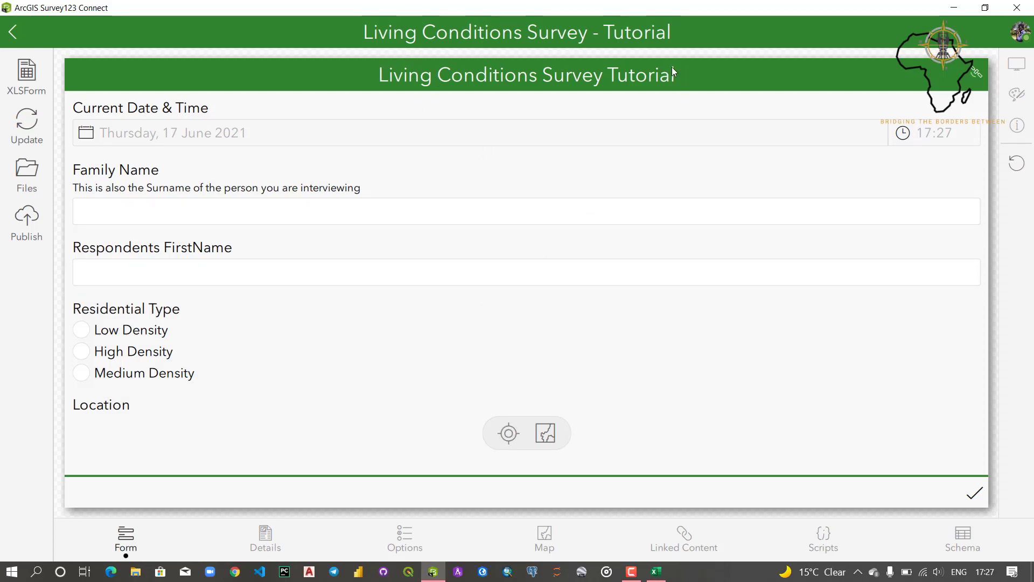
# Scroll the retitled preview down to the Location map, then return to Excel.
pyautogui.scroll(-2, 576, 301)
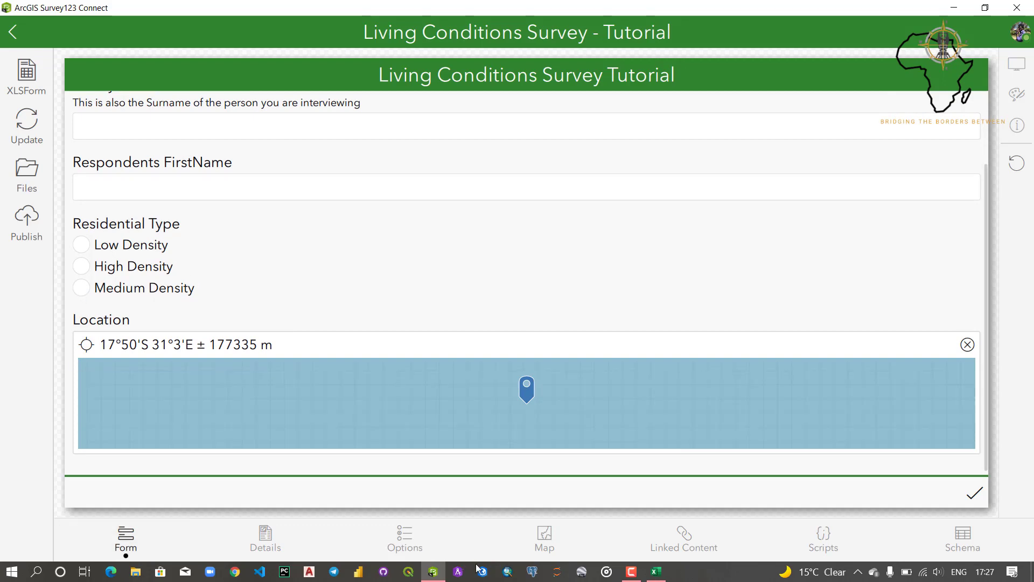
pyautogui.hotkey('alt', 'Tab')
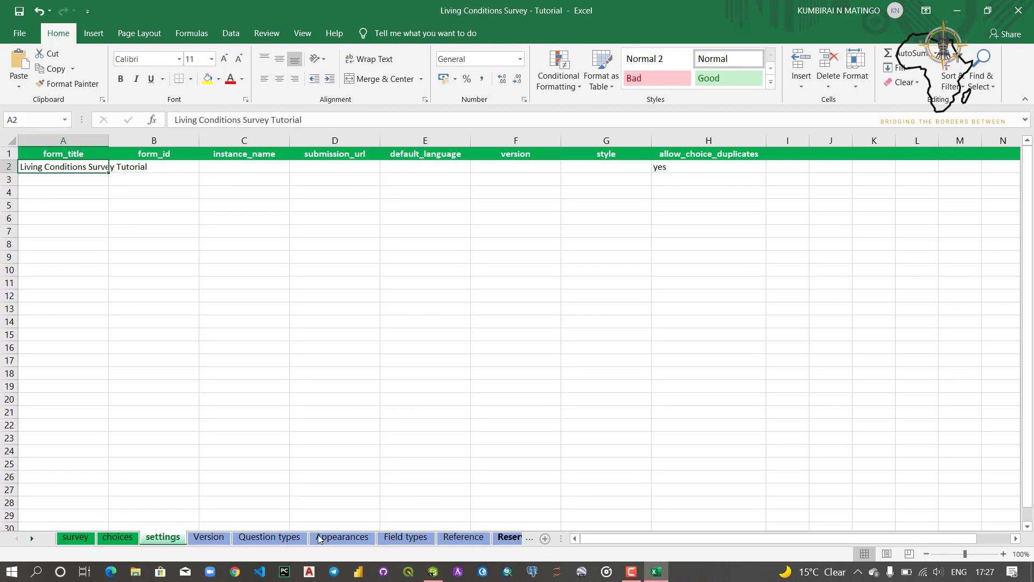
# Browse the Version, Question types and Appearances reference sheets.
pyautogui.click(211, 539)
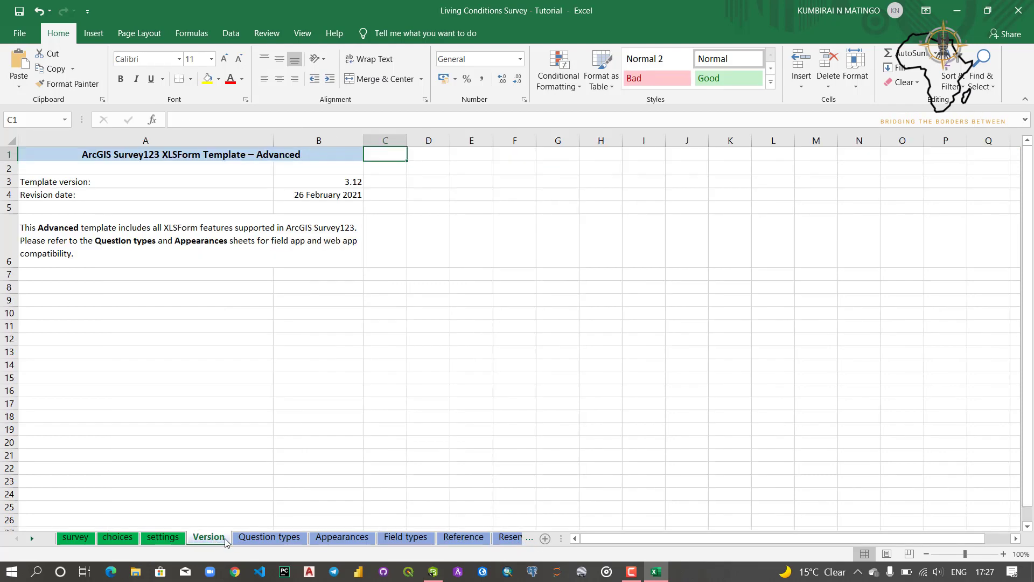
pyautogui.click(250, 540)
pyautogui.scroll(-2, 299, 411)
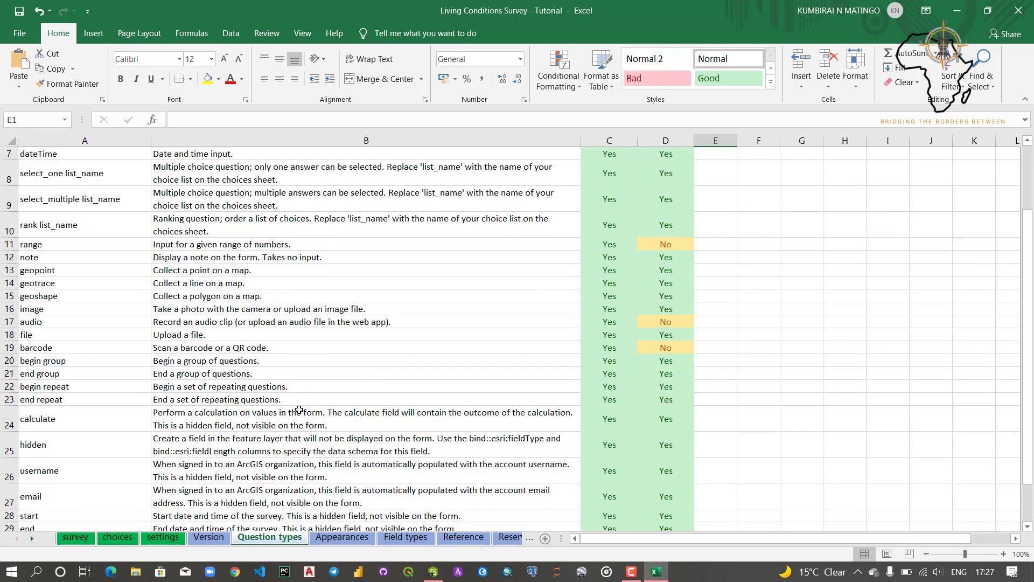
pyautogui.scroll(2, 334, 393)
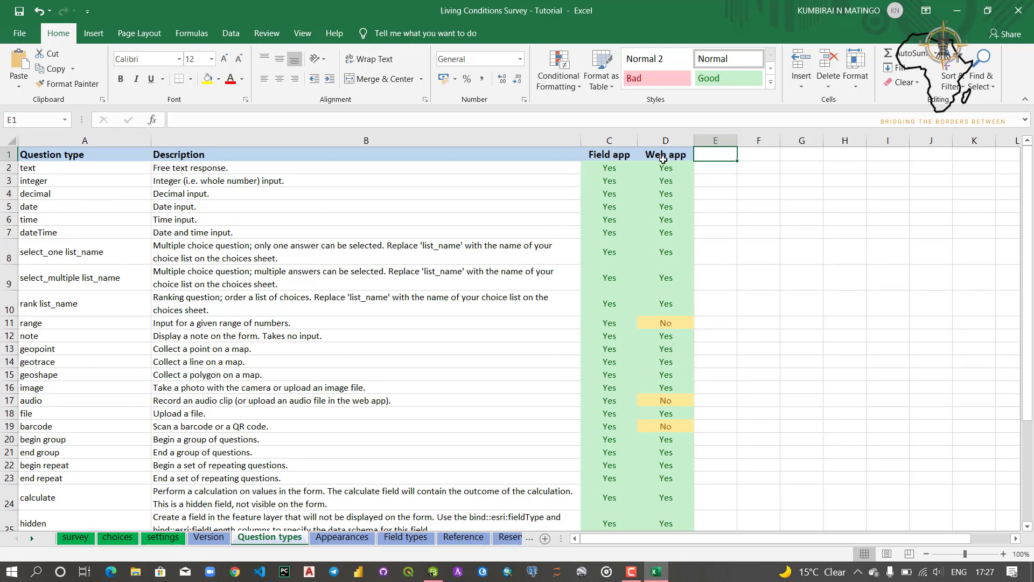
pyautogui.click(351, 538)
pyautogui.scroll(-3, 255, 367)
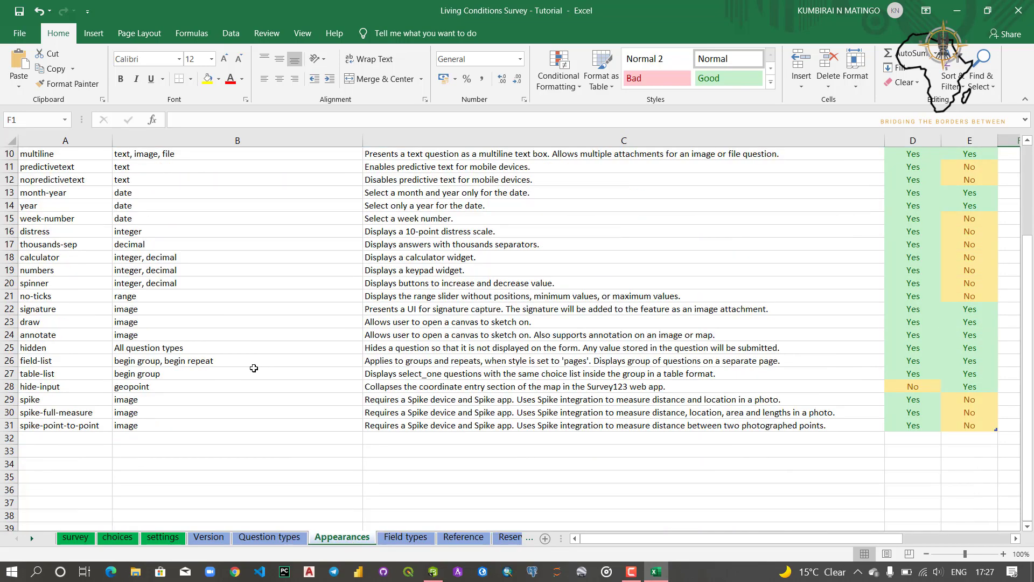
pyautogui.scroll(3, 220, 373)
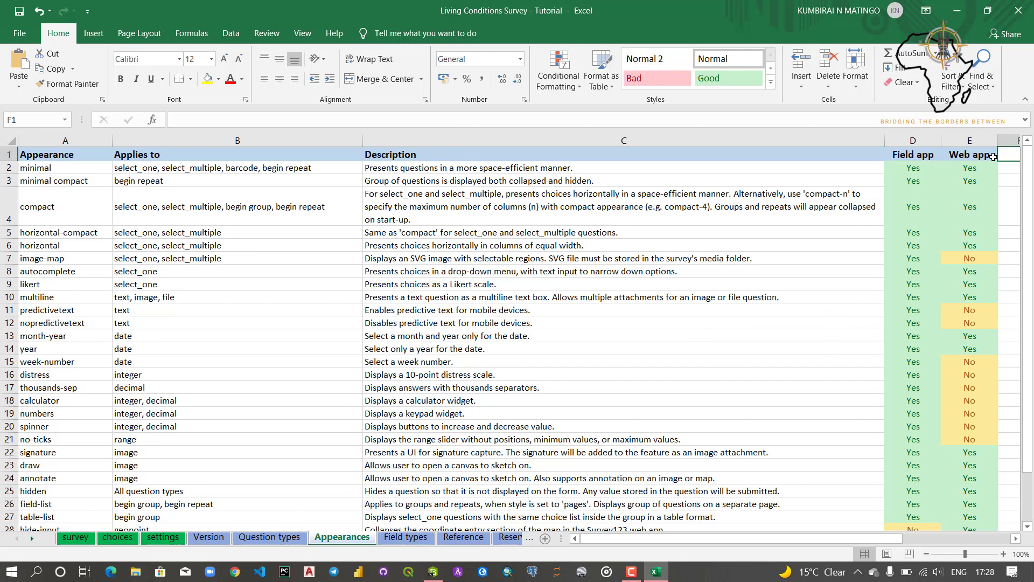
# Look over the Field types sheet and the Reference sheet's now() default value.
pyautogui.click(408, 537)
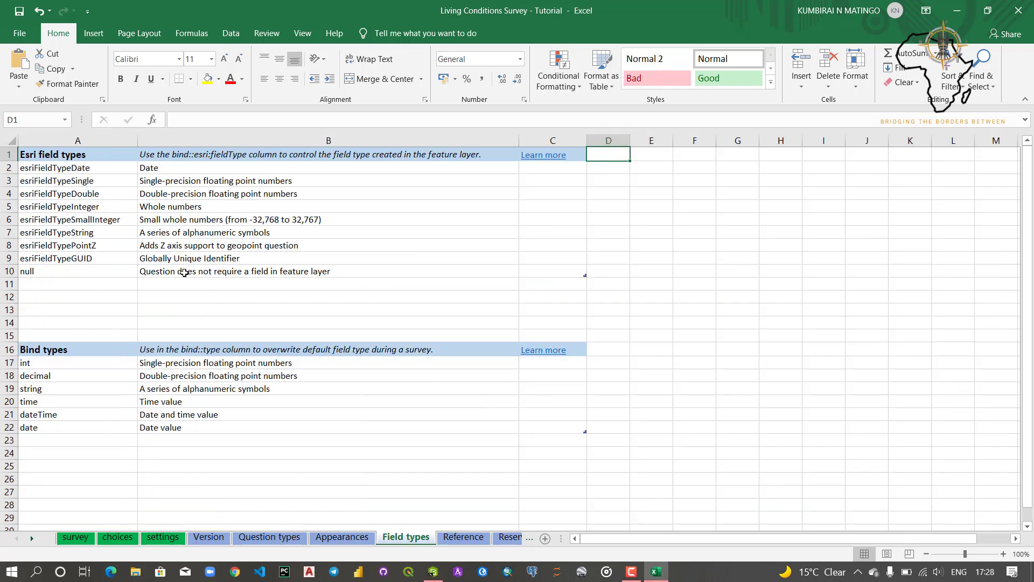
pyautogui.click(465, 537)
pyautogui.scroll(-2, 413, 416)
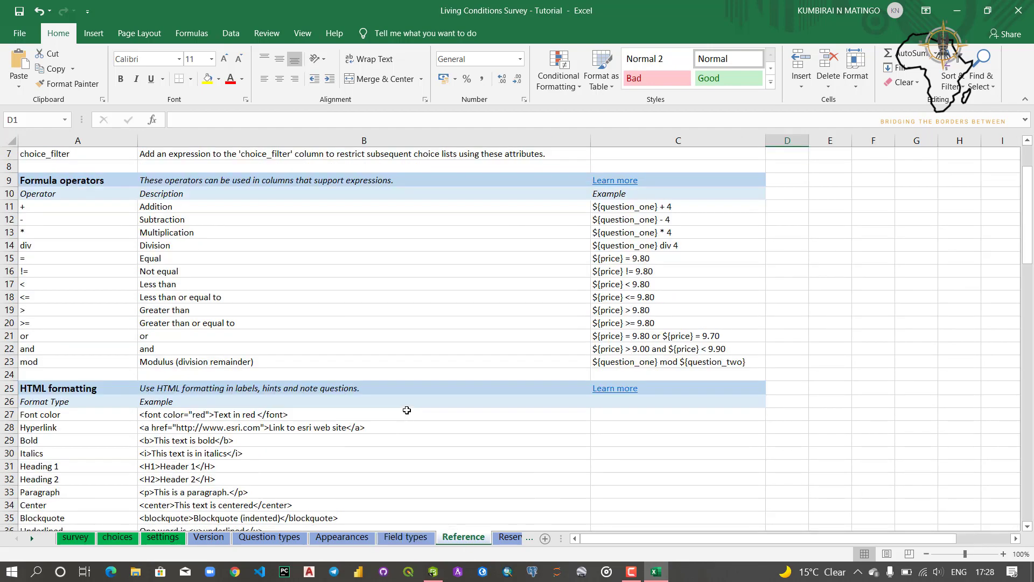
pyautogui.scroll(2, 410, 413)
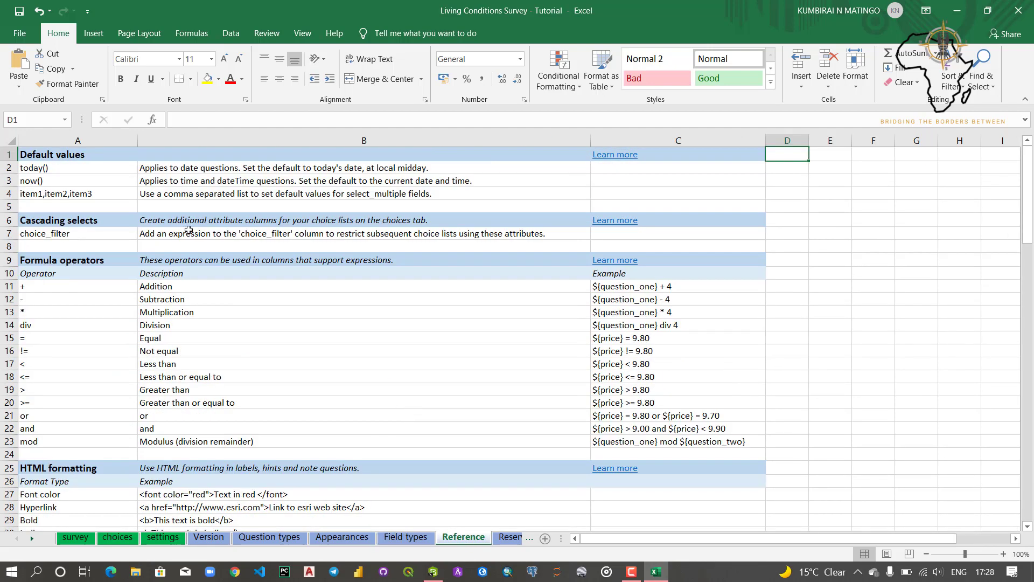
pyautogui.click(38, 182)
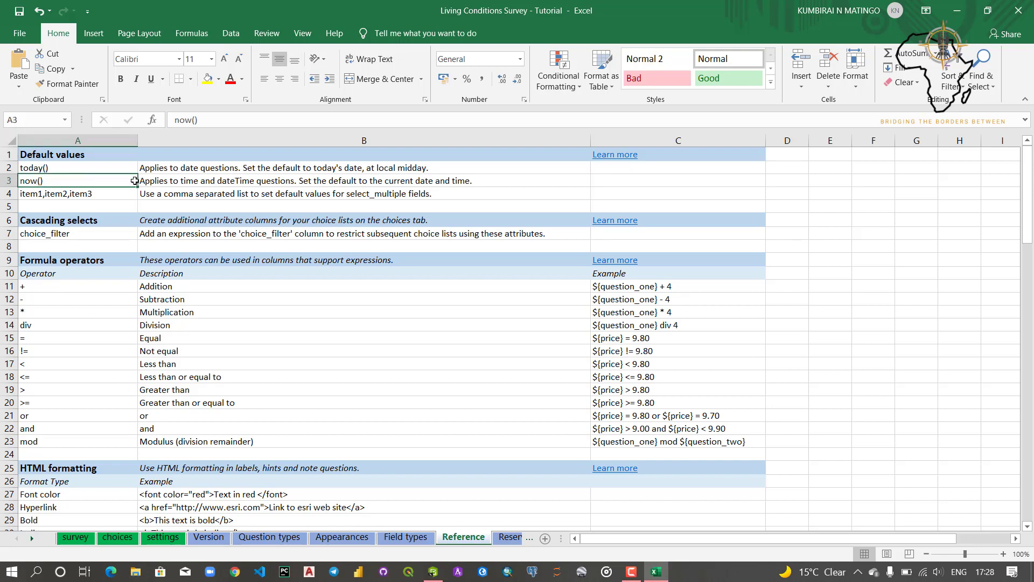
pyautogui.click(207, 181)
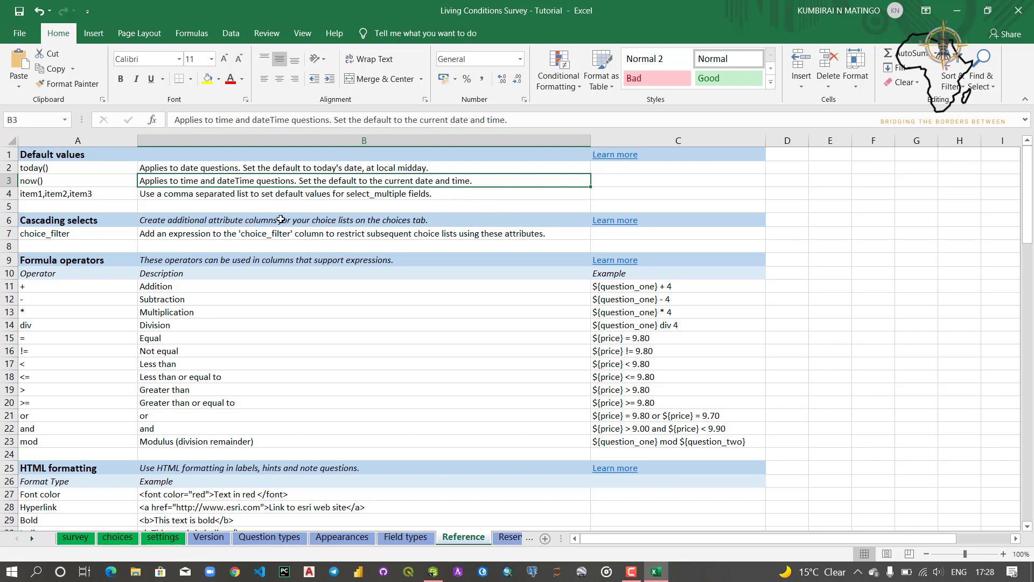
pyautogui.scroll(-8, 388, 354)
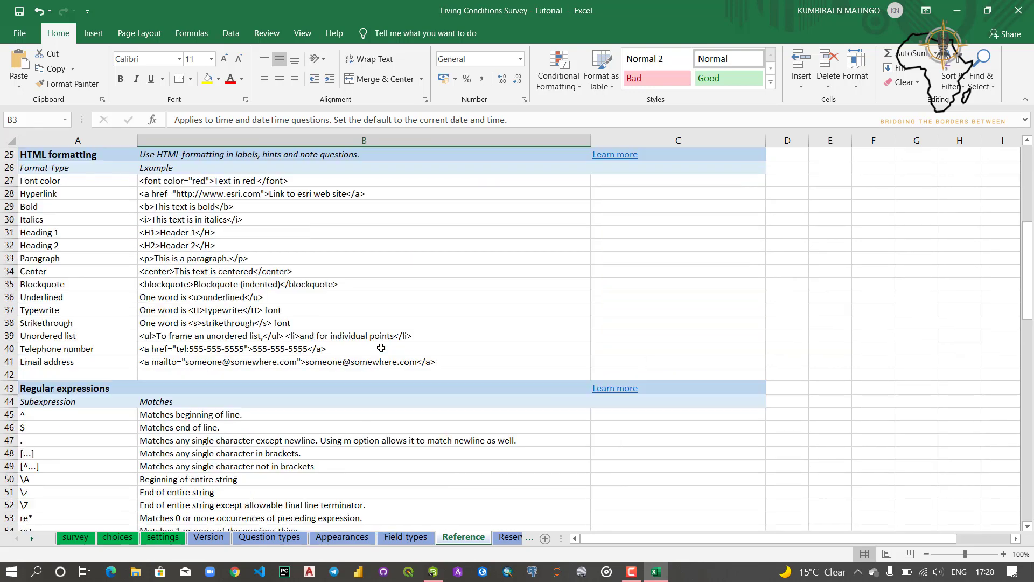
pyautogui.scroll(-1, 323, 366)
pyautogui.scroll(-8, 322, 366)
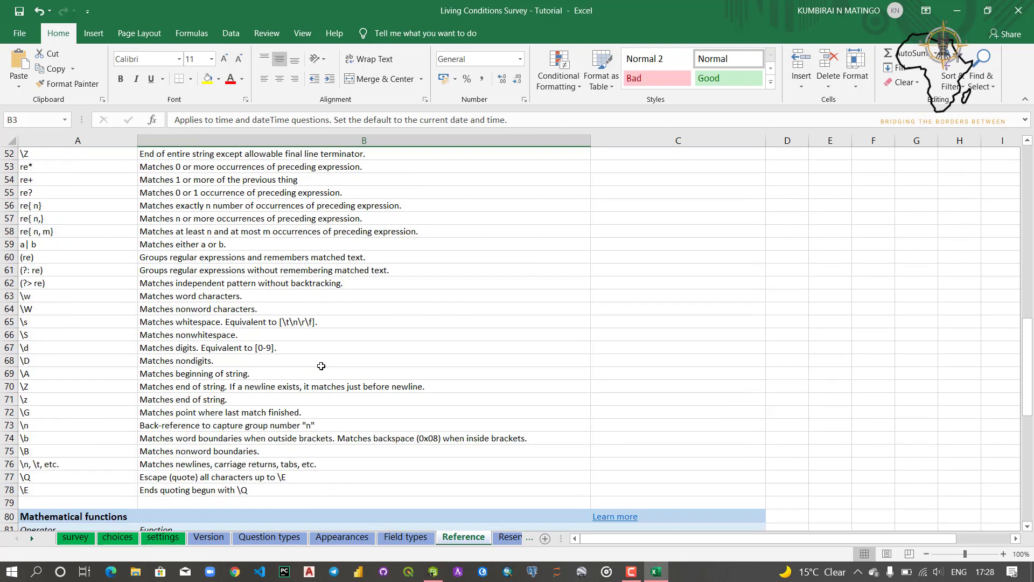
pyautogui.scroll(12, 321, 365)
pyautogui.scroll(5, 320, 364)
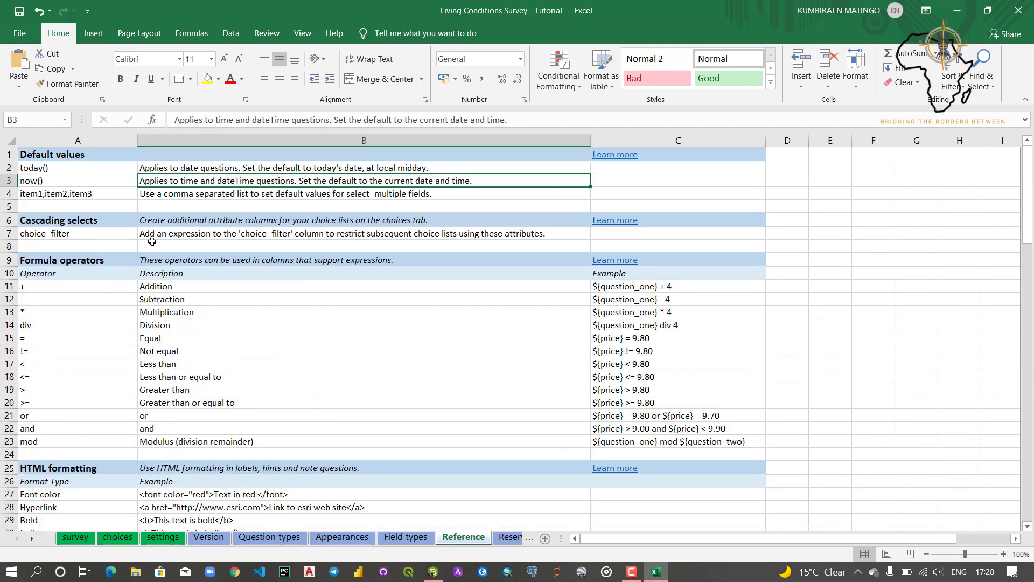
# Read the today() default value entry, then go back to the survey sheet.
pyautogui.click(88, 179)
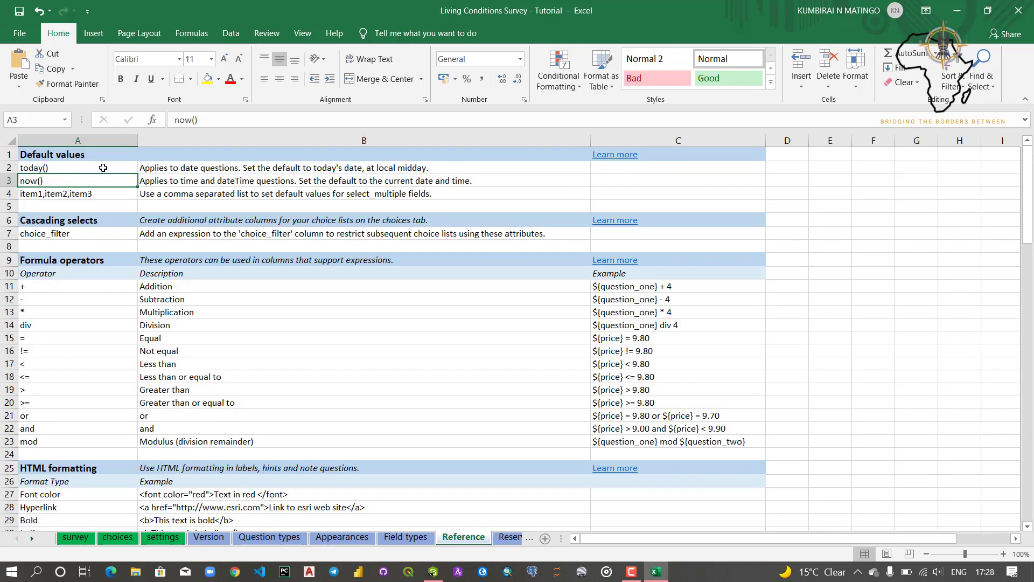
pyautogui.click(103, 167)
pyautogui.click(211, 168)
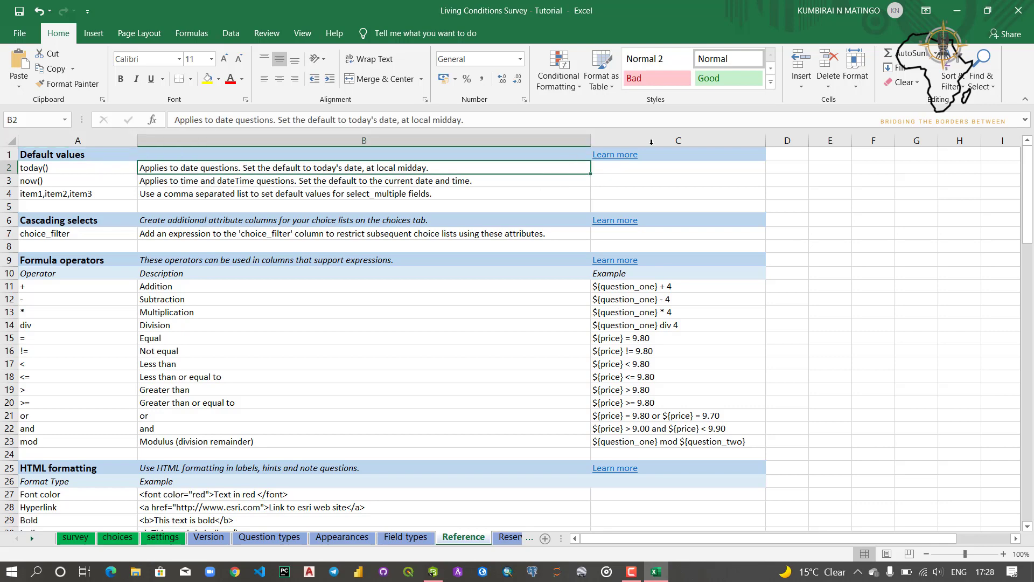
pyautogui.scroll(-8, 453, 454)
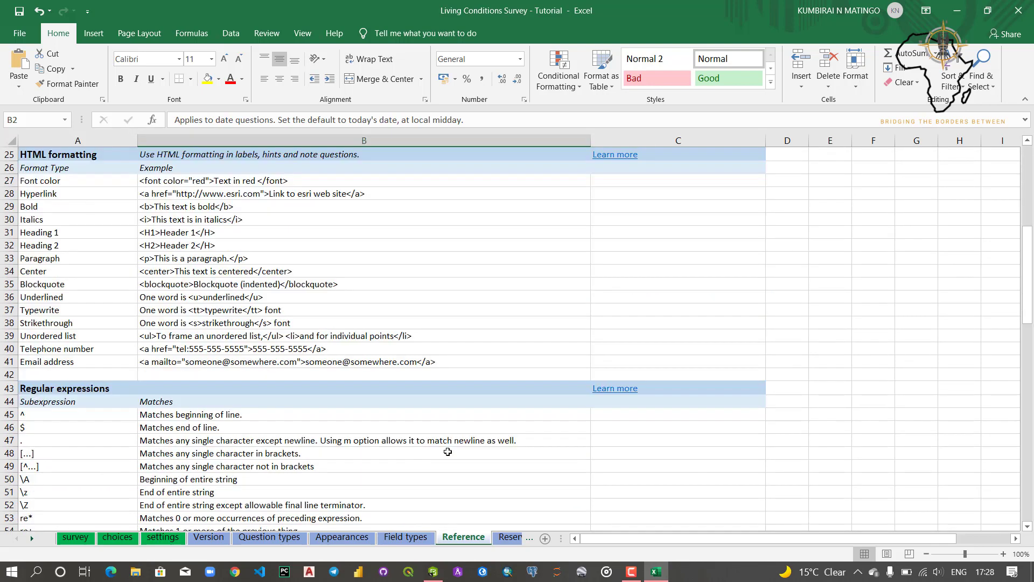
pyautogui.scroll(8, 447, 451)
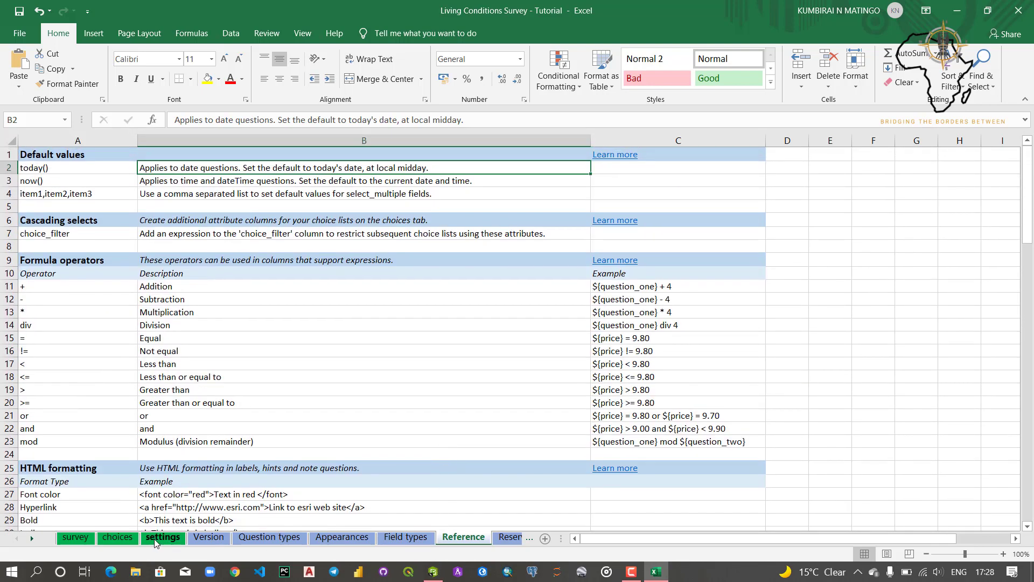
pyautogui.click(74, 537)
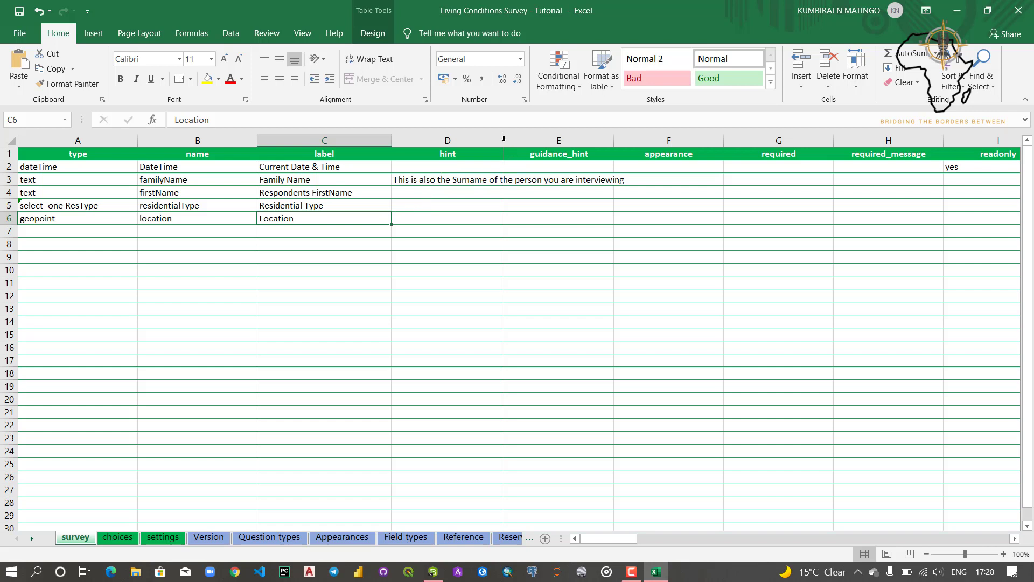
# Widen hint column D to 31.67 and check the Residential Type and Family Name hints.
pyautogui.moveTo(504, 139)
pyautogui.mouseDown()
pyautogui.moveTo(548, 141)
pyautogui.moveTo(504, 140)
pyautogui.mouseUp()
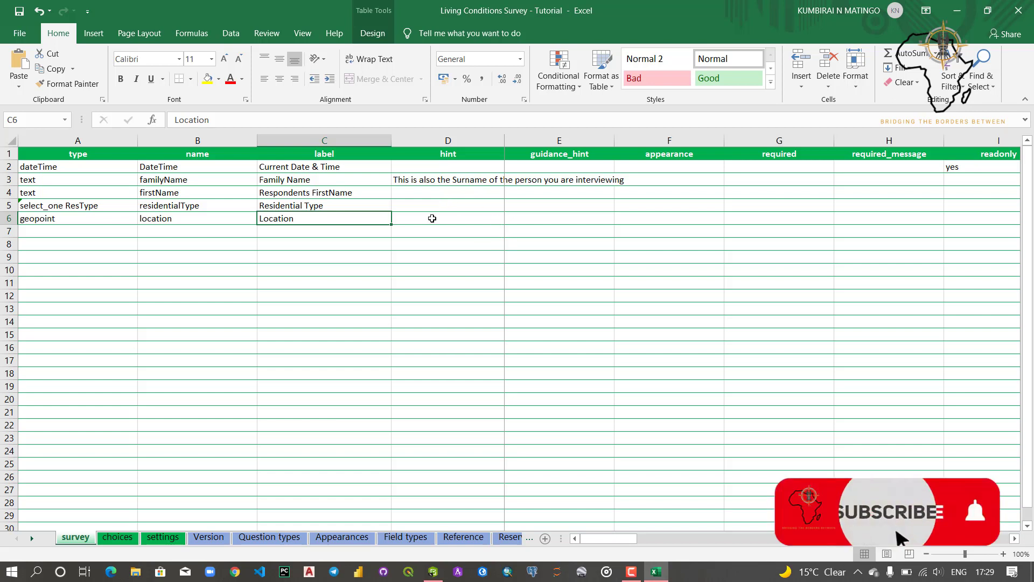
pyautogui.click(421, 204)
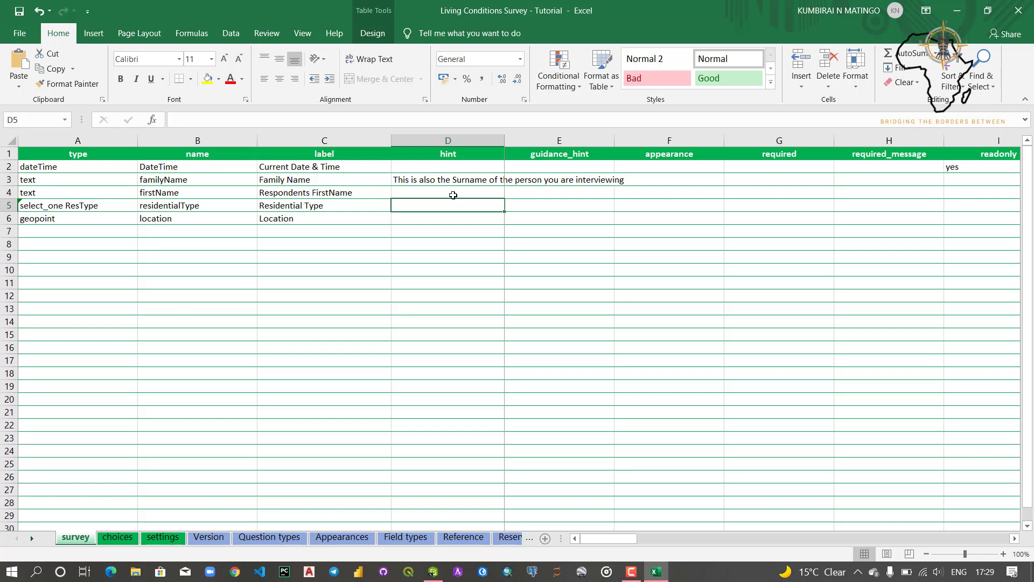
pyautogui.click(437, 181)
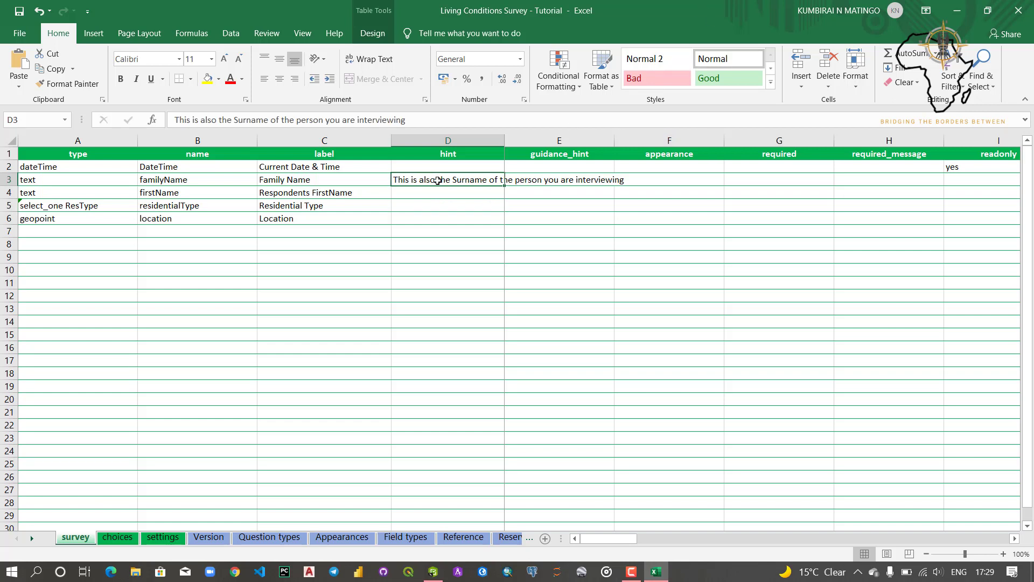